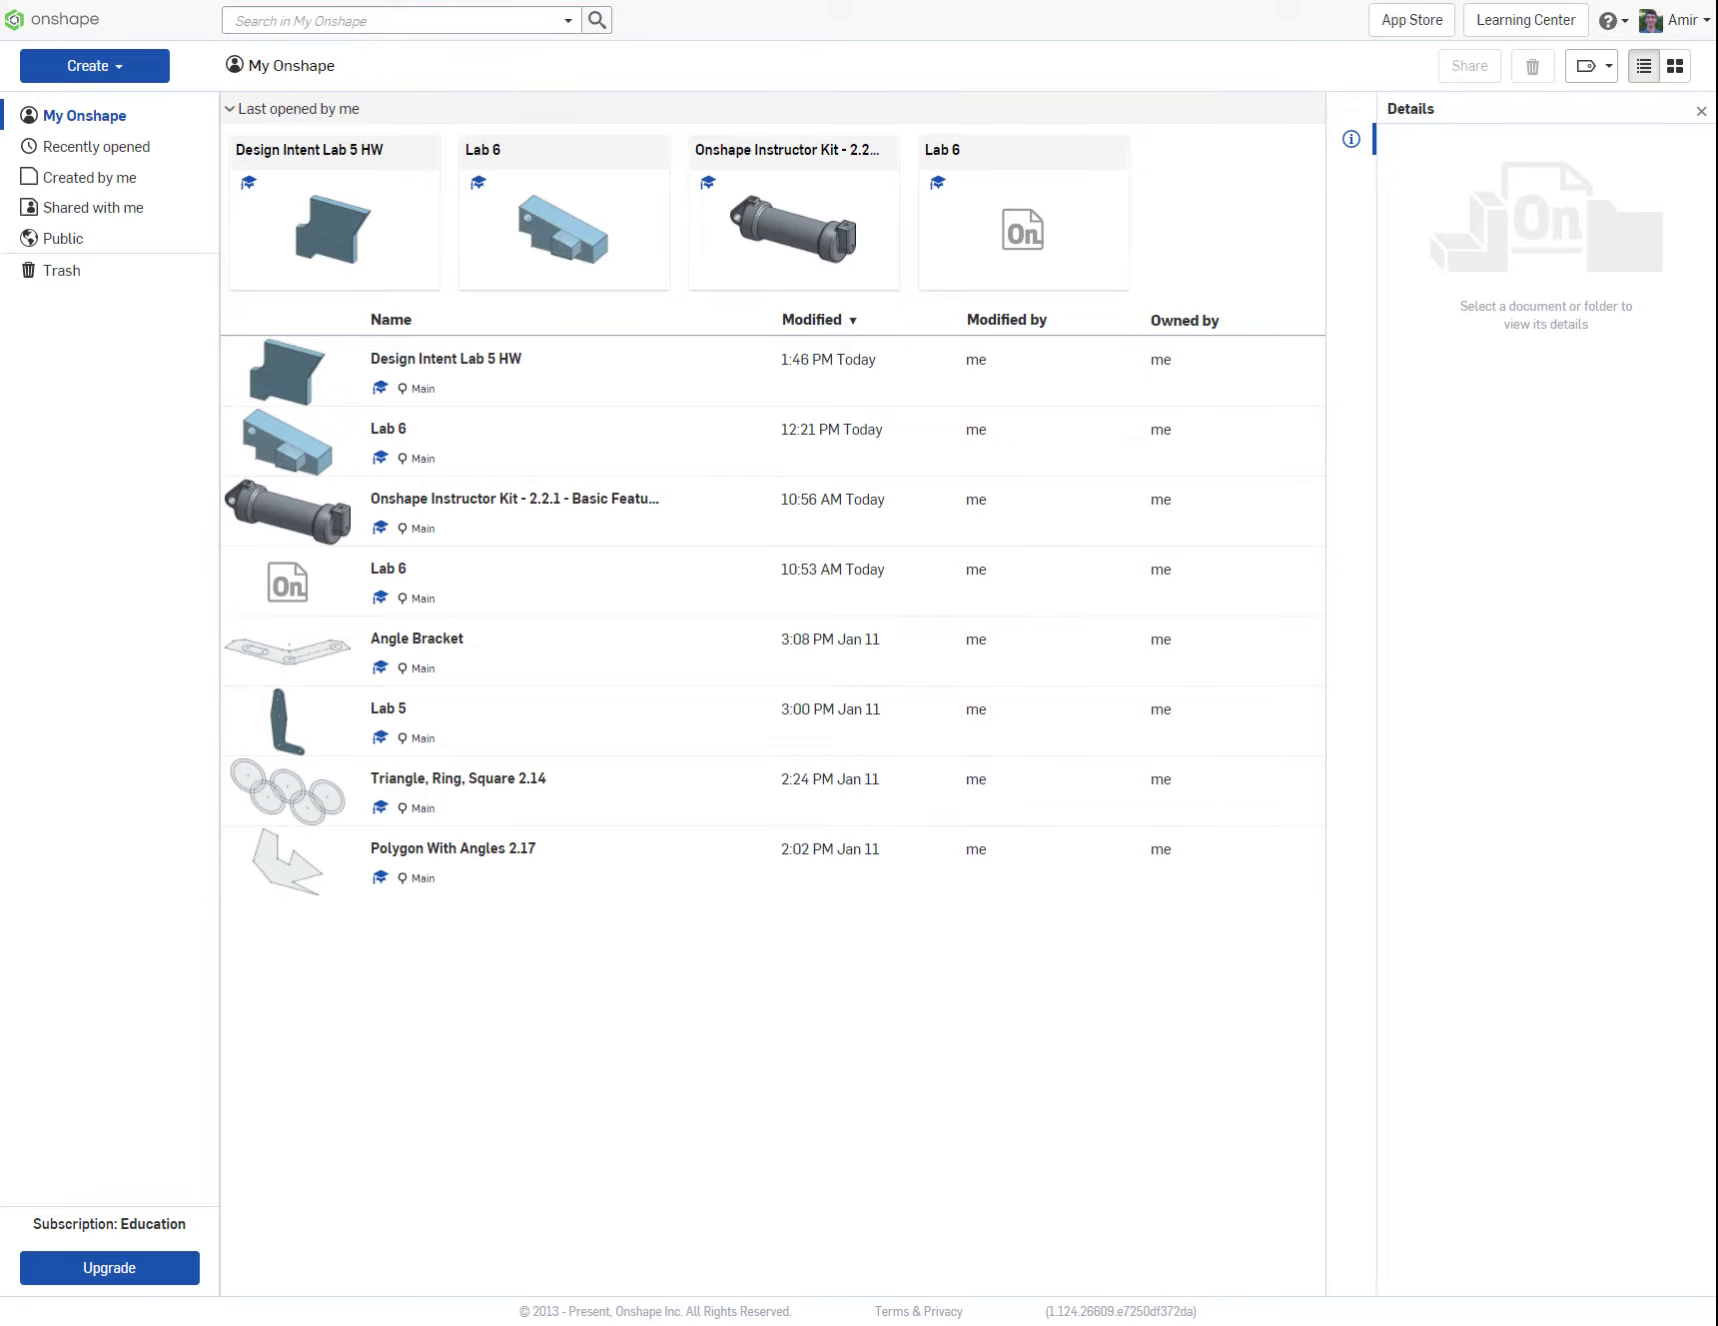
Step: Create a new document named 'Lab 5 HW Tutorial' from the Create menu
left_click(94, 65)
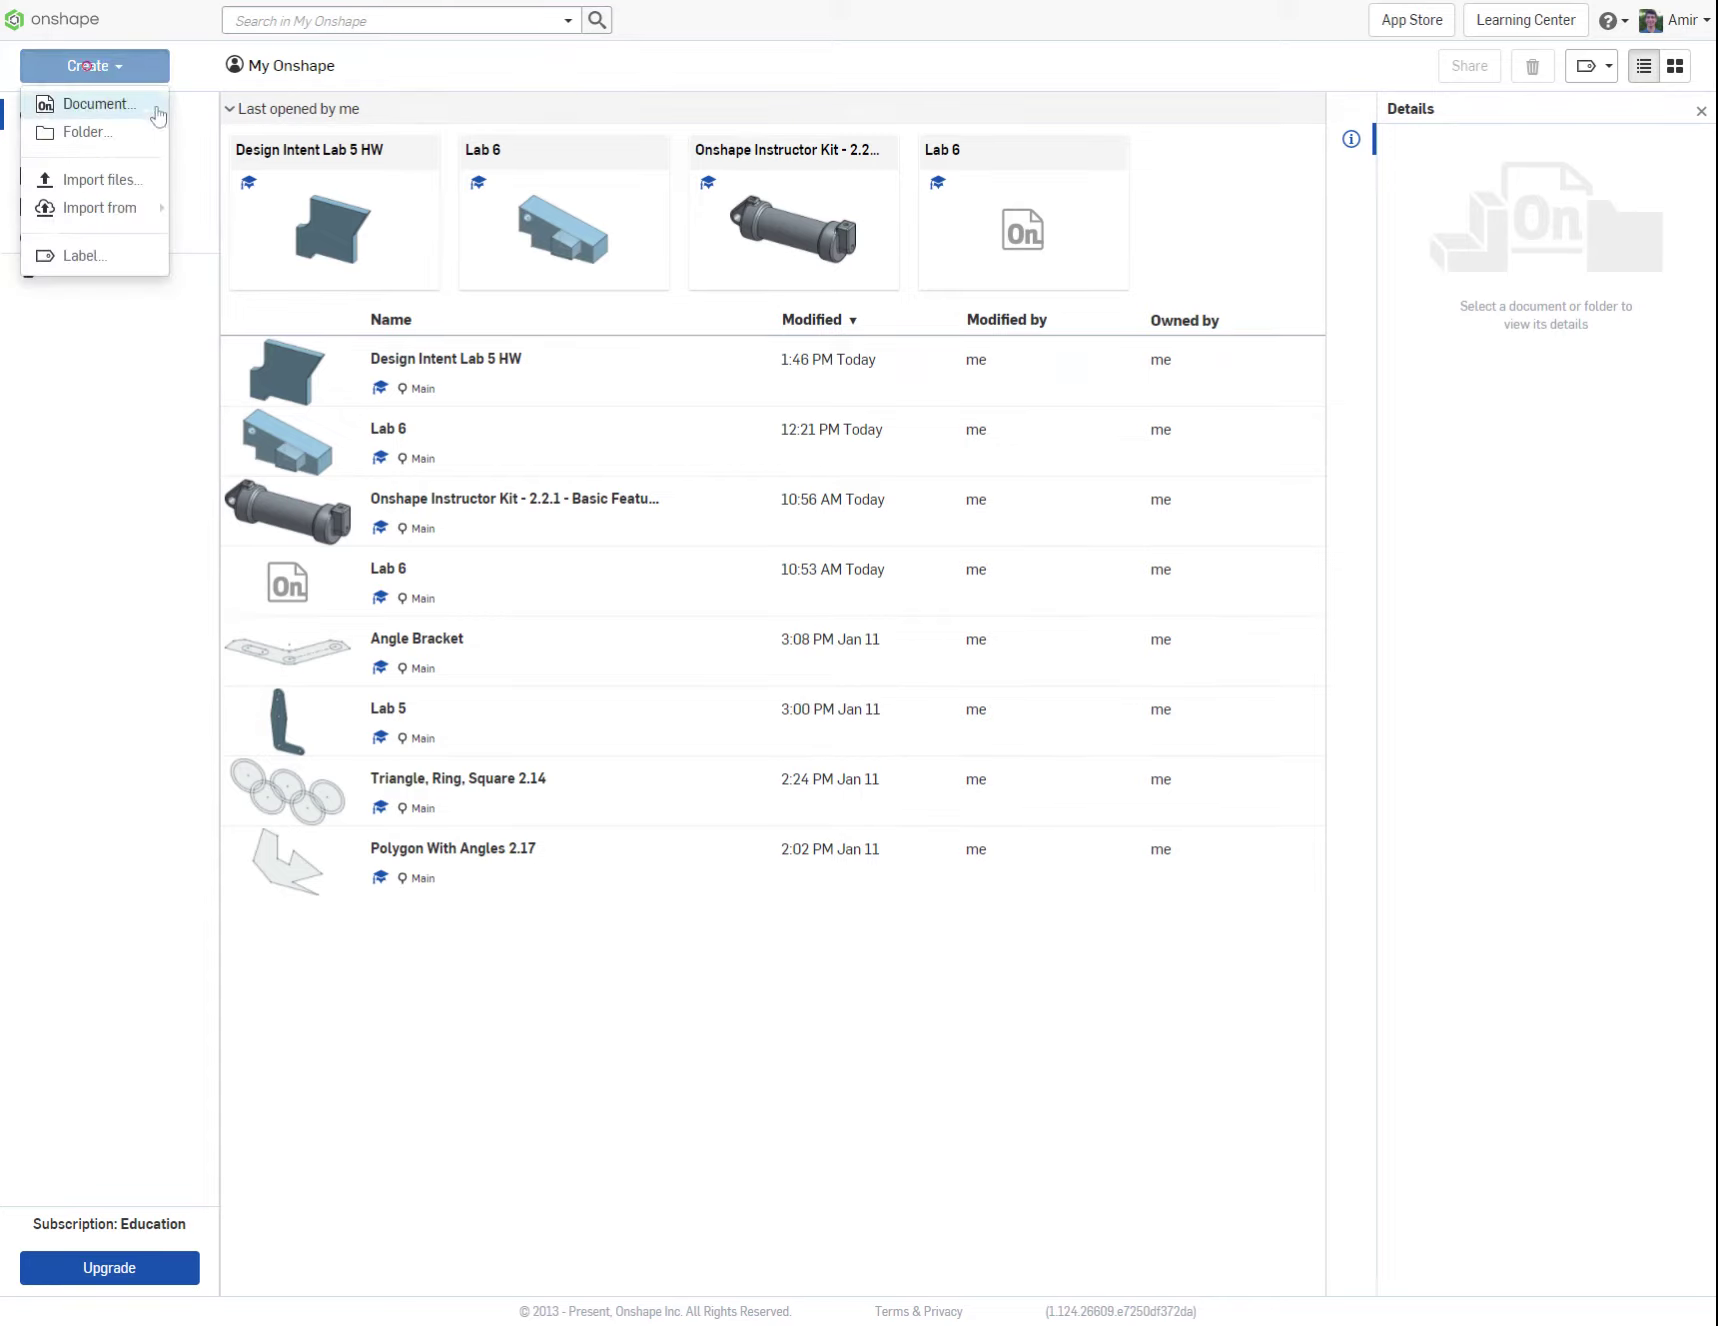
left_click(108, 108)
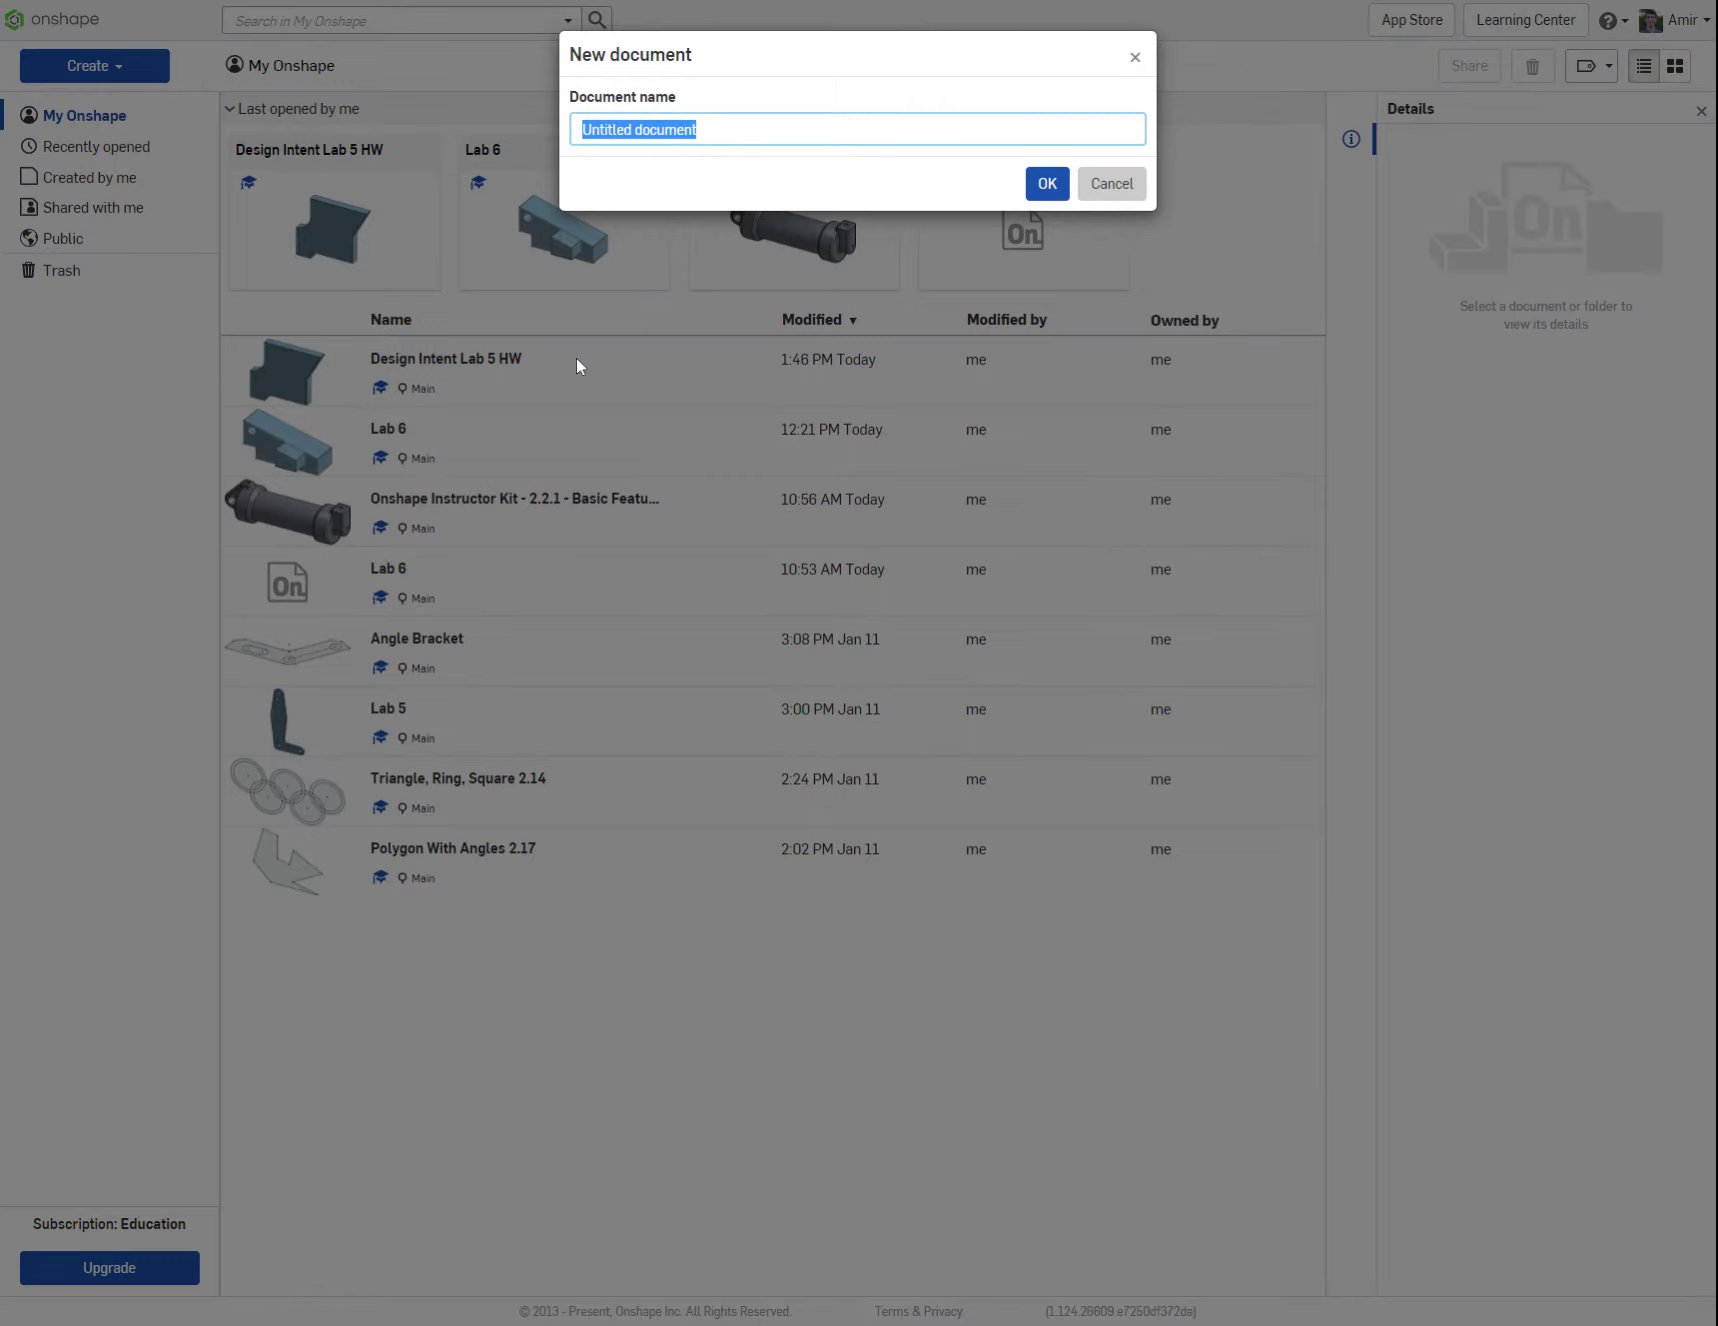
type("Lab 5 HW Tutorial")
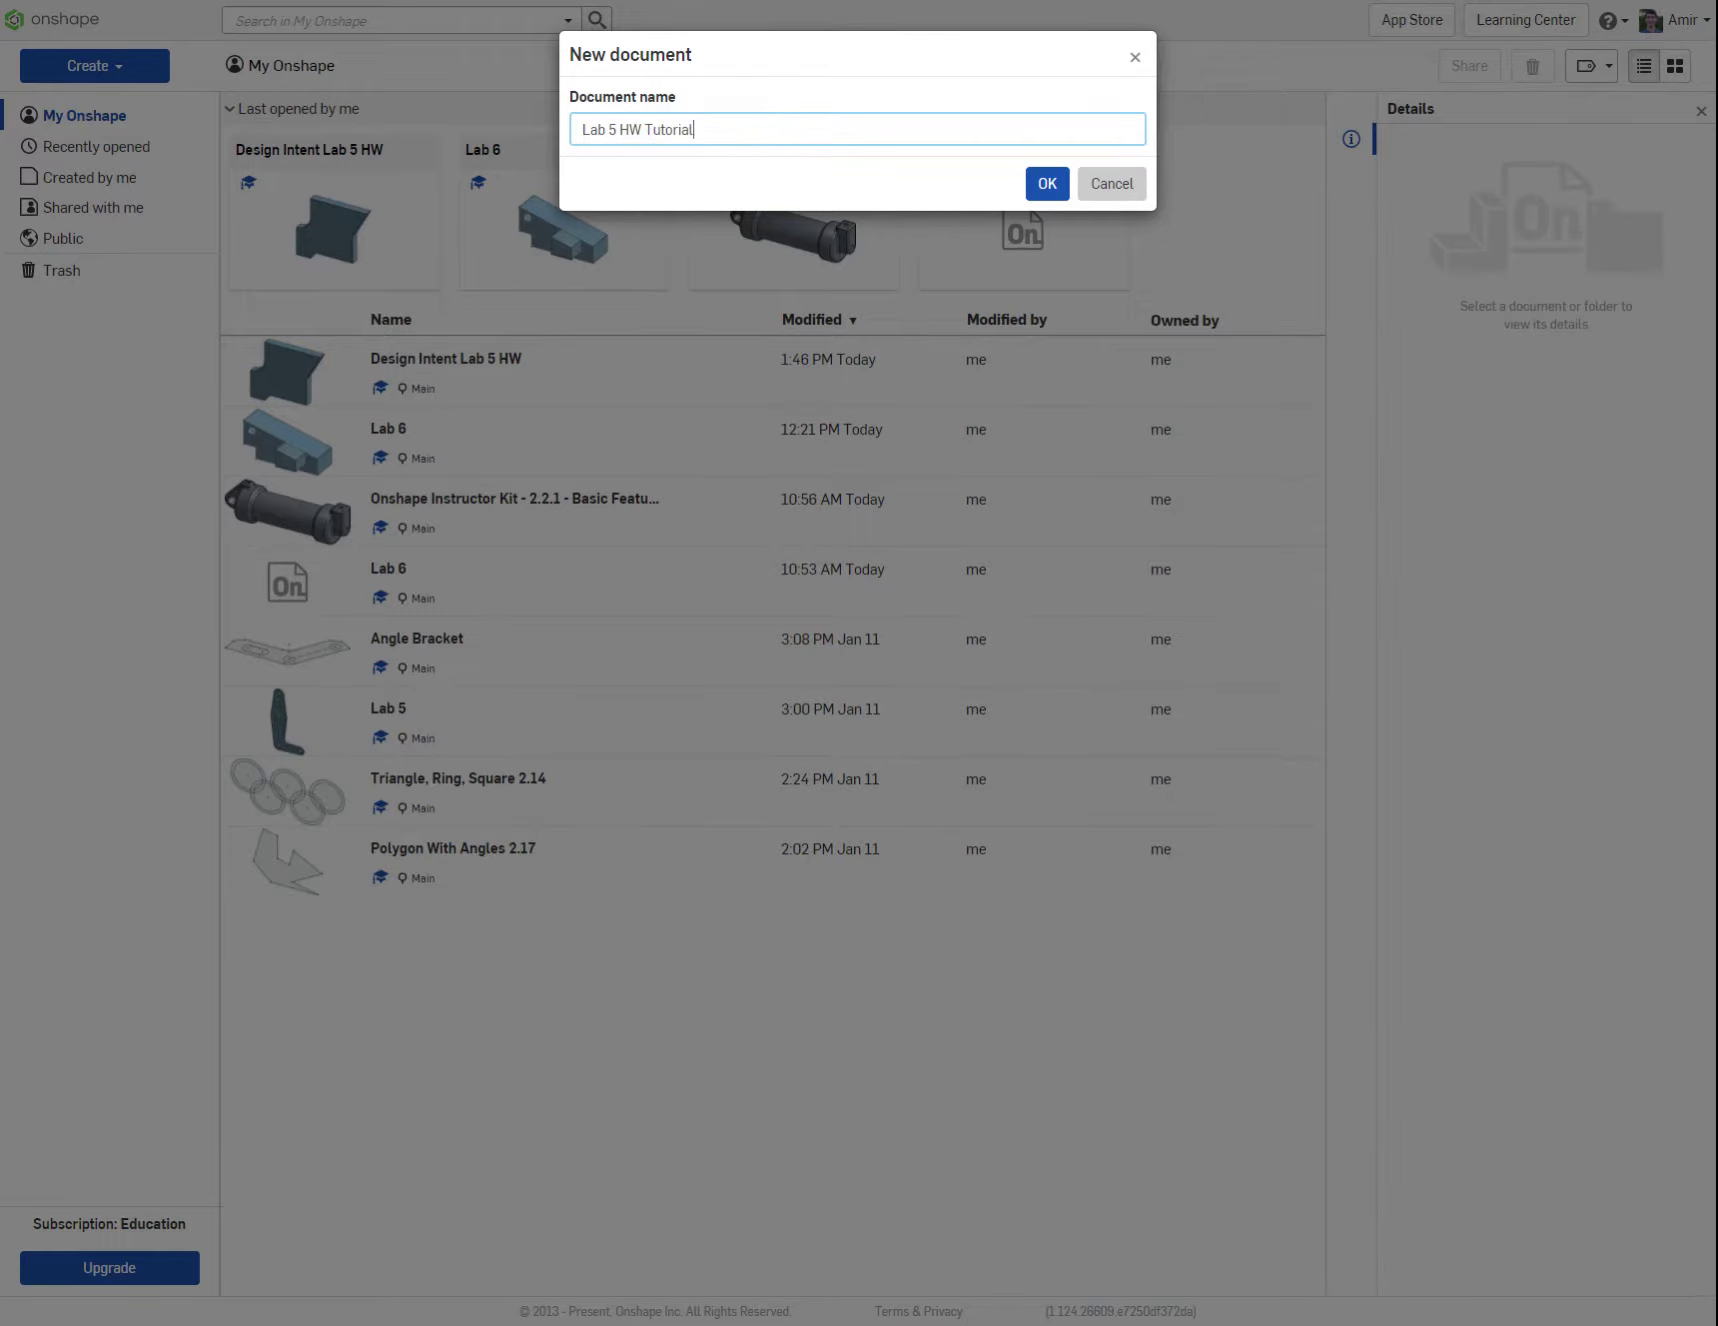
key("Return")
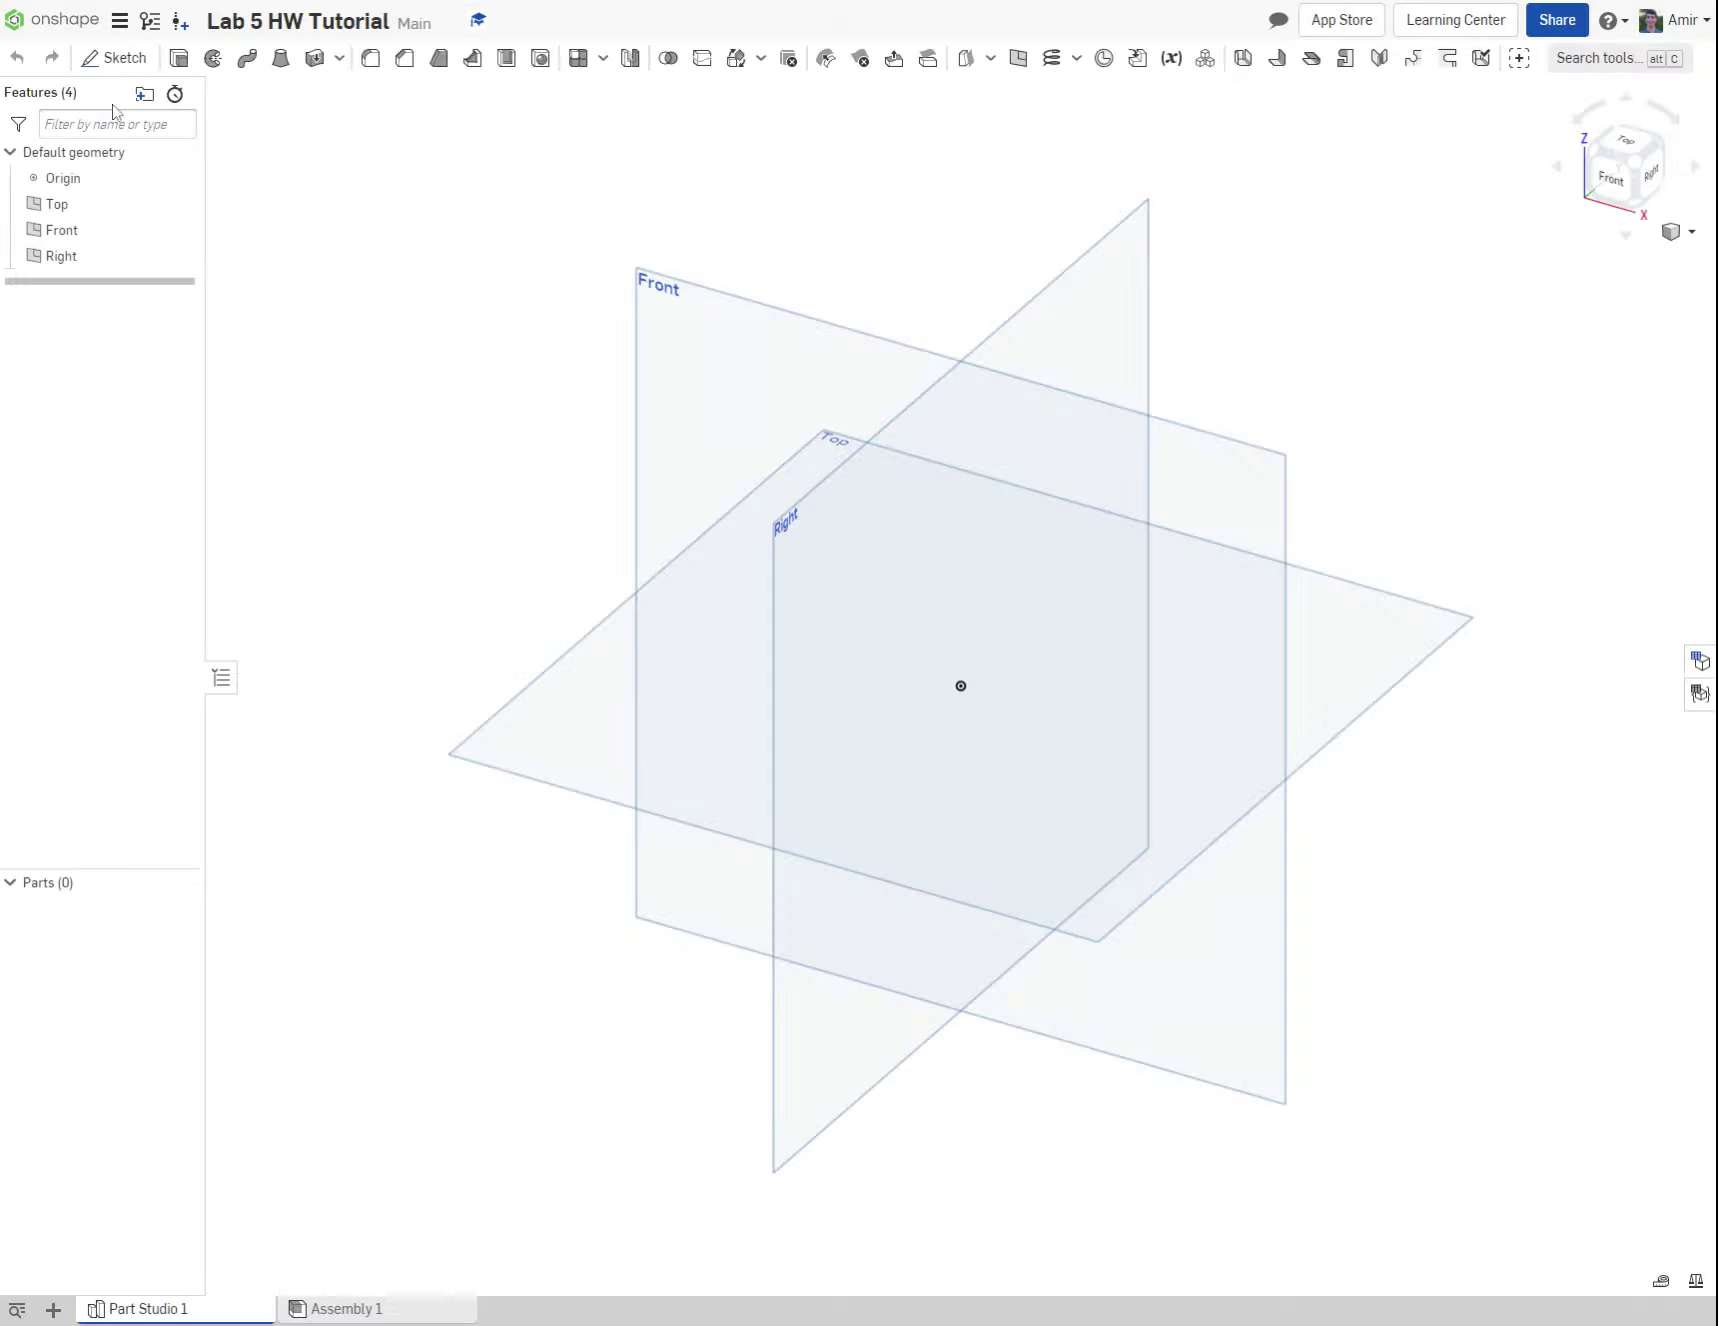
Step: Start a sketch on the Front plane, viewed head-on
left_click(118, 58)
left_click(989, 429)
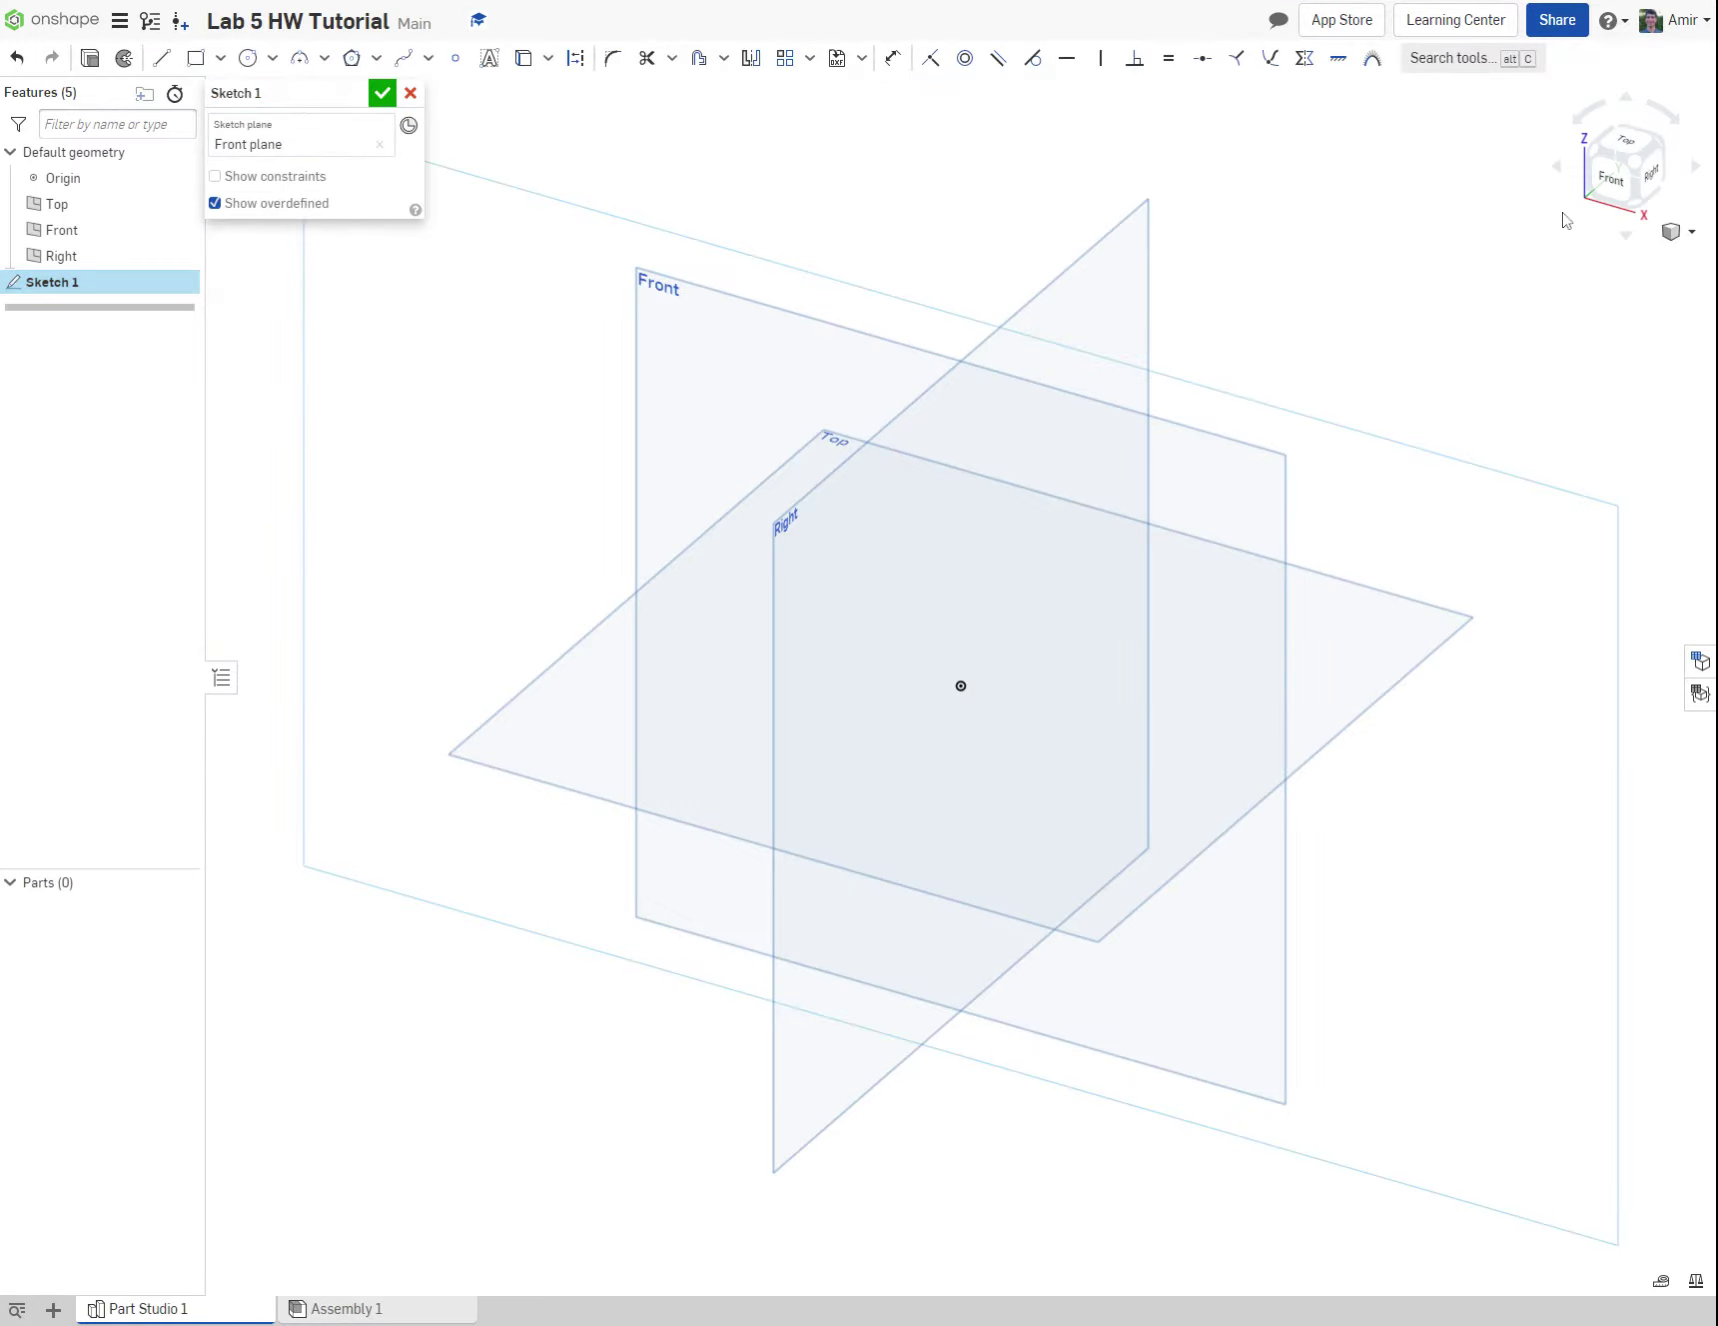
left_click(1597, 188)
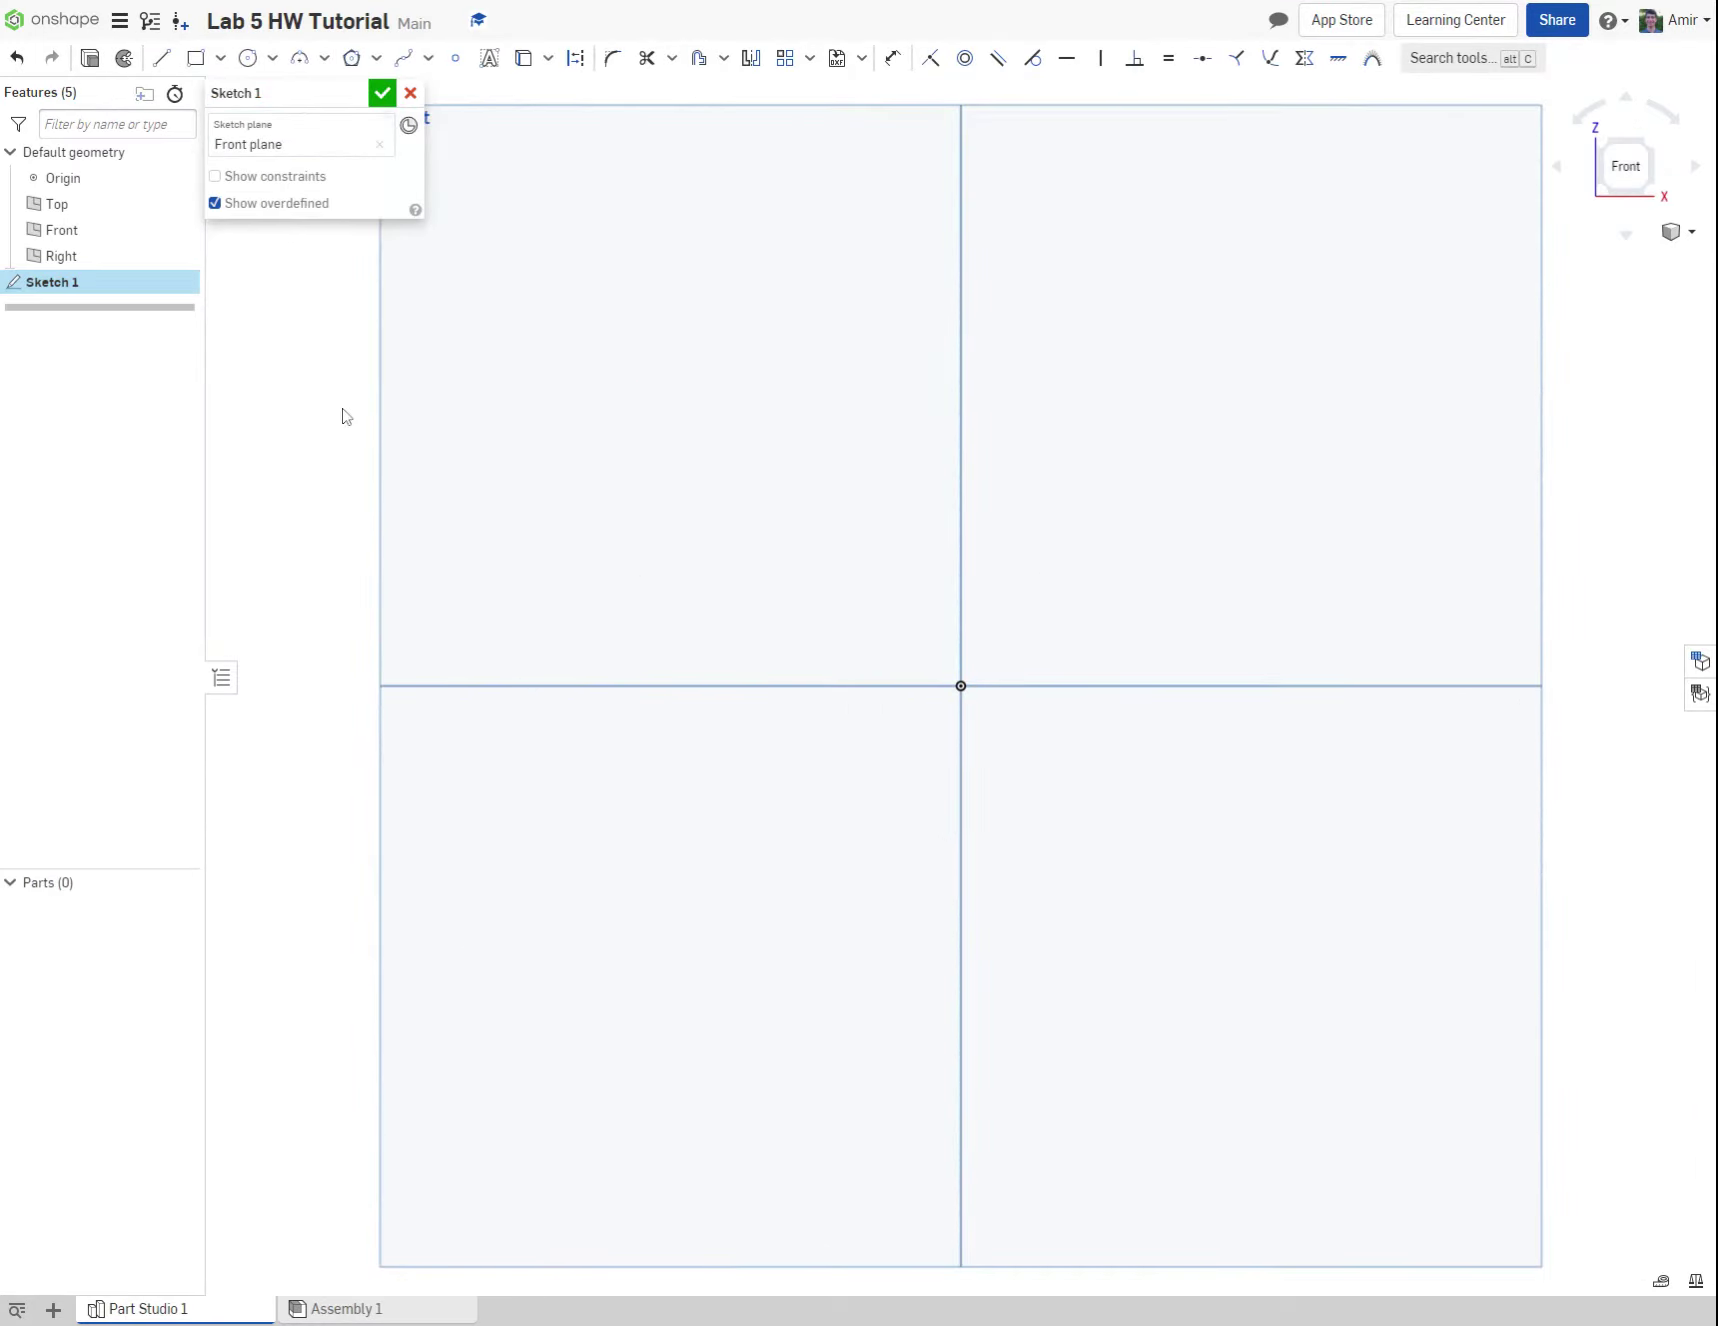
Step: Draw a horizontal line from the origin and a circle through its right endpoint
left_click(161, 58)
middle_click_drag(1203, 622, 843, 838)
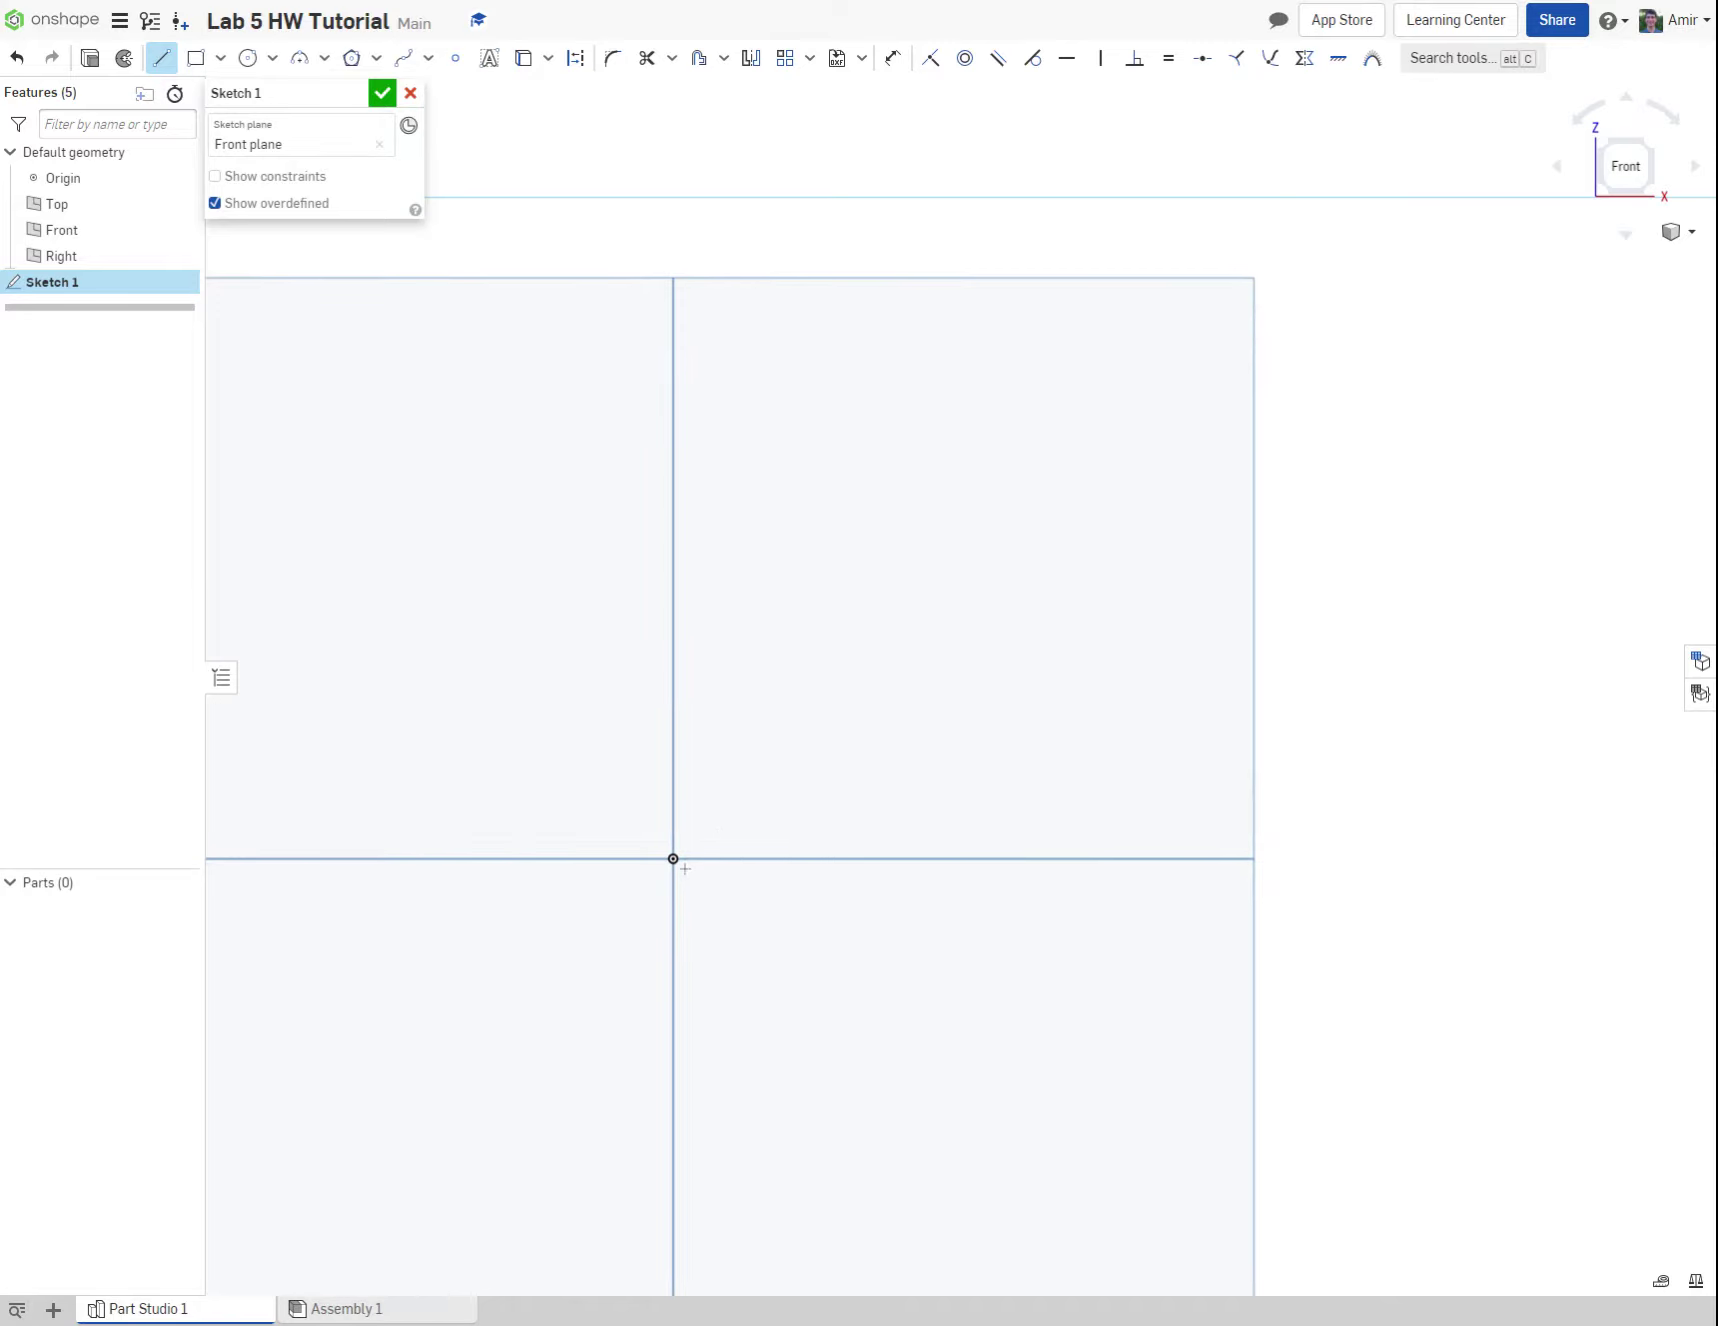
left_click(672, 859)
left_click(873, 859)
key("Escape")
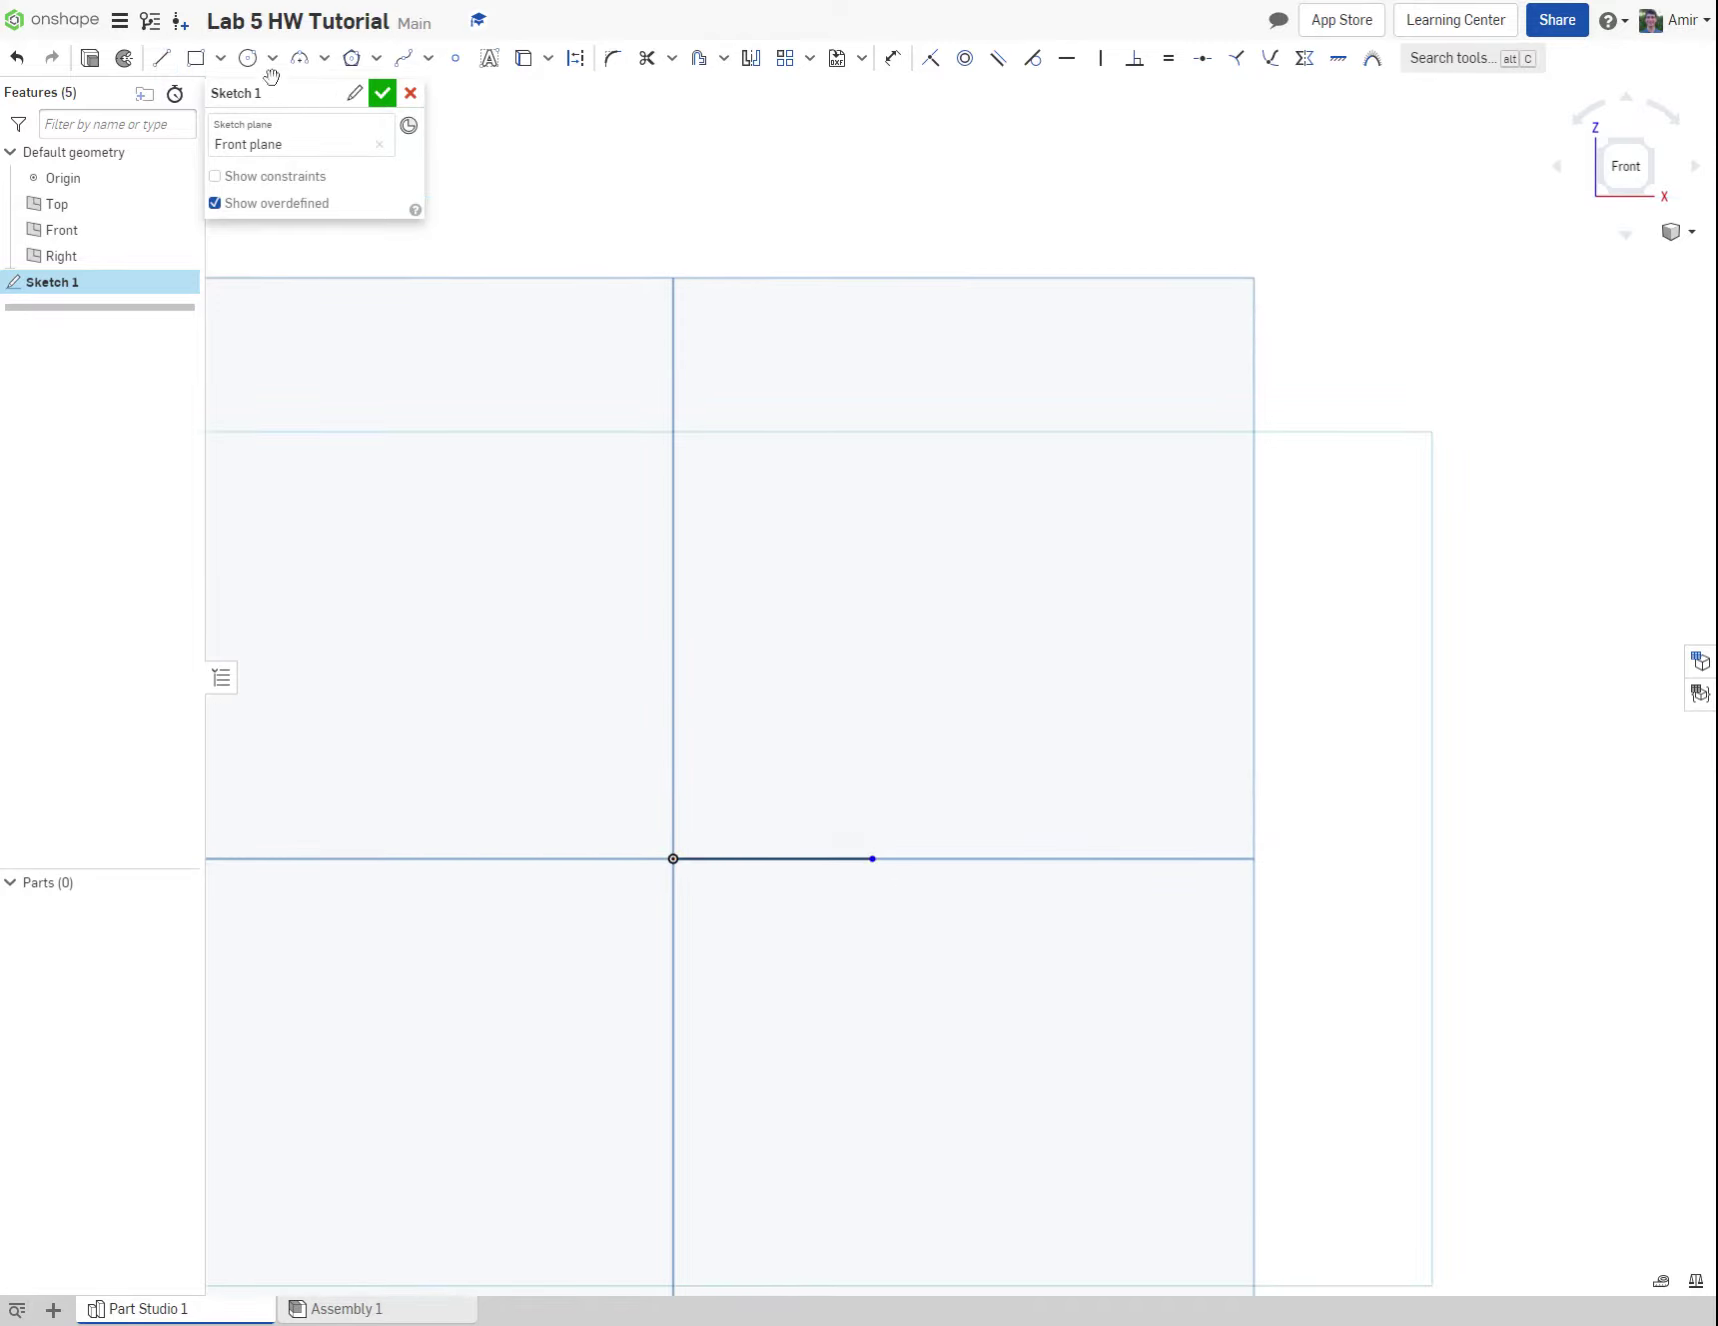
left_click(247, 58)
left_click(1014, 900)
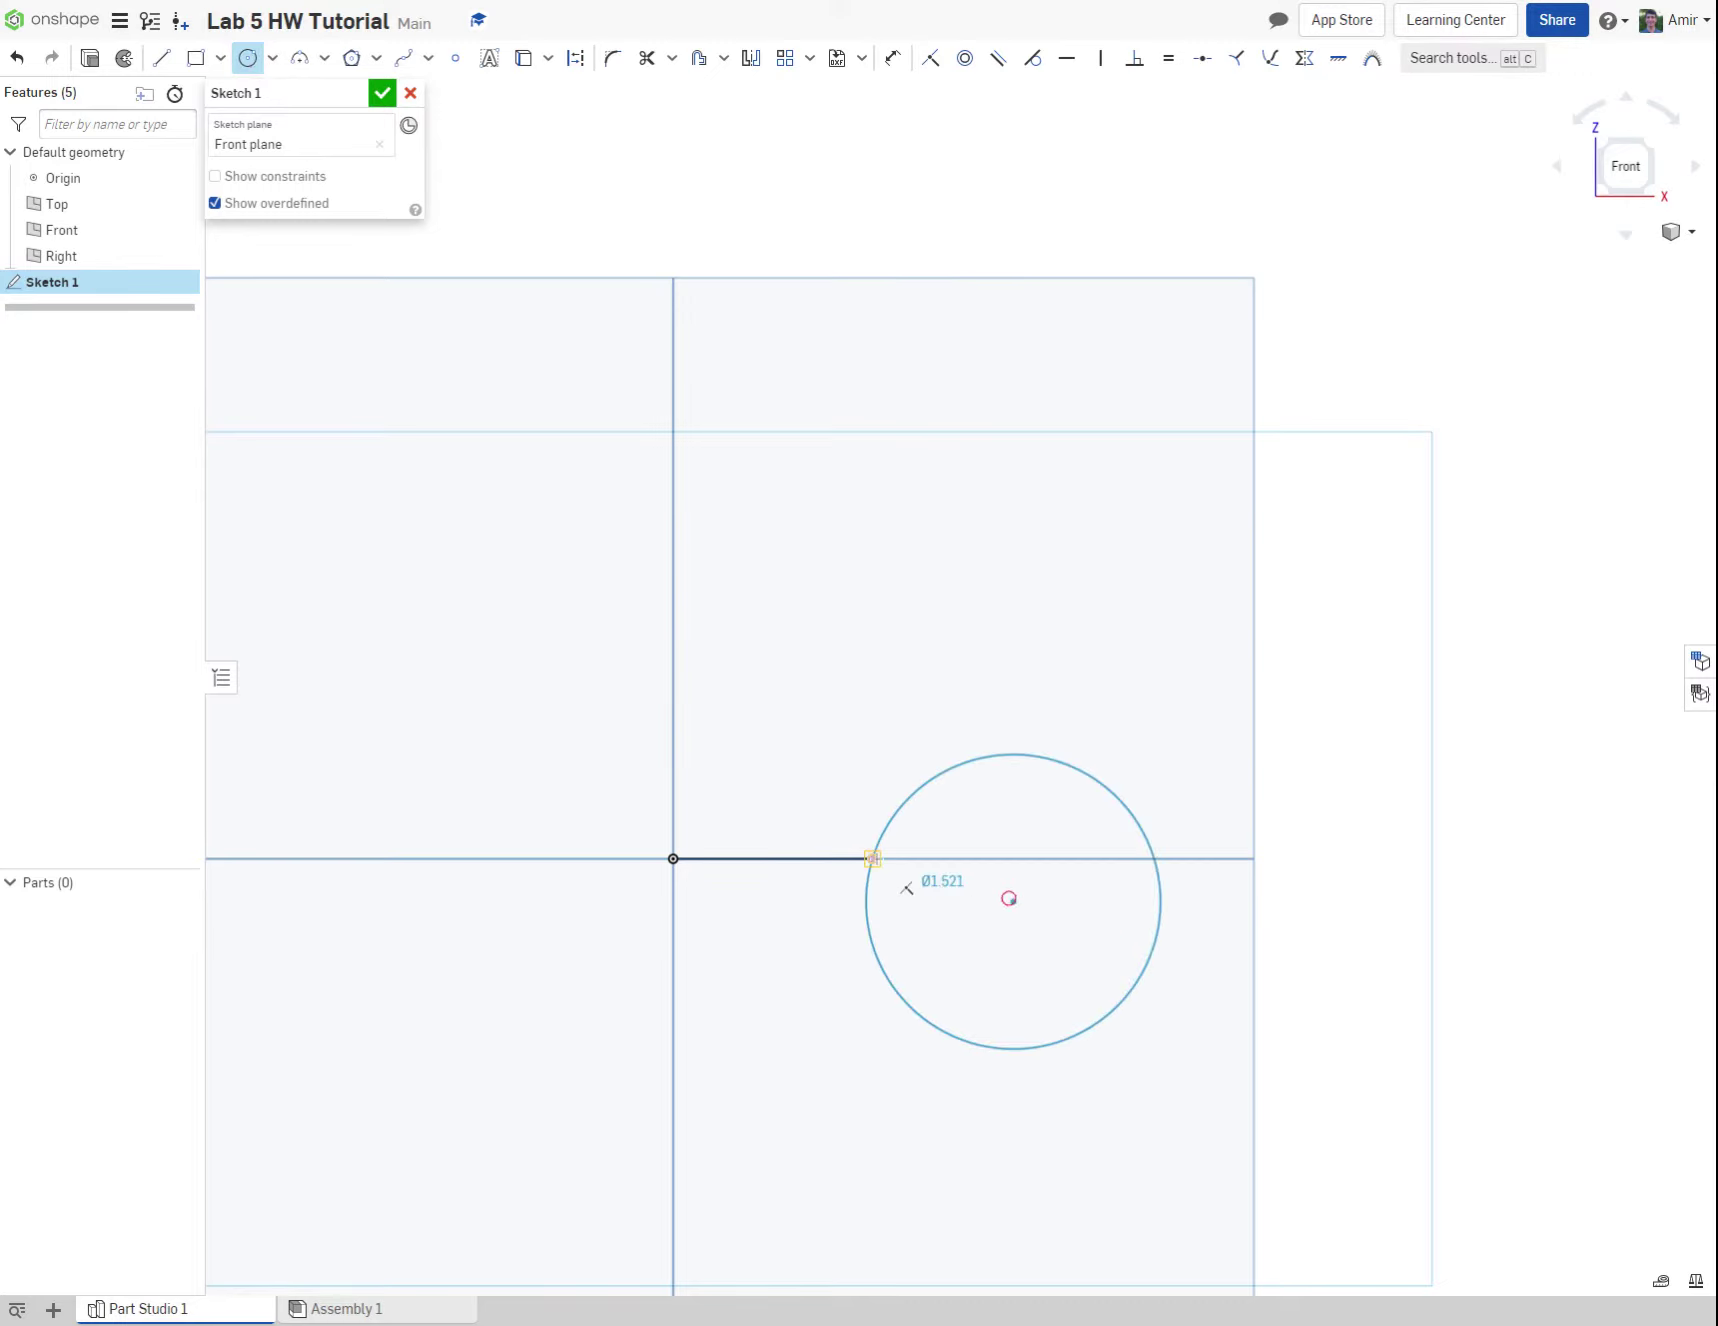
left_click(874, 872)
Step: Draw a connected chain of horizontal, vertical and slanted segments around the circle
left_click(160, 58)
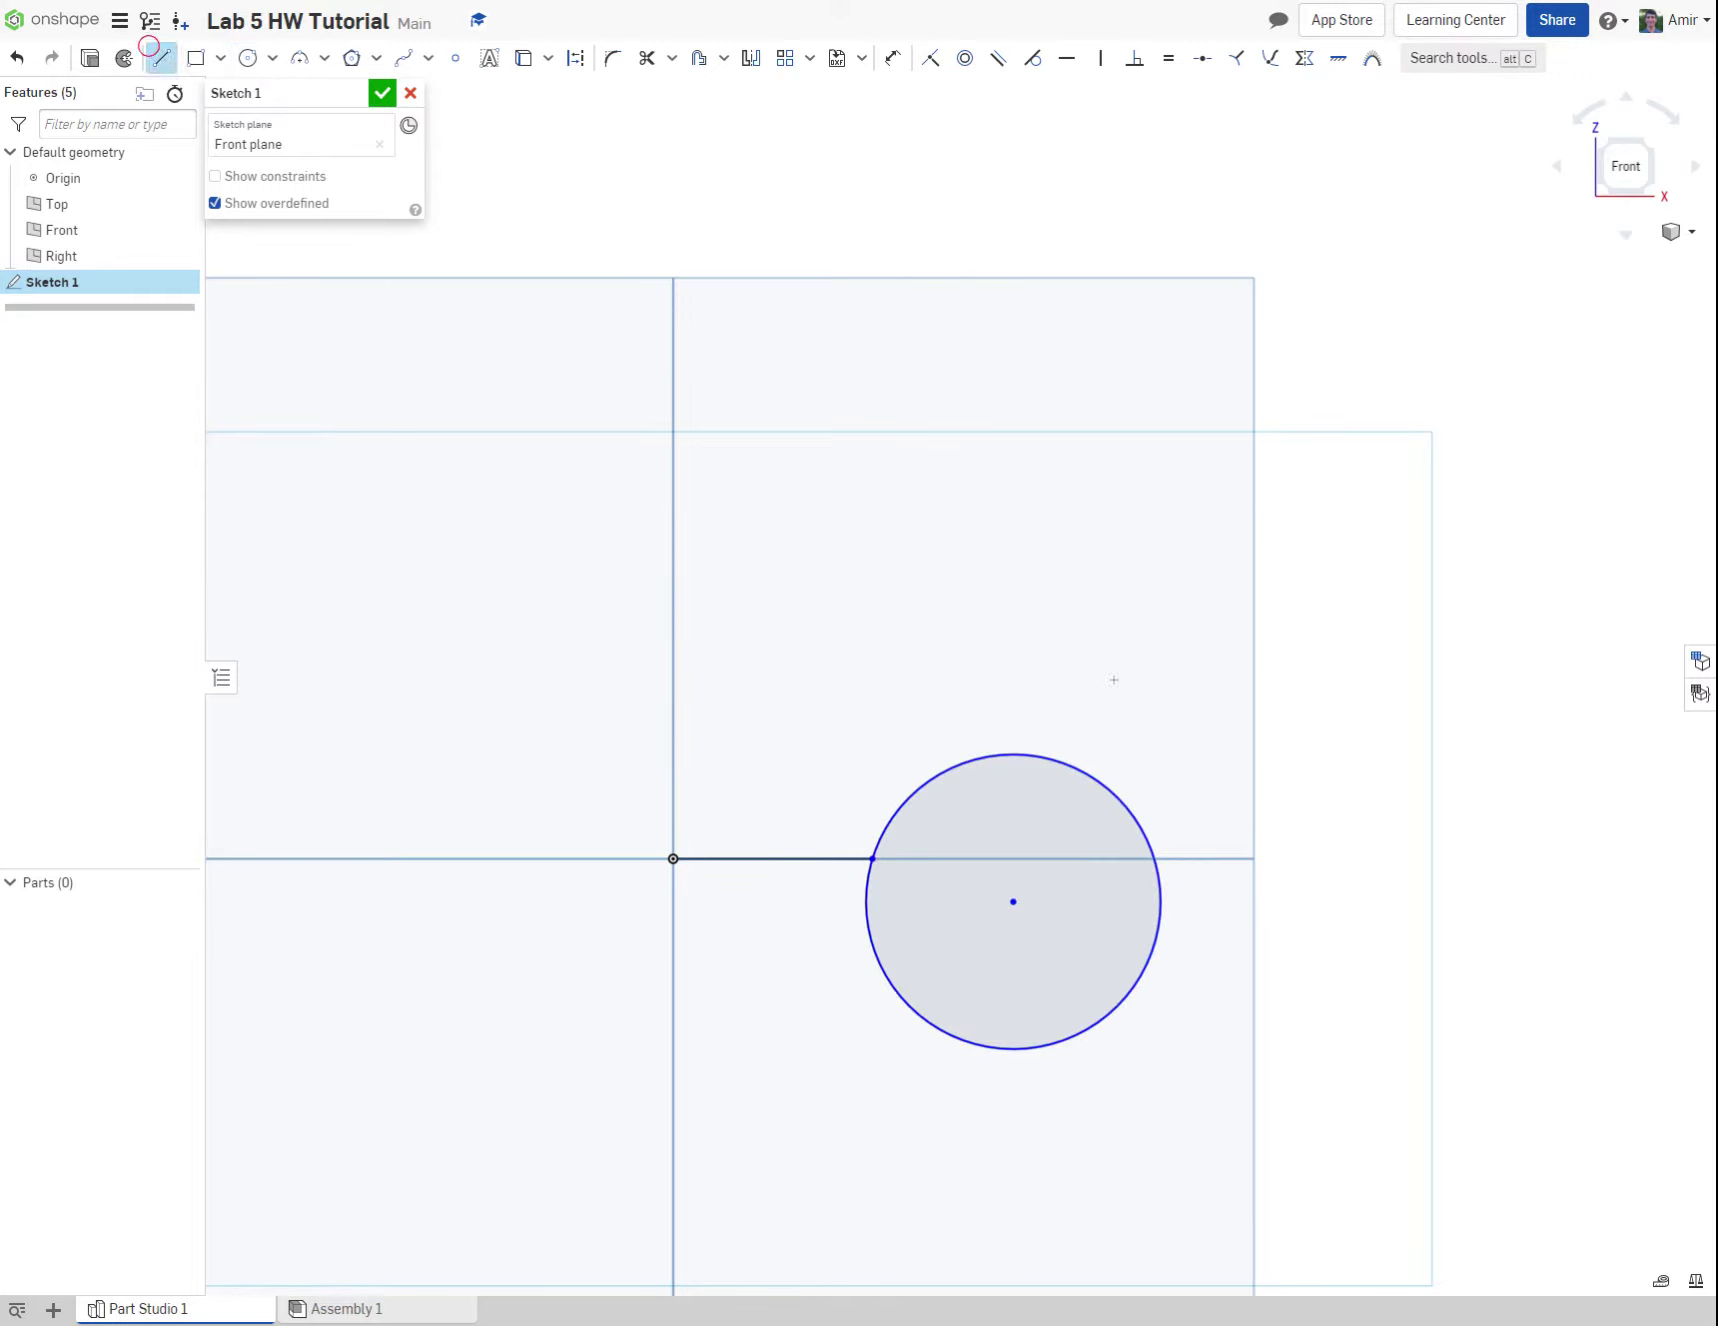
left_click(1094, 779)
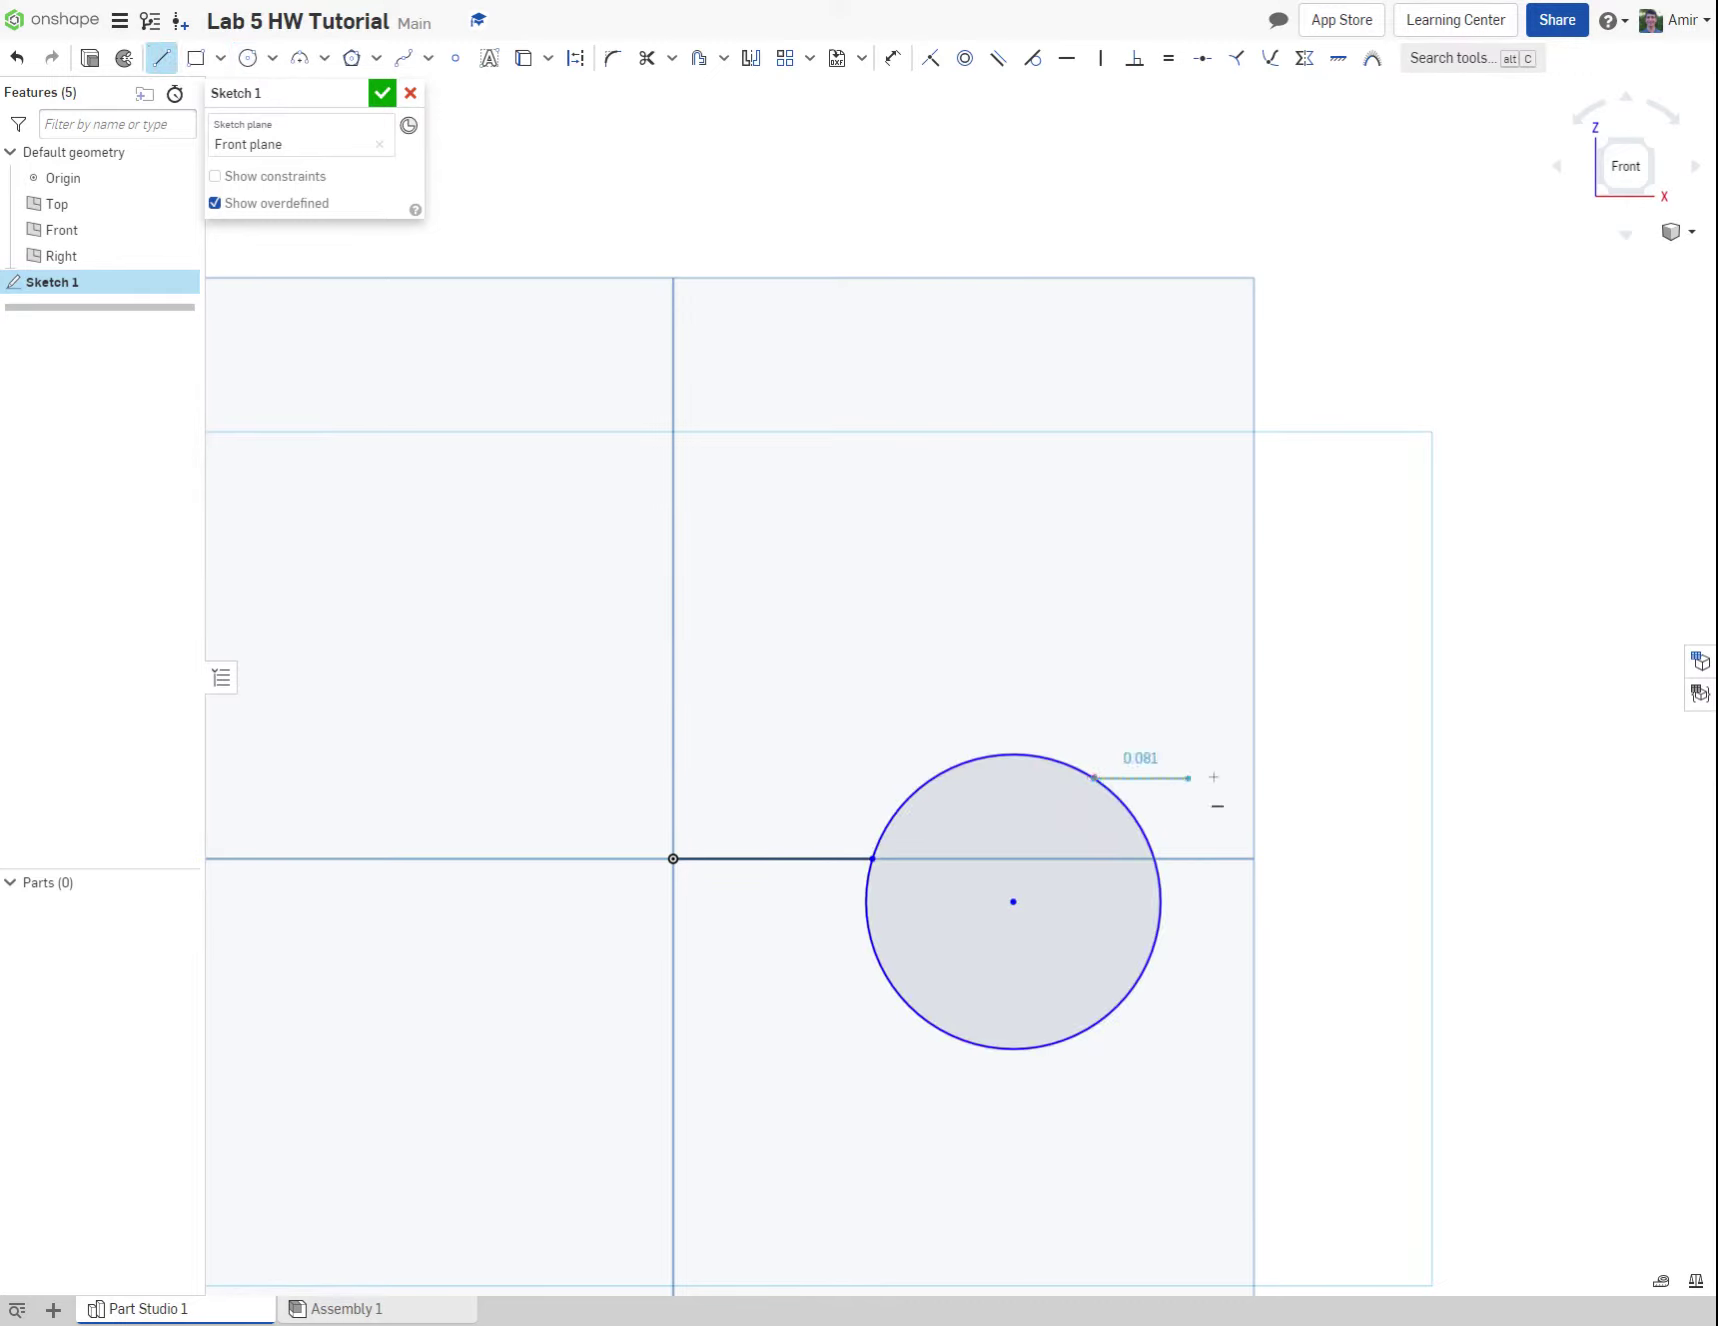
left_click(1481, 778)
left_click(1481, 573)
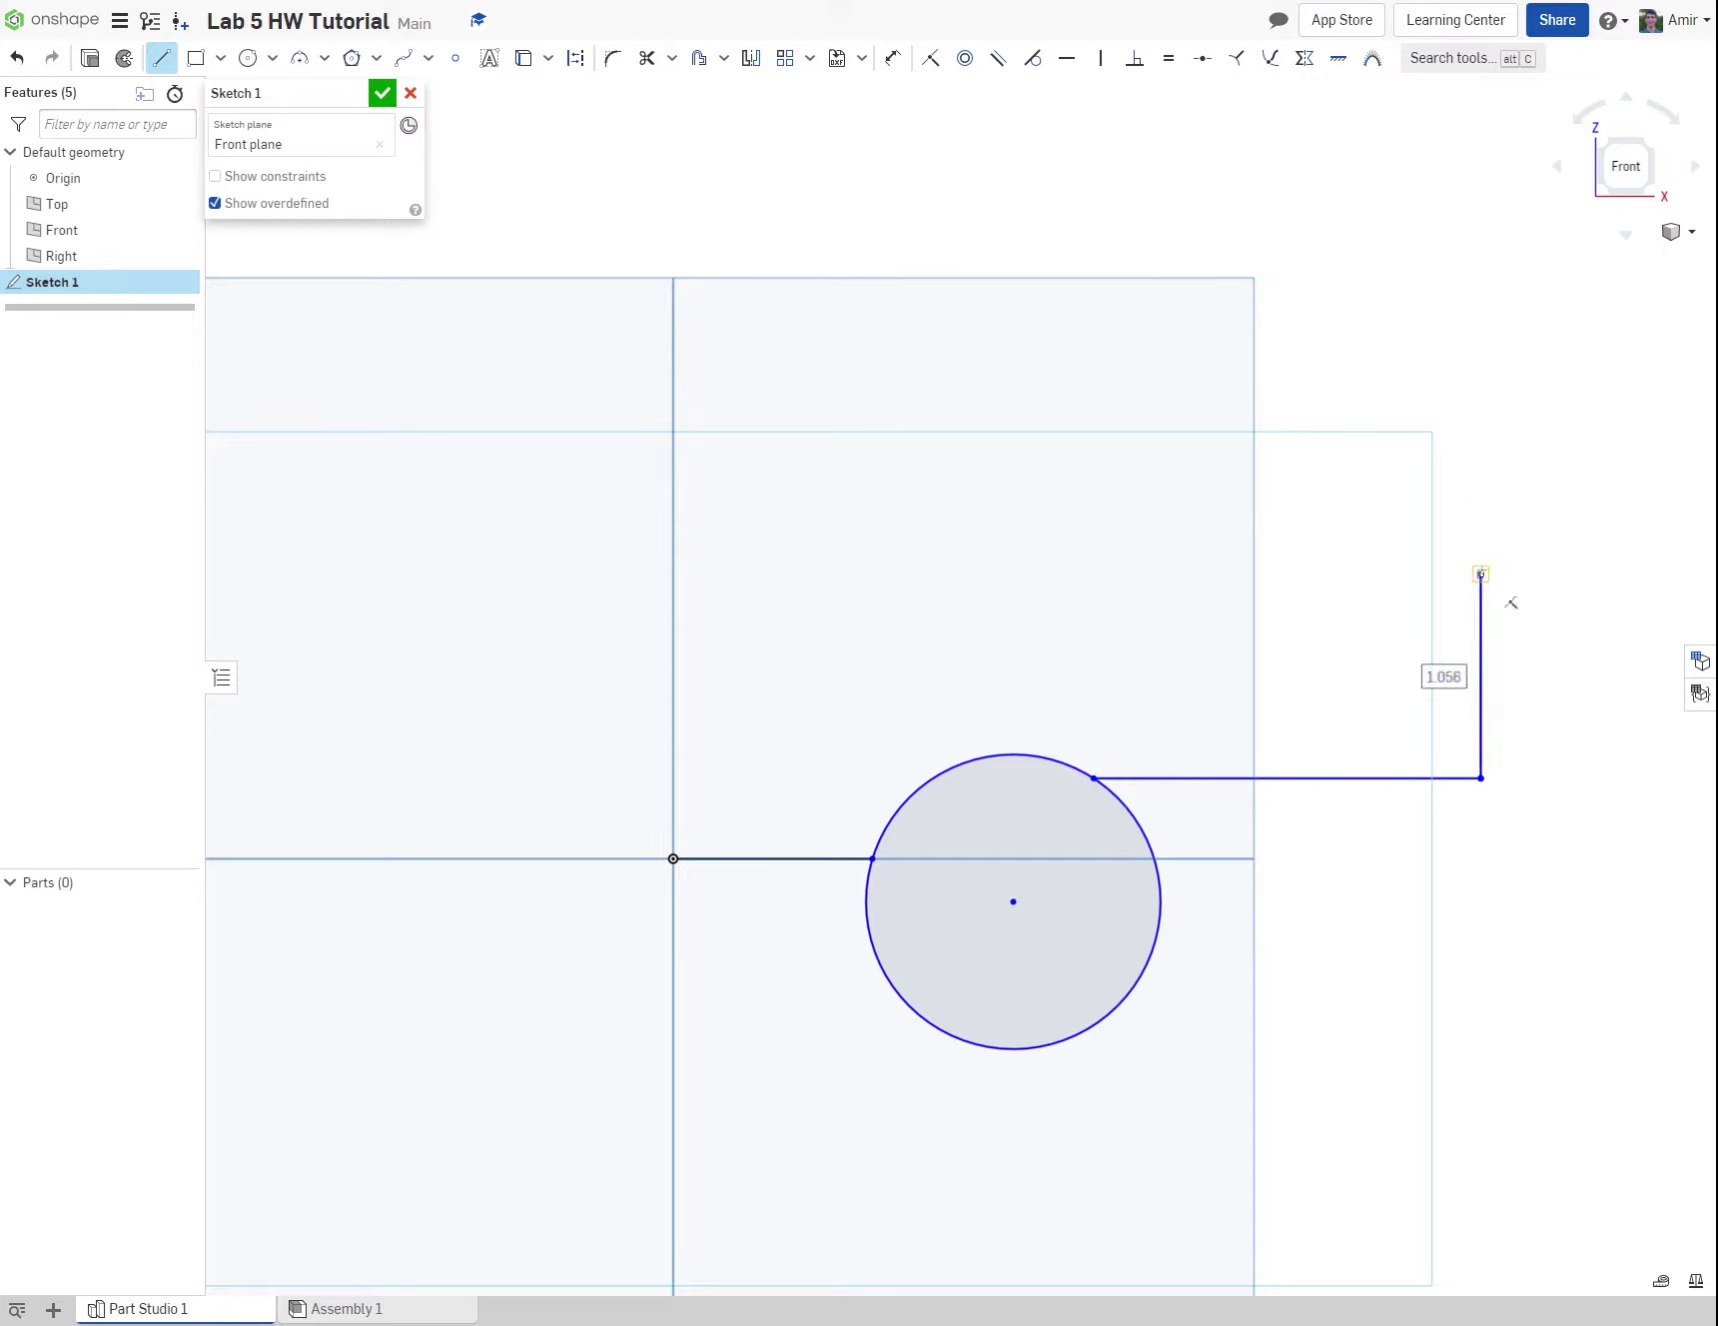
left_click(1612, 308)
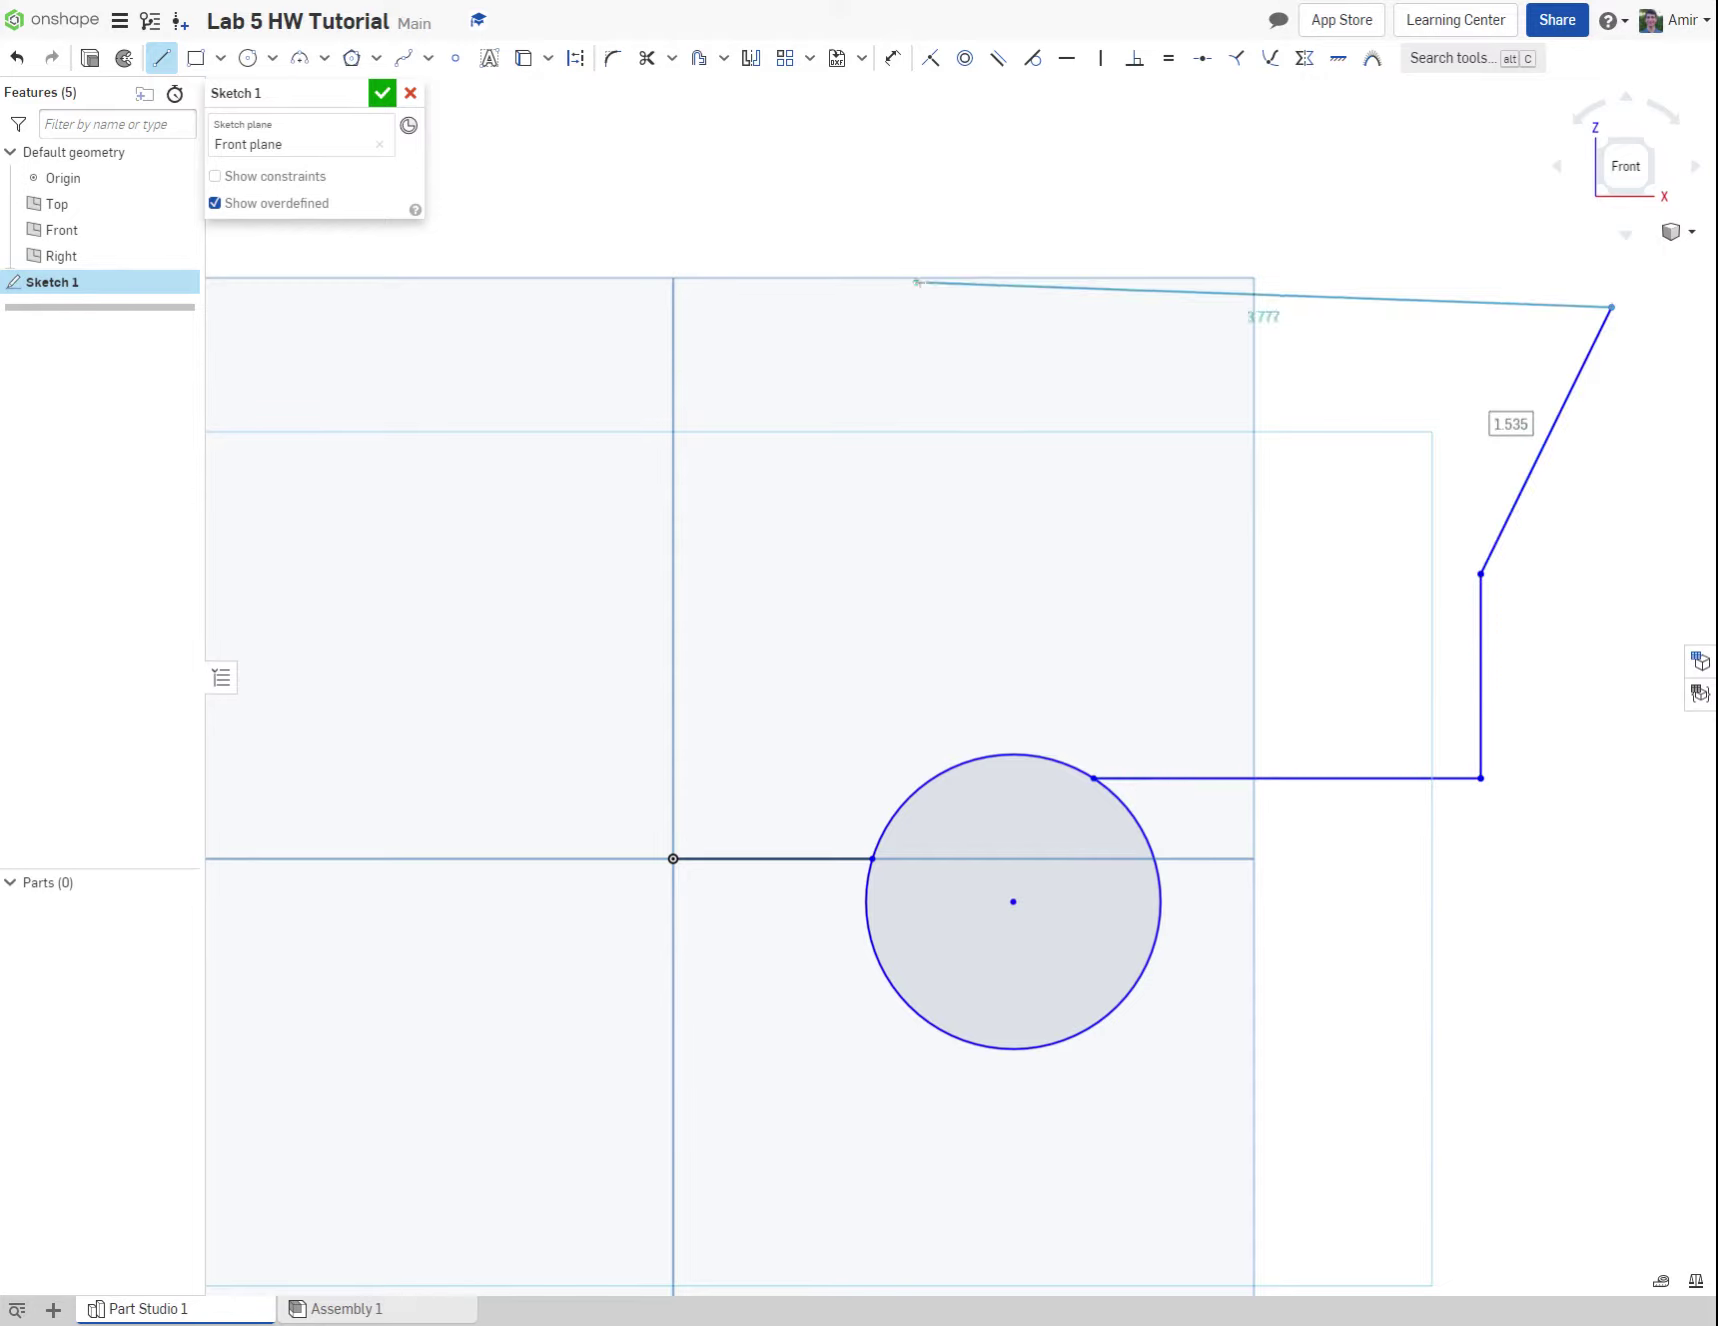
left_click(1000, 307)
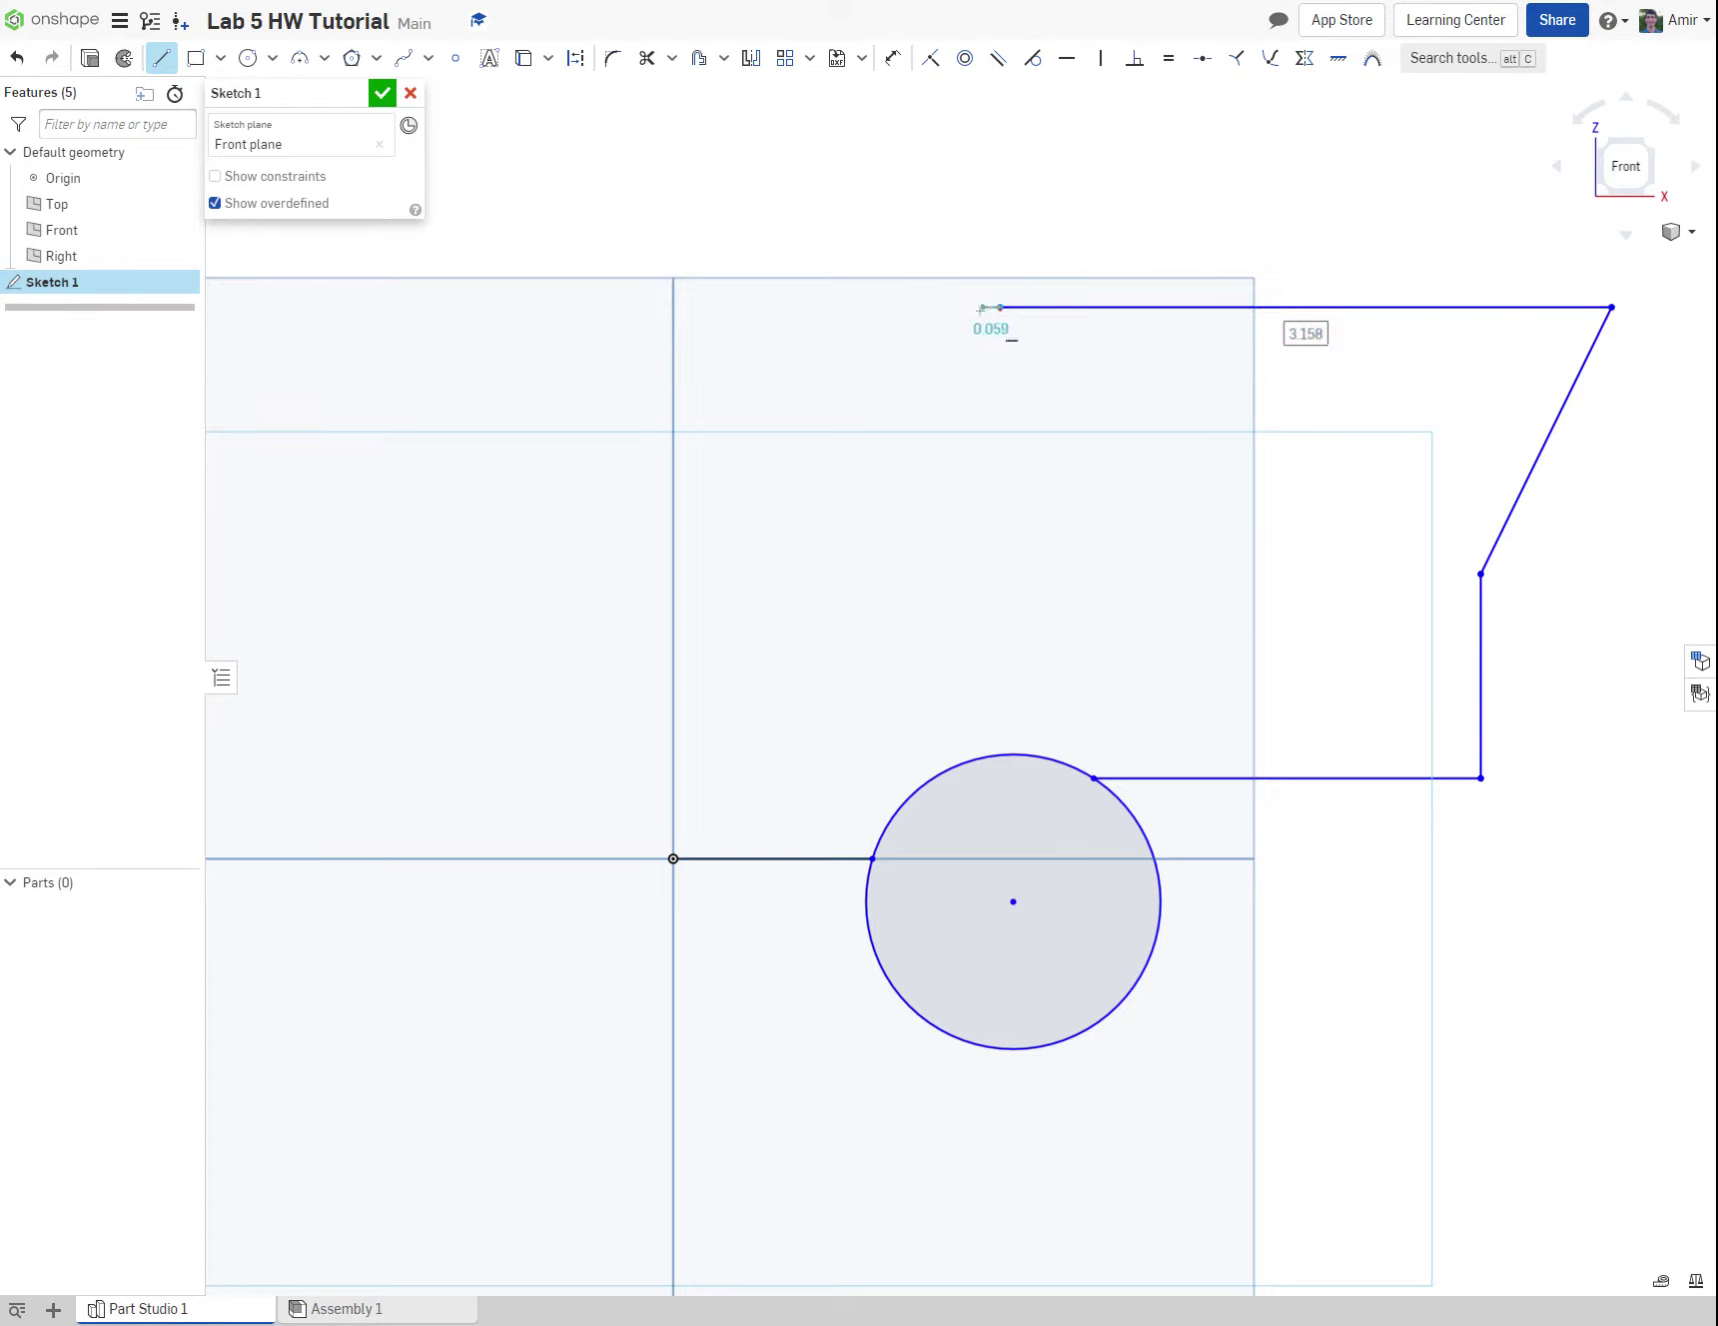
left_click(1001, 493)
key("Escape")
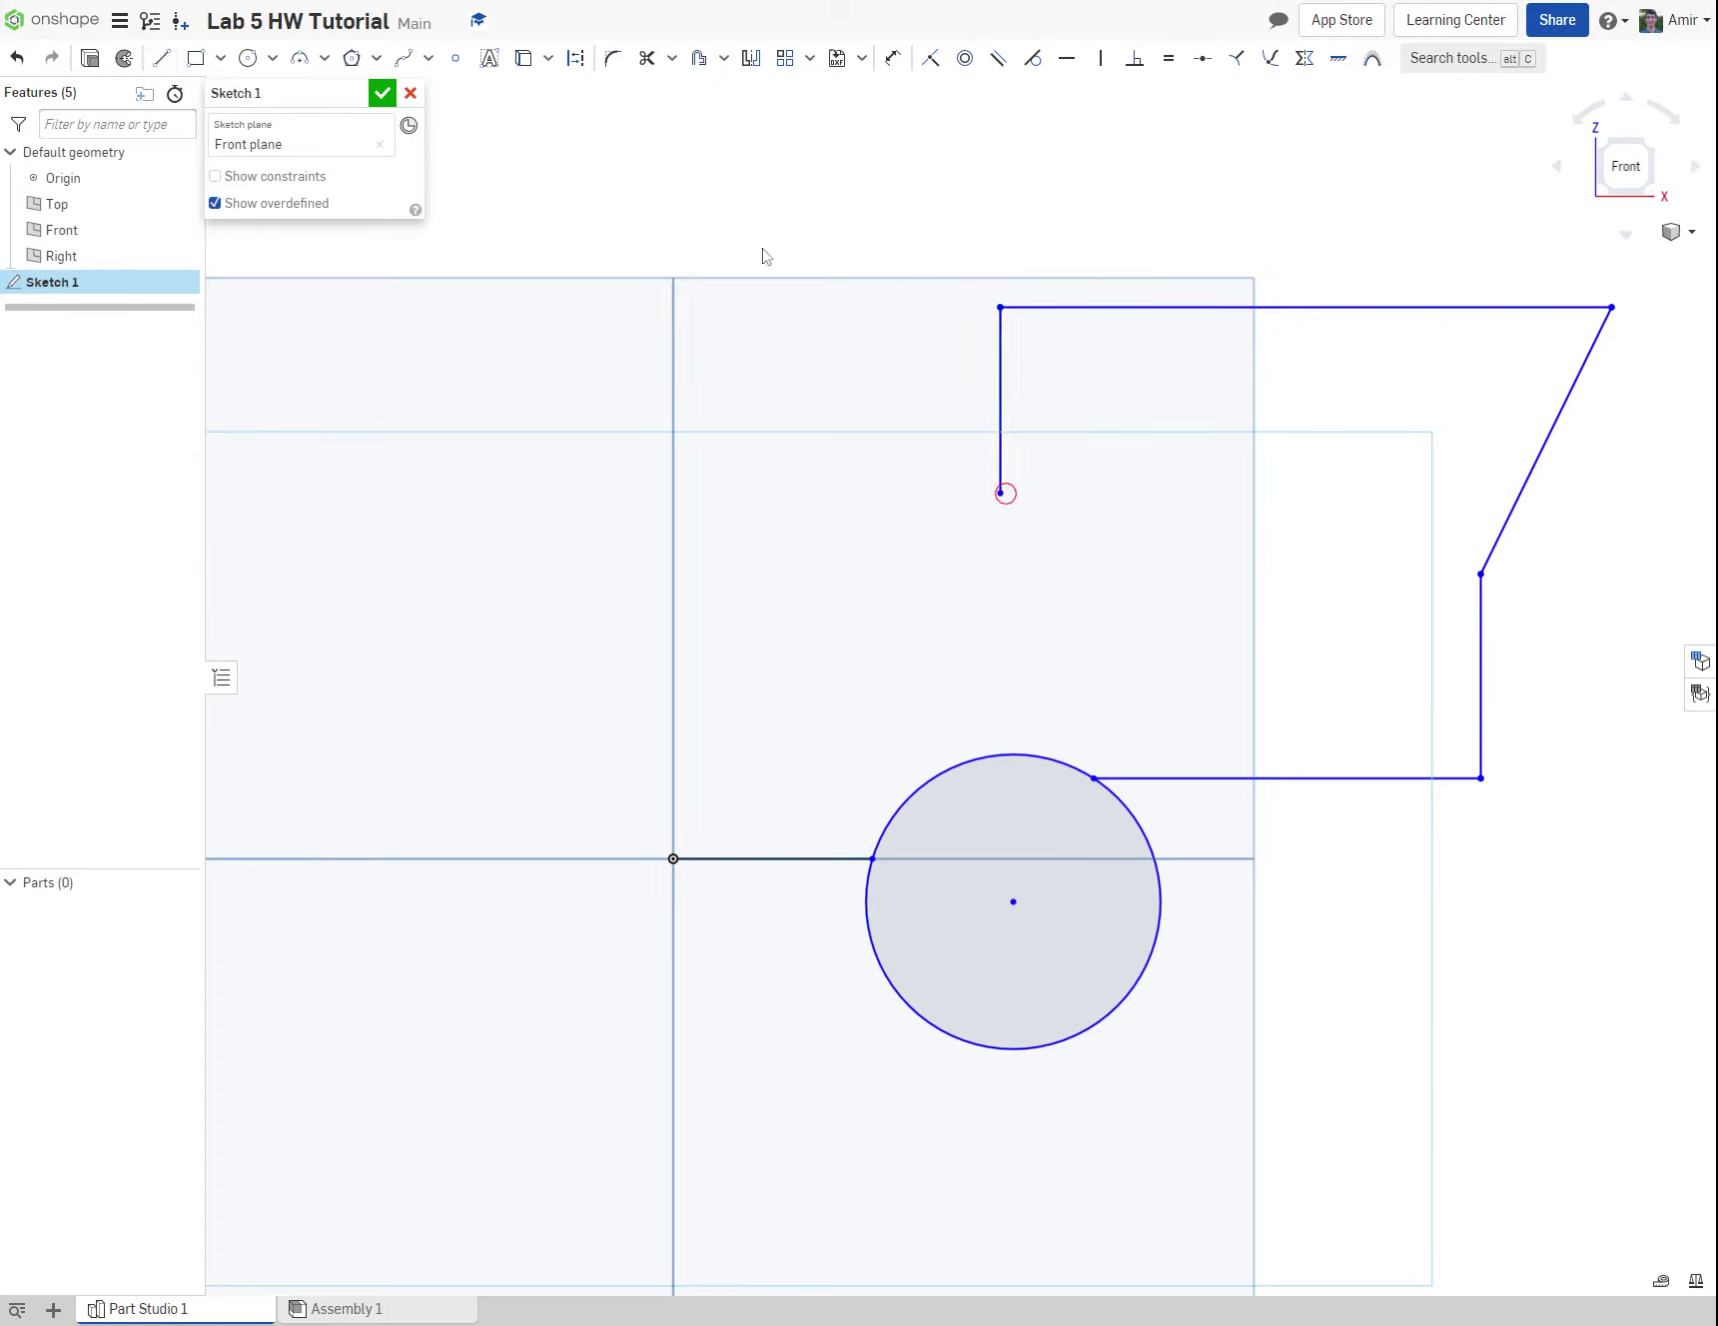
left_click(247, 60)
Step: Draw an upper circle reaching the vertical segment's end, then delete it
left_click(756, 433)
key("Escape")
left_click(247, 59)
left_click(802, 453)
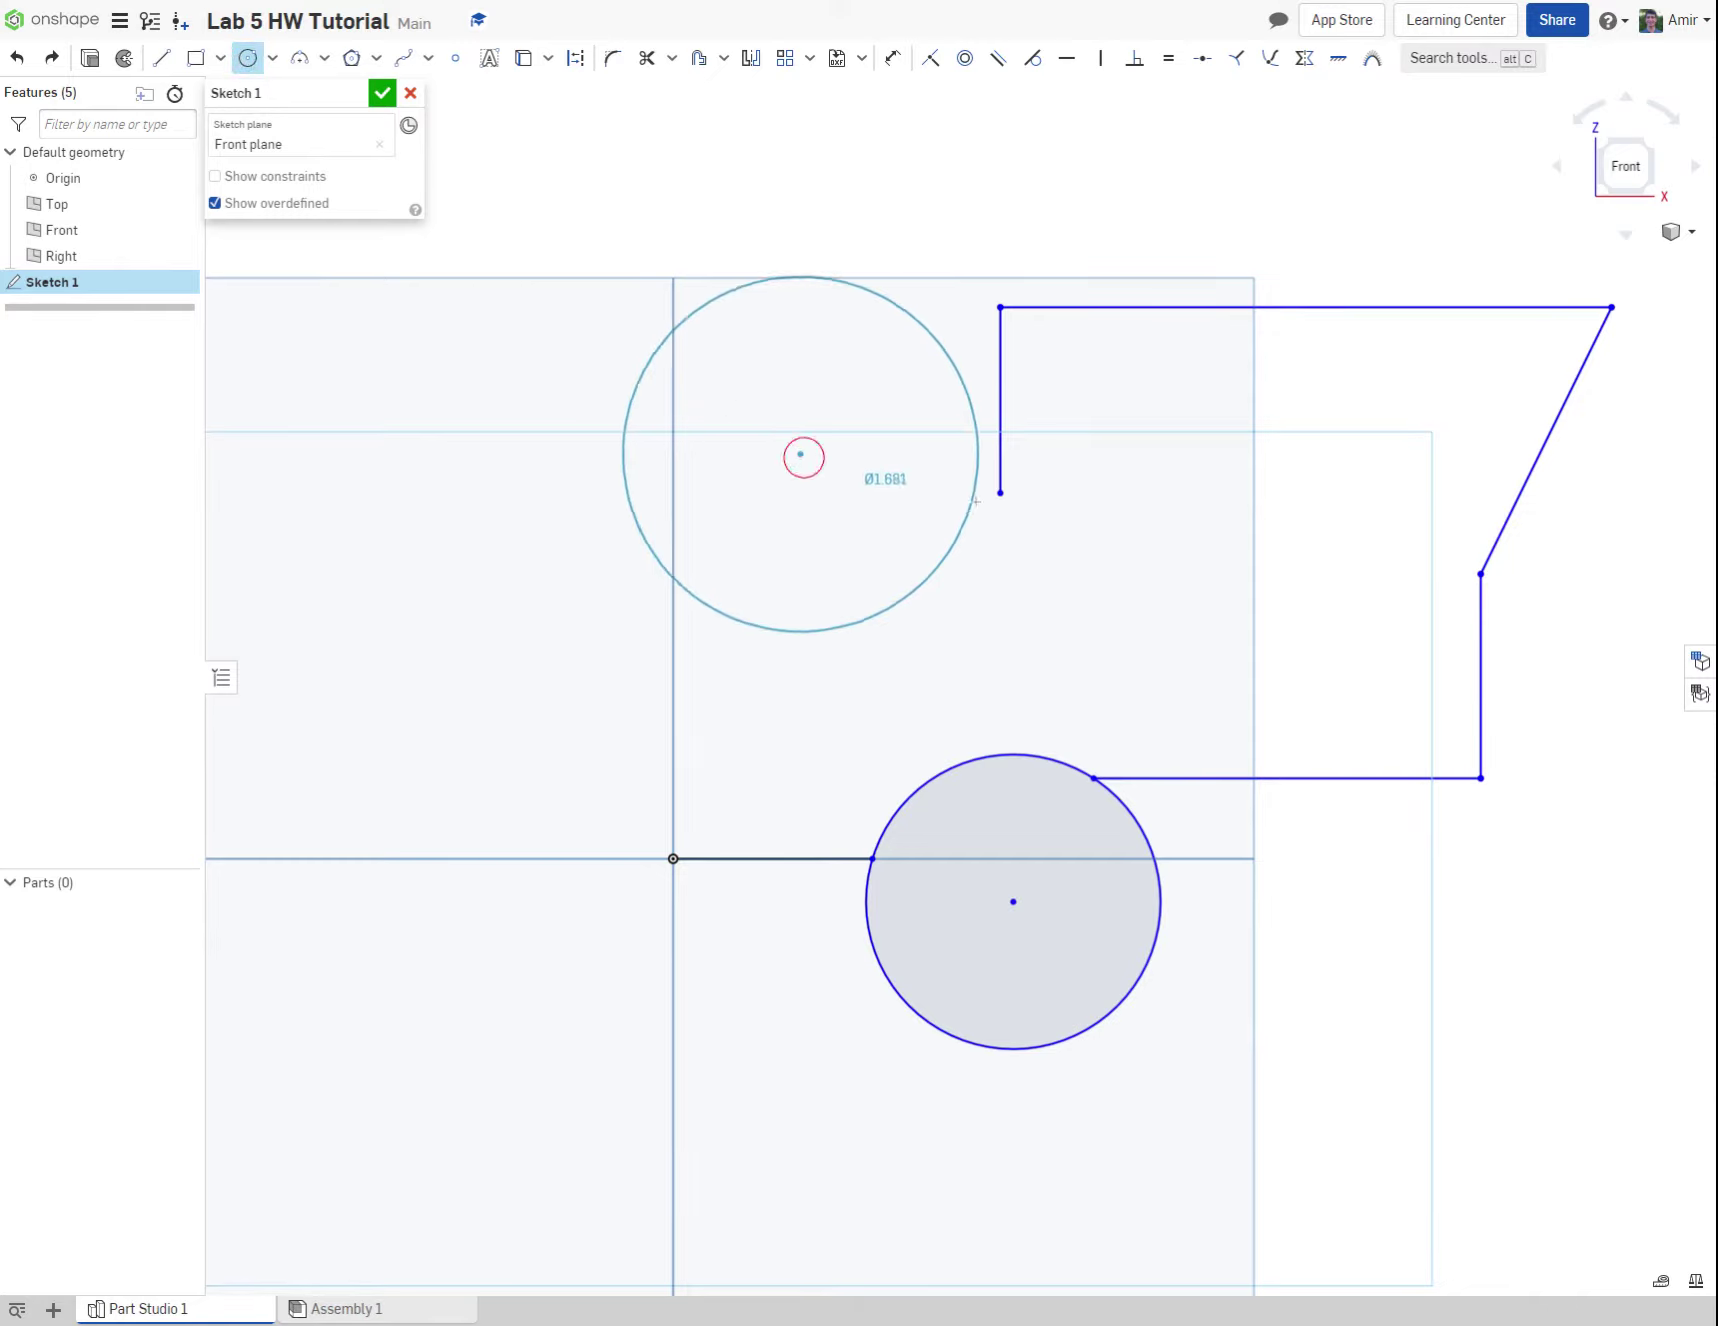
left_click(1030, 521)
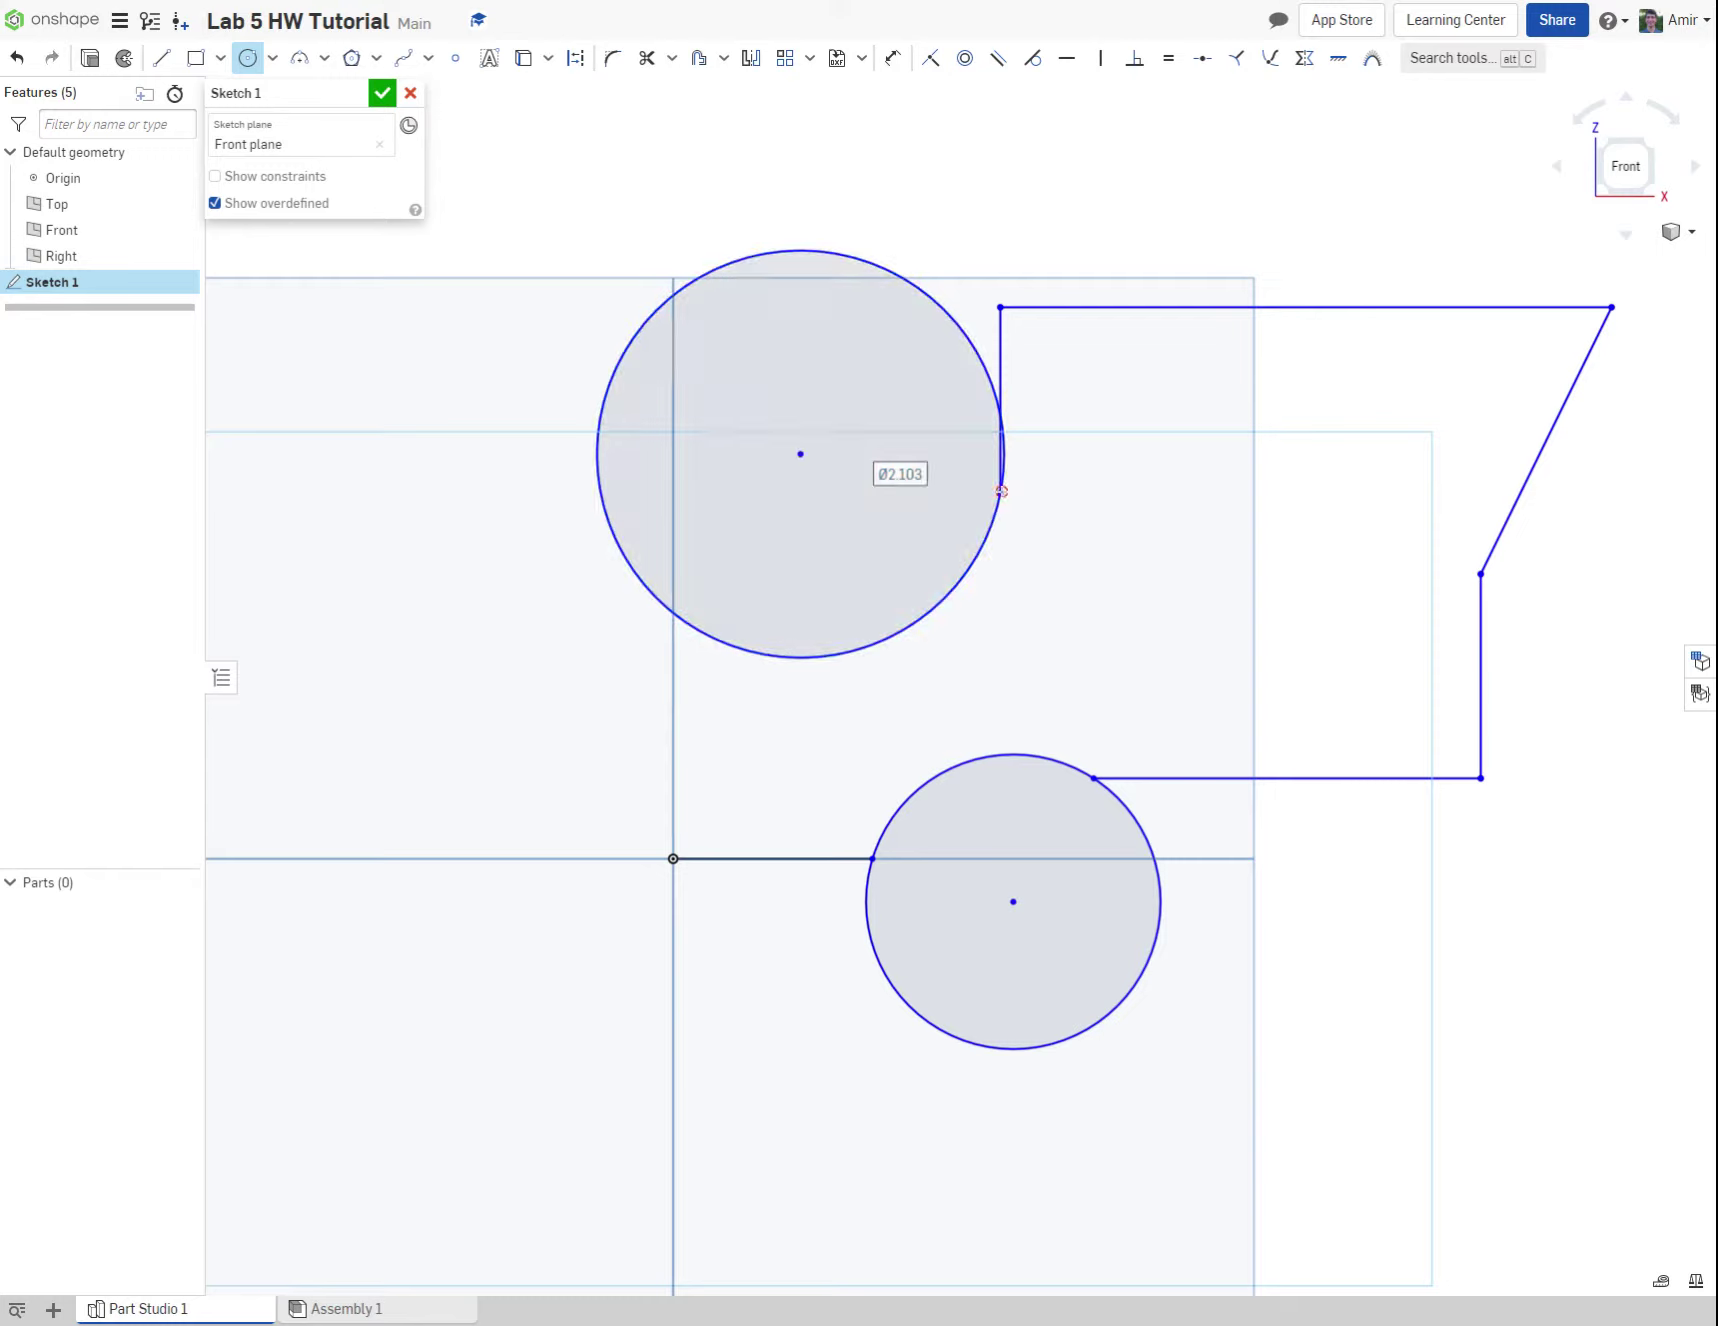
key("Escape")
left_click(159, 60)
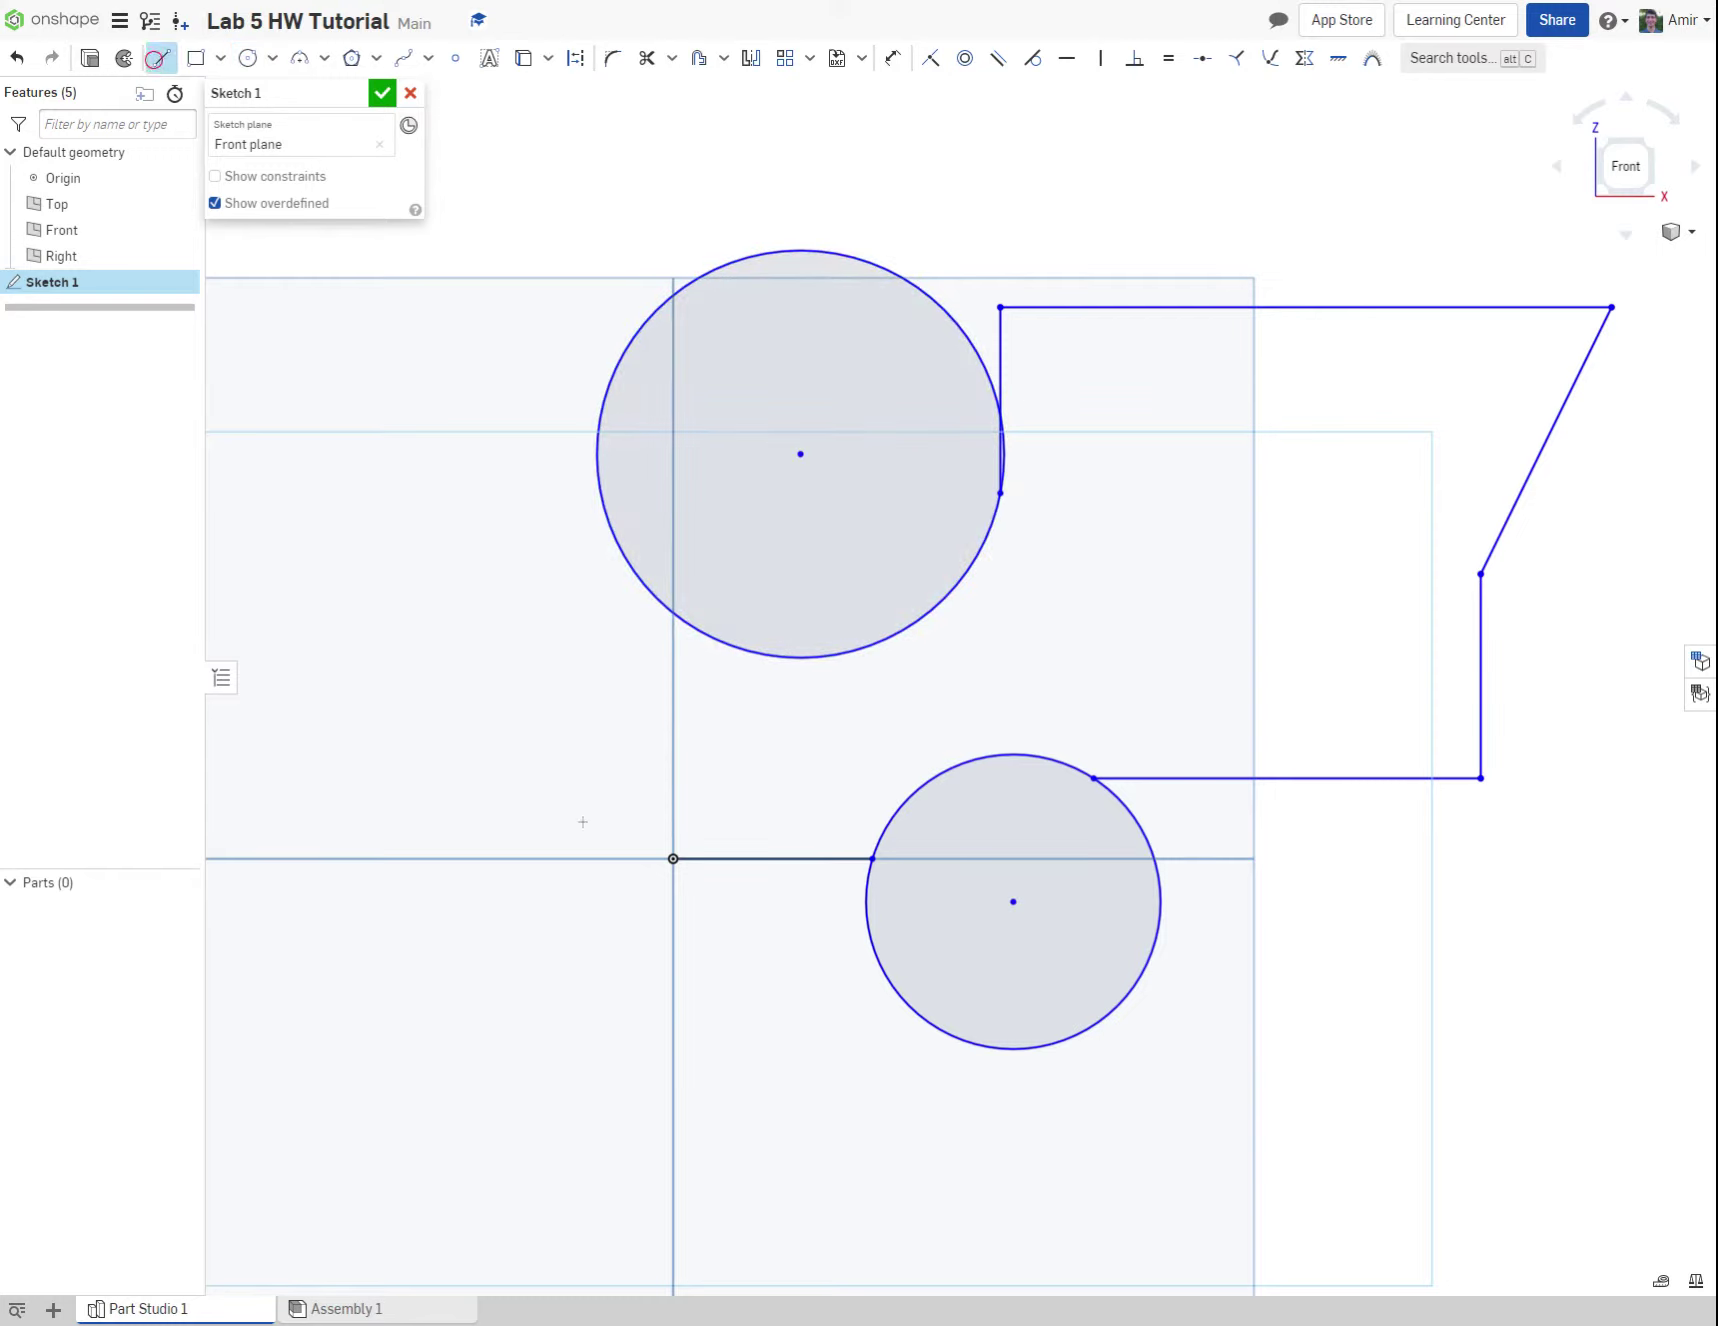
key("Escape")
left_click(789, 656)
key("Delete")
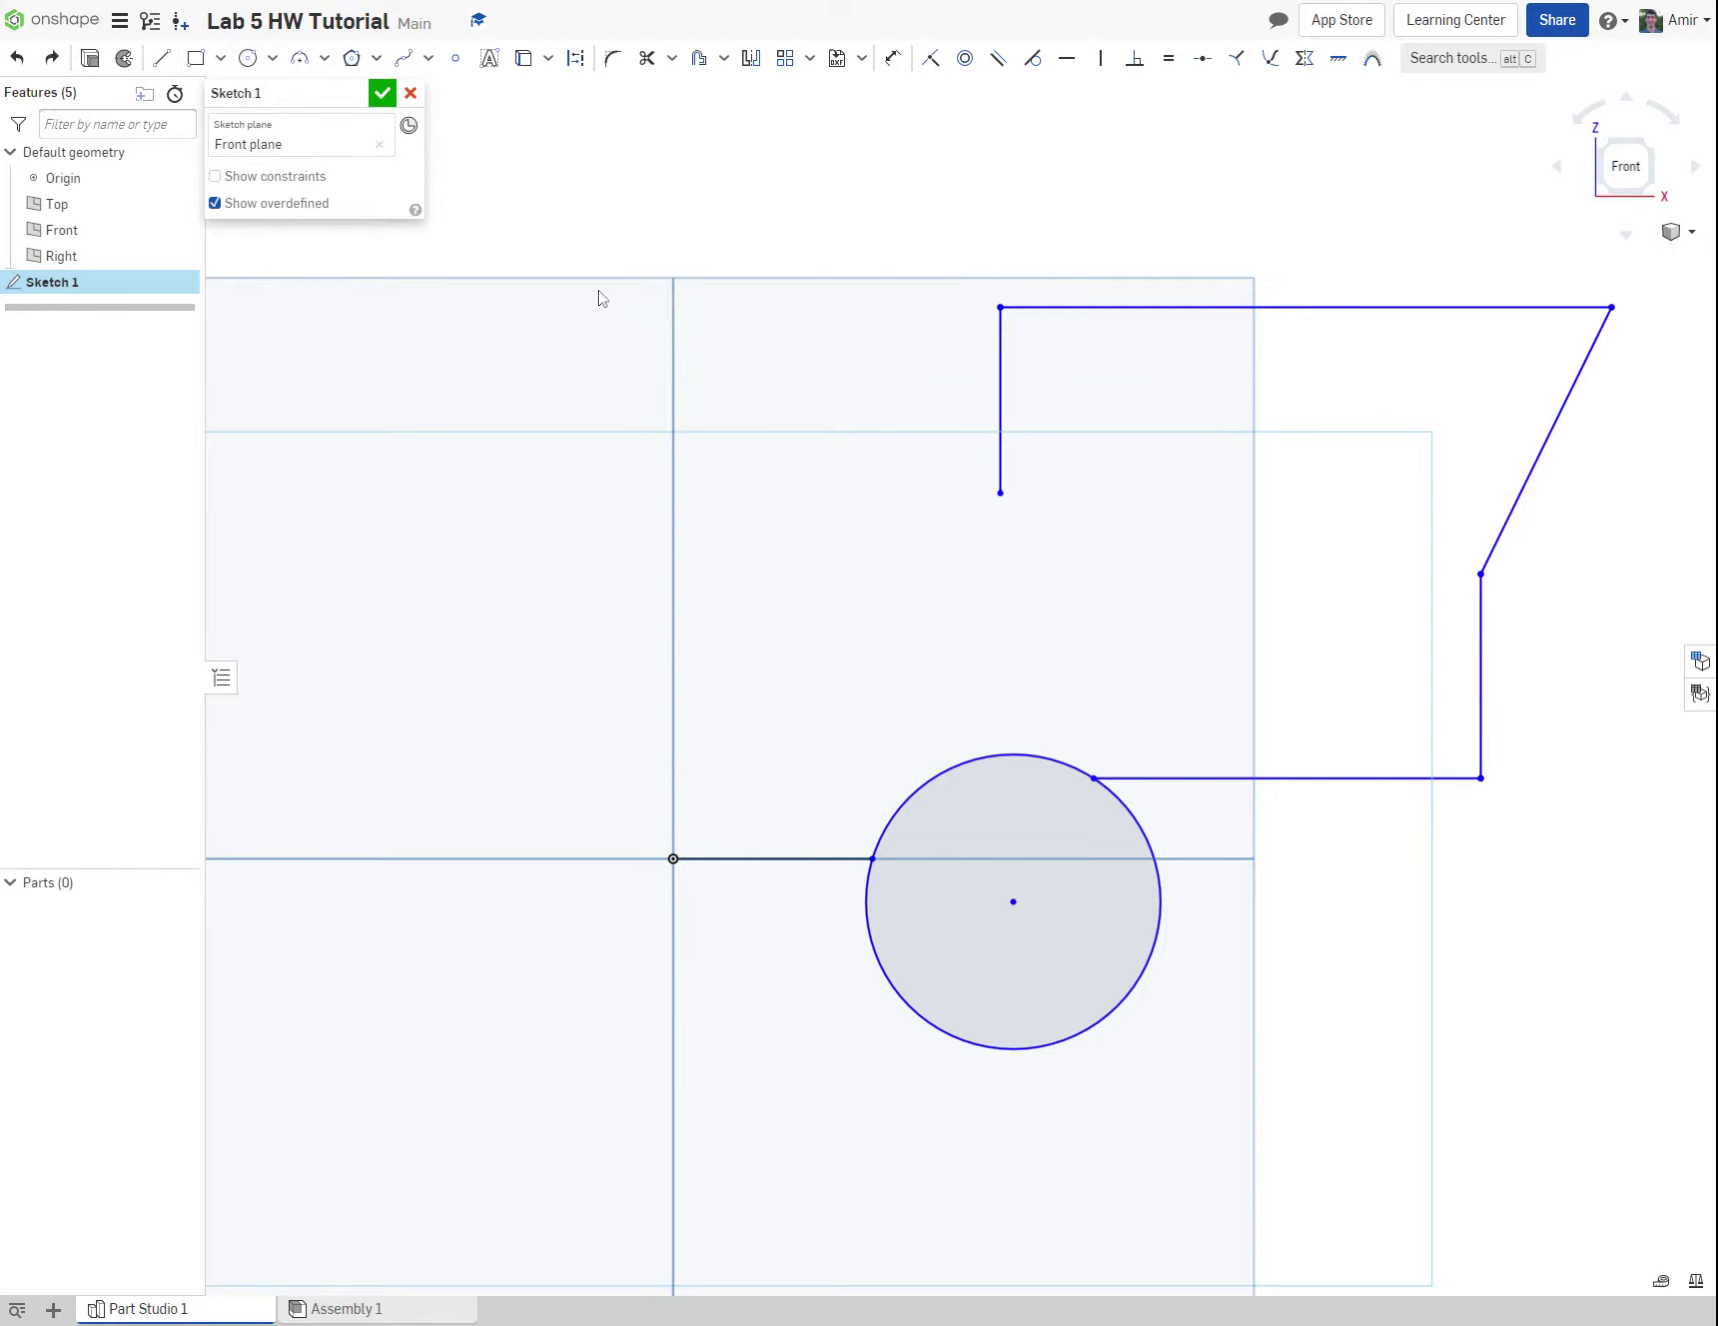
Step: Add a large circle centred on the vertical axis and an origin line reaching it
left_click(249, 58)
left_click(673, 480)
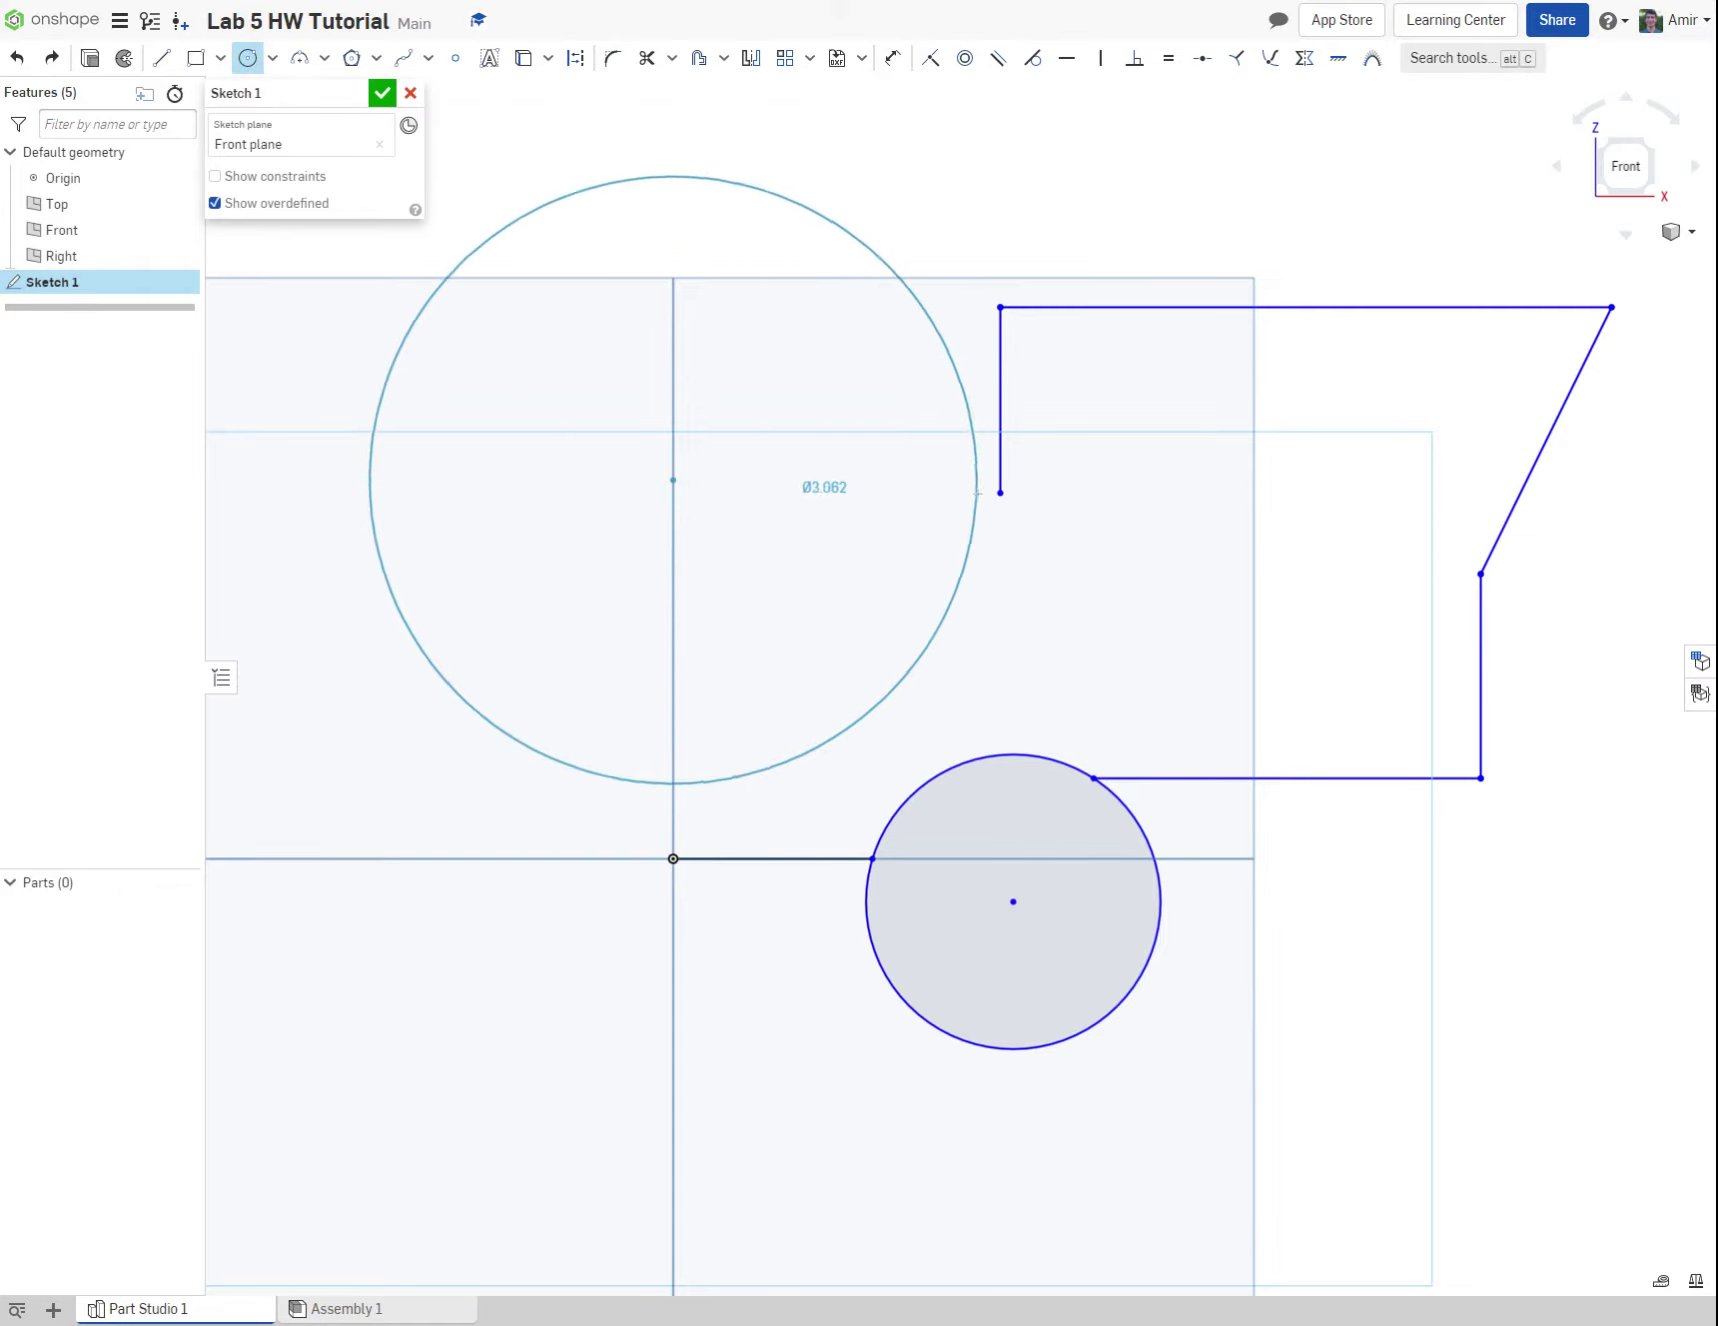
left_click(999, 491)
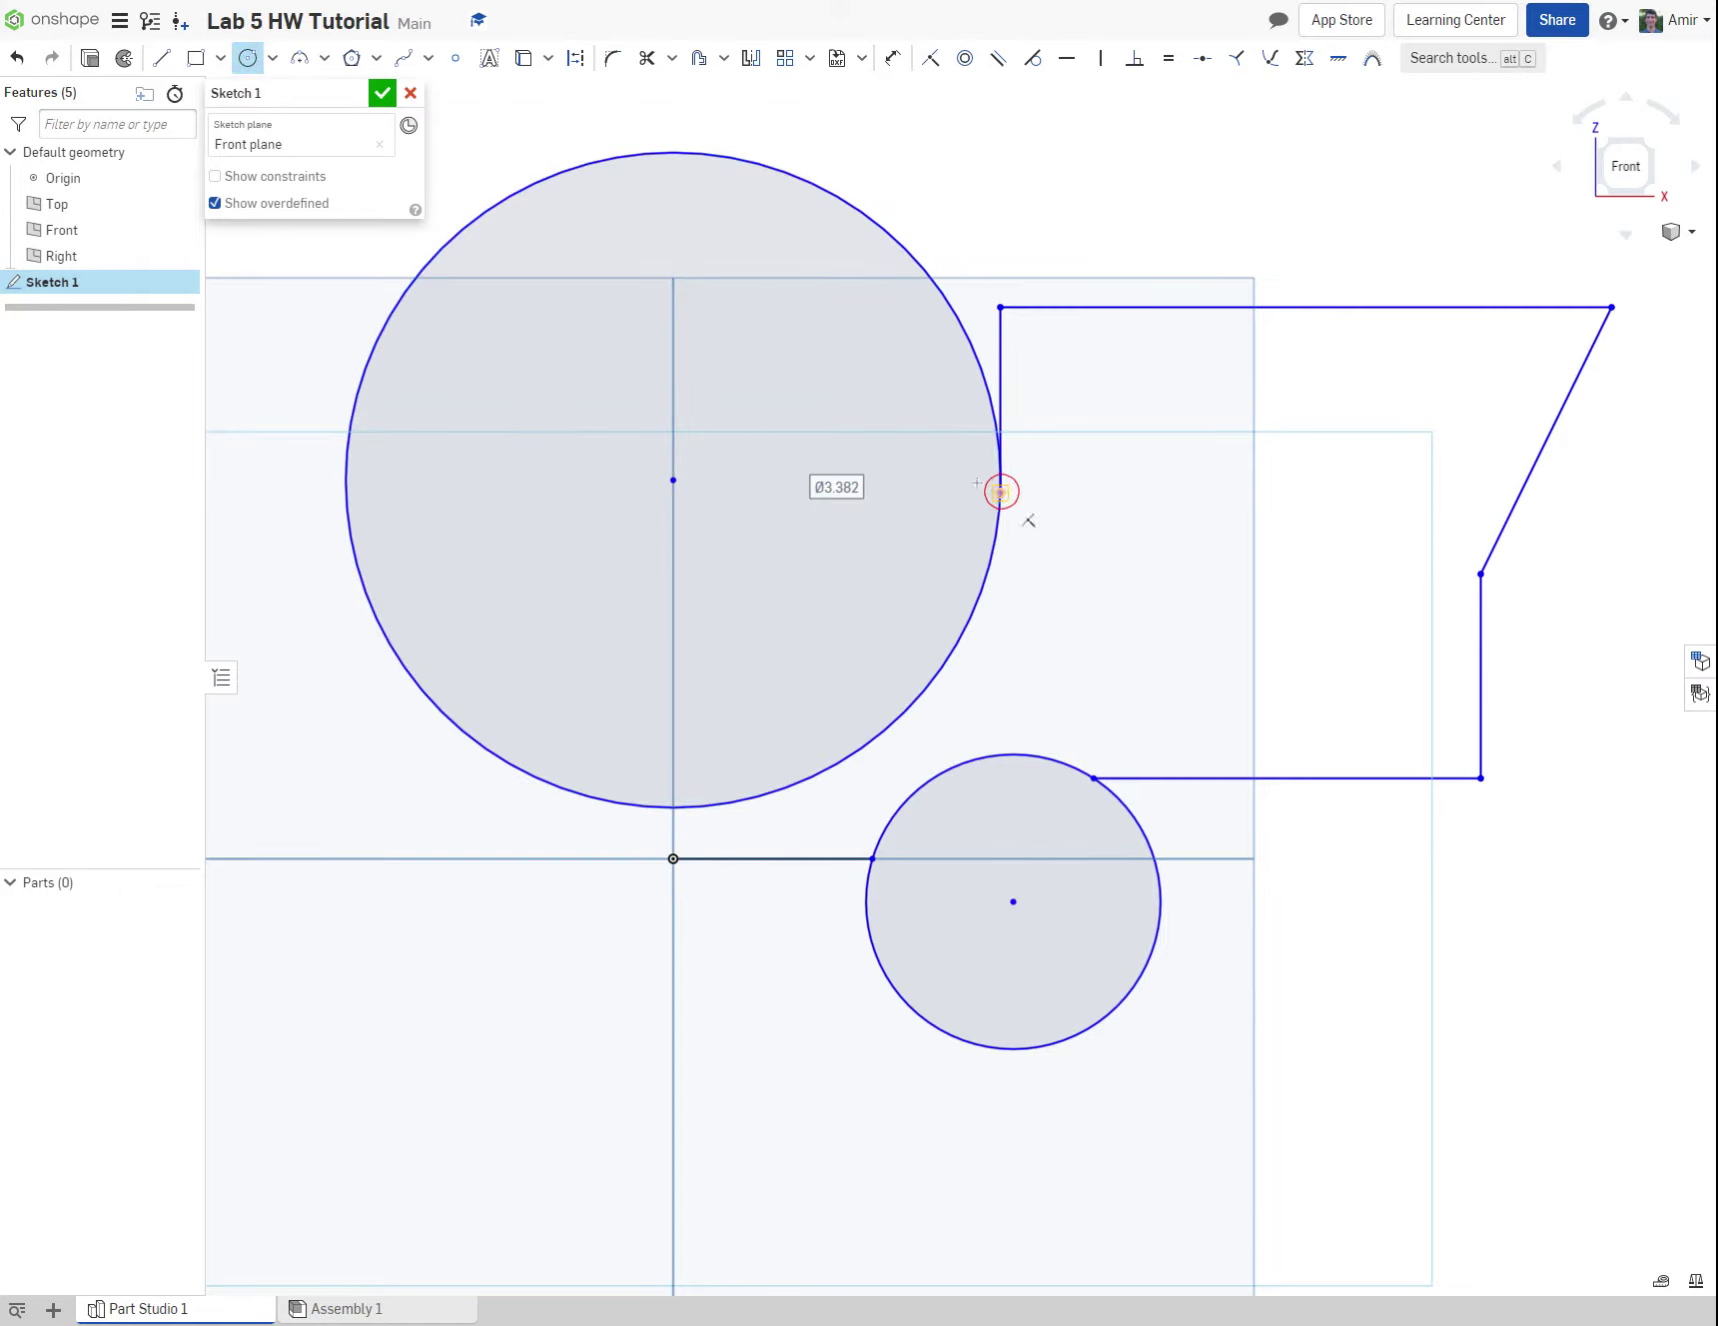
left_click(159, 58)
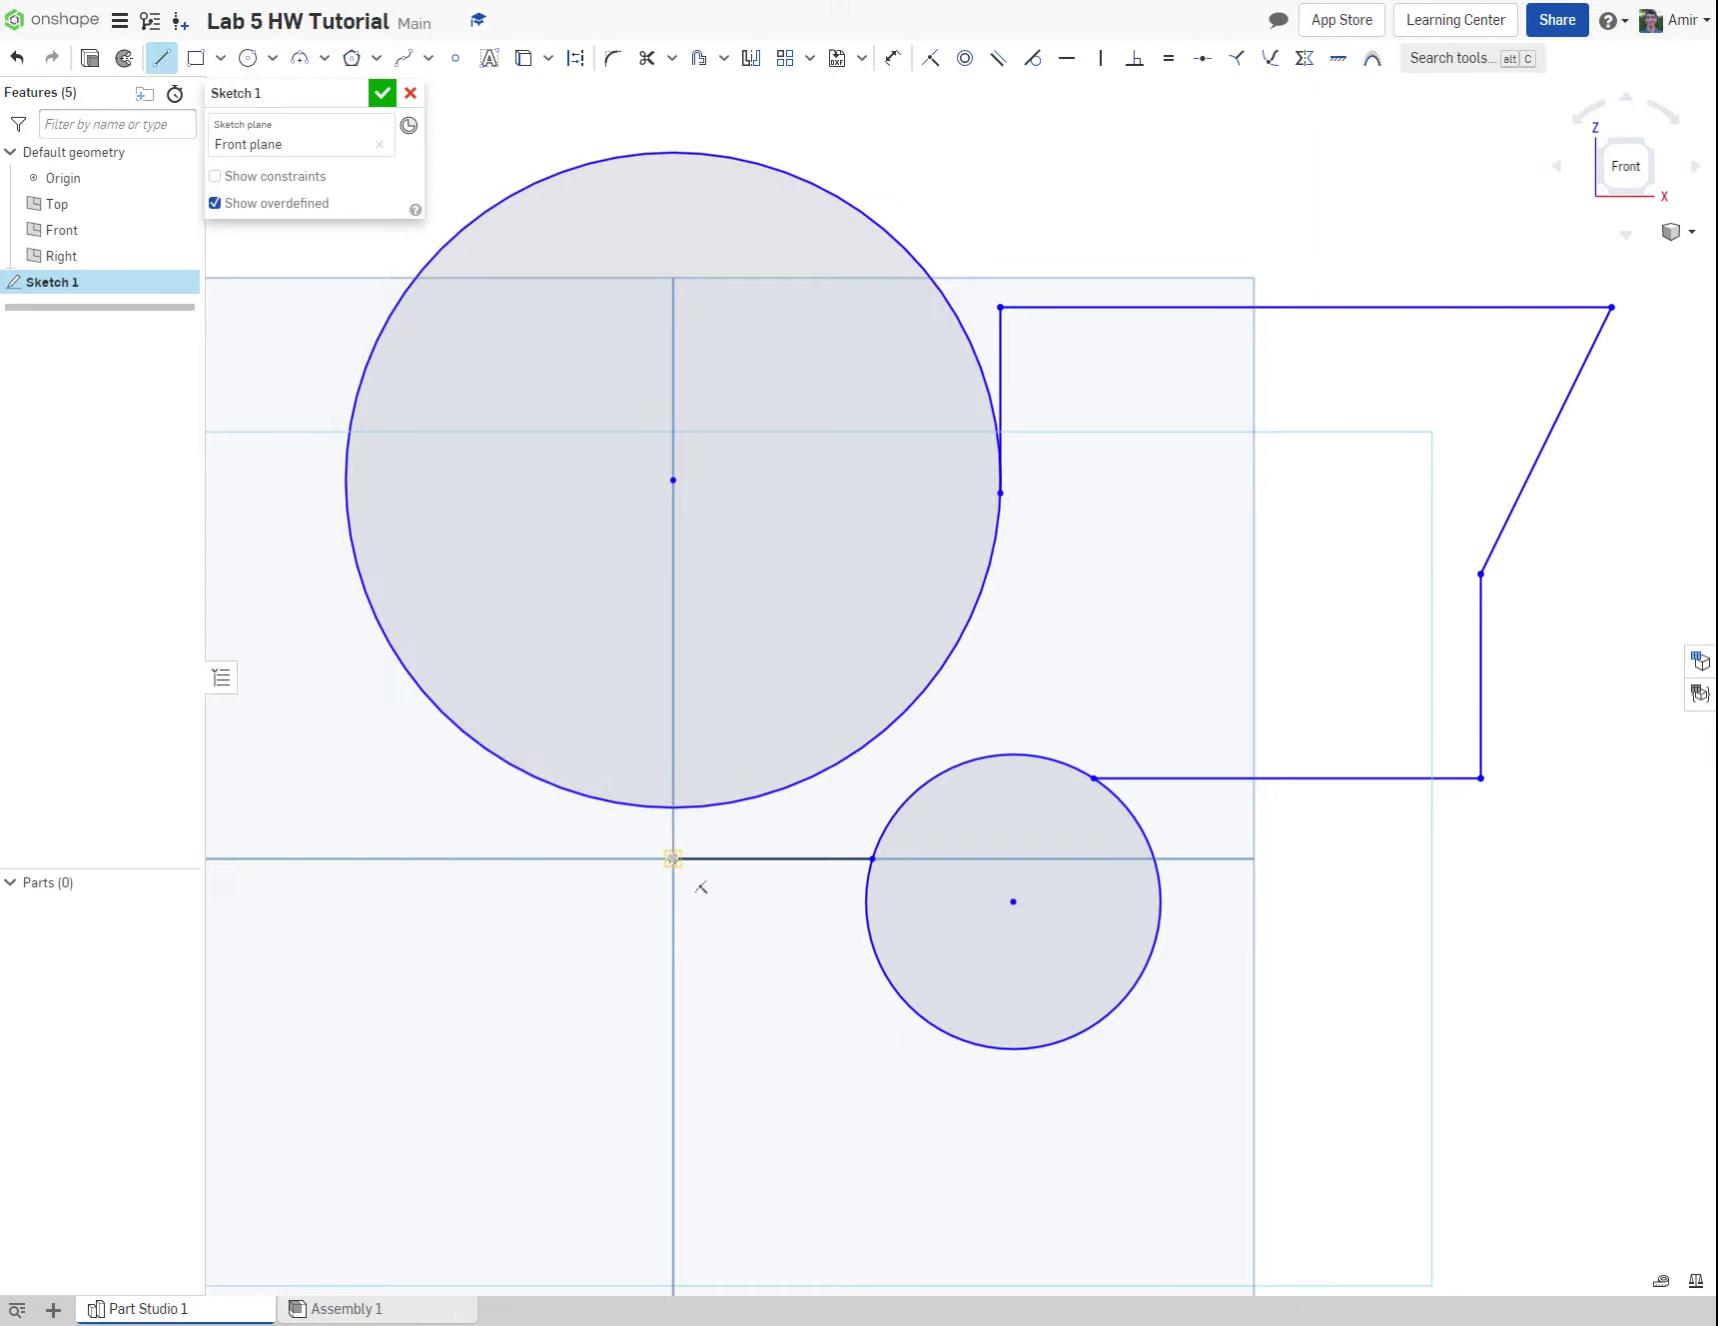
left_click(673, 857)
left_click(677, 809)
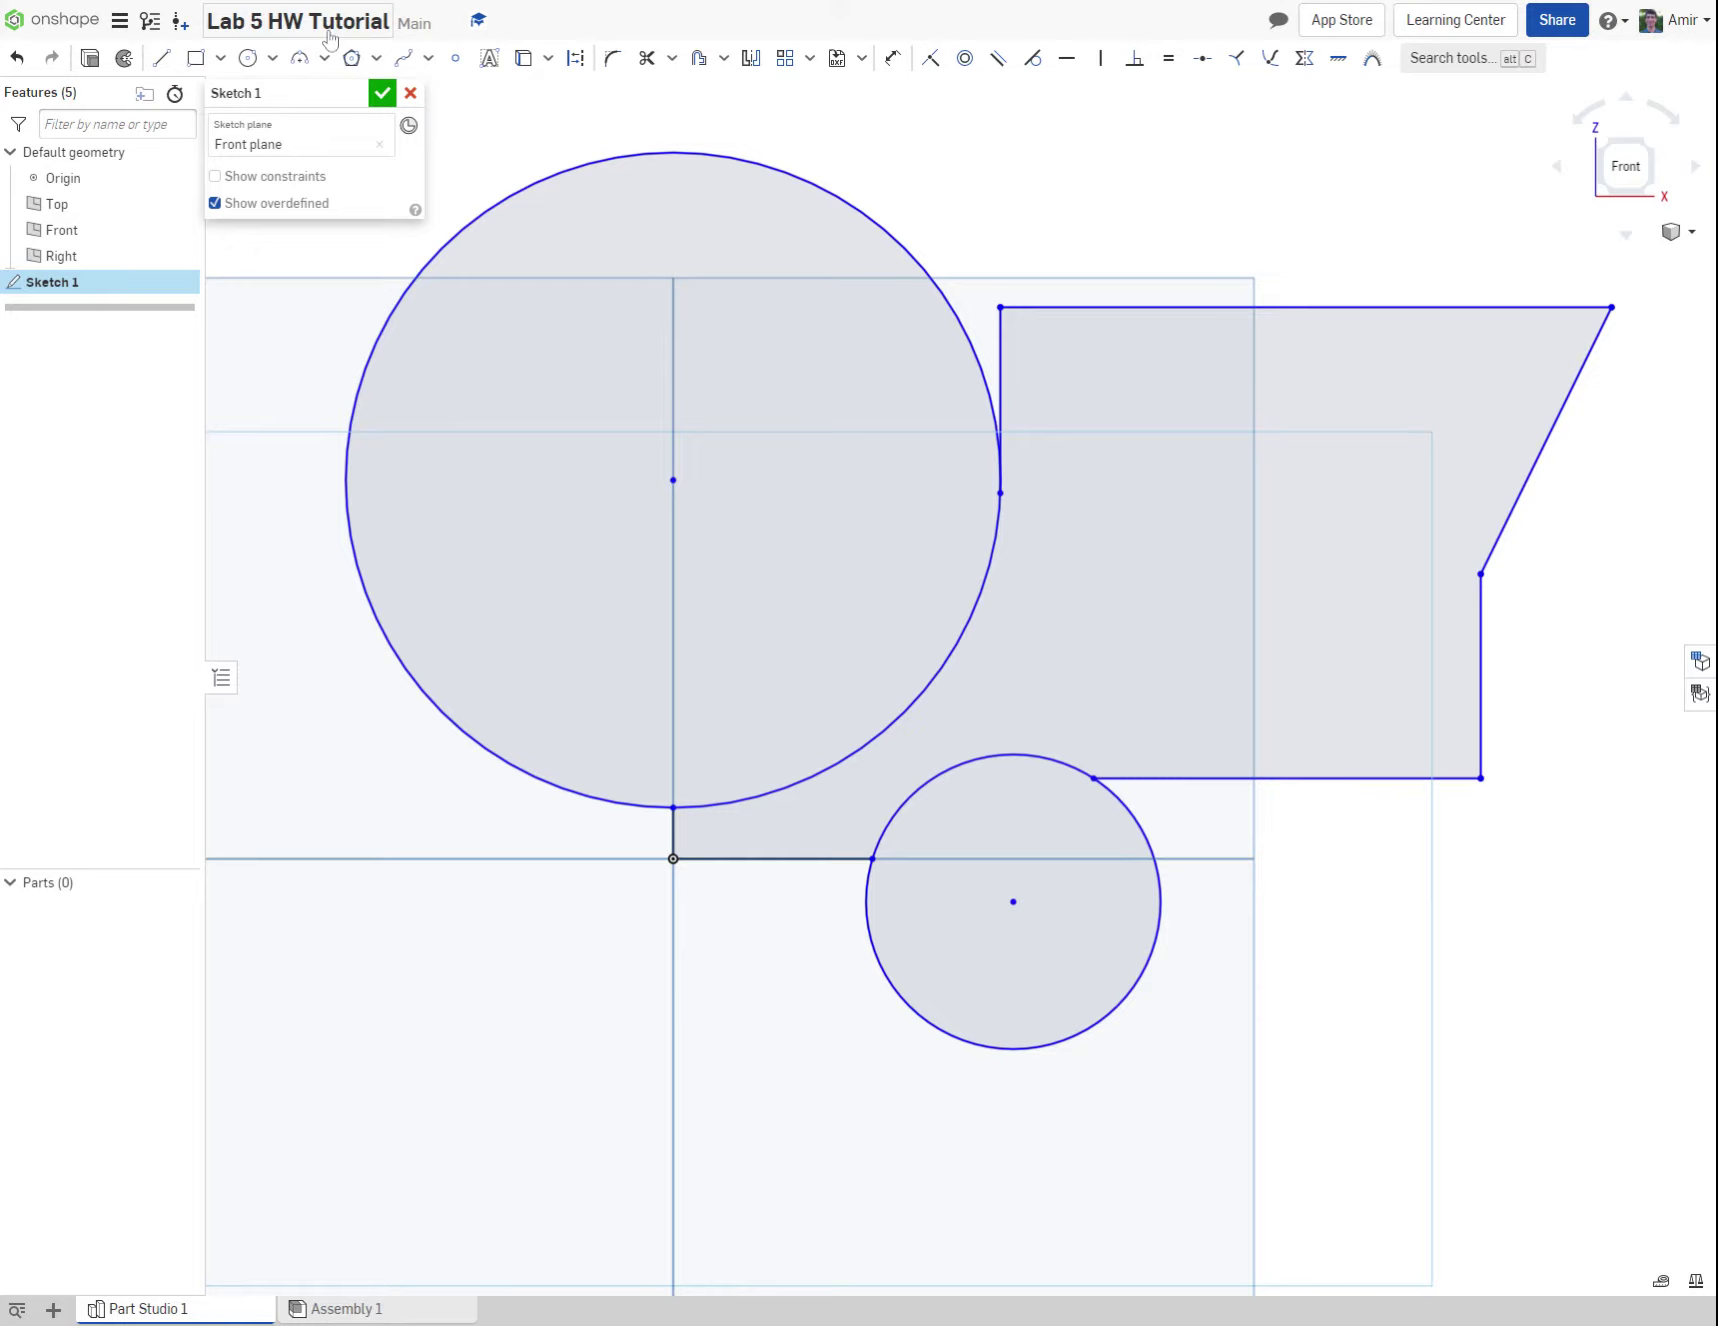
Step: Trim away the big circle's outer arc and the small circle's lower arc
left_click(647, 57)
left_click(703, 152)
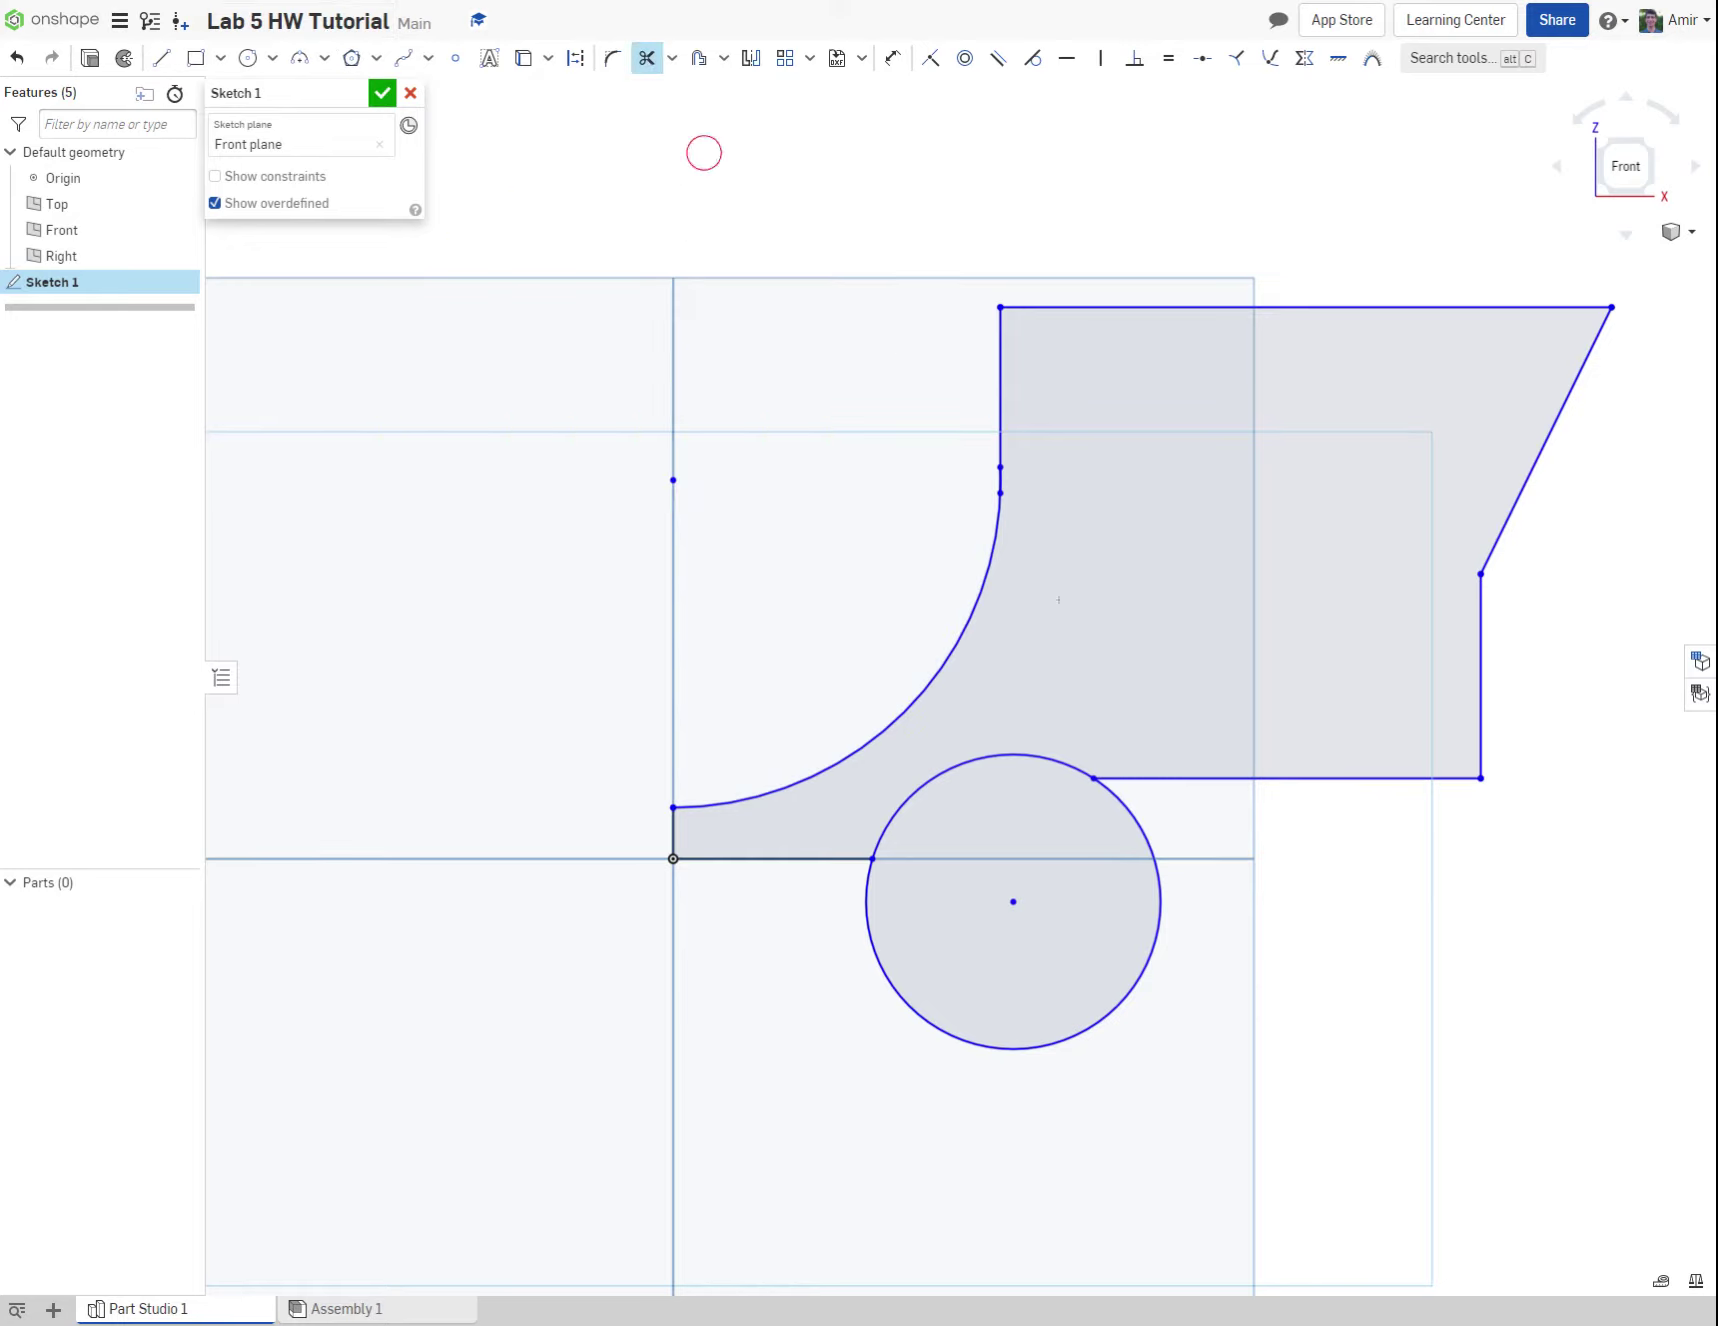
left_click(1157, 891)
key("Escape")
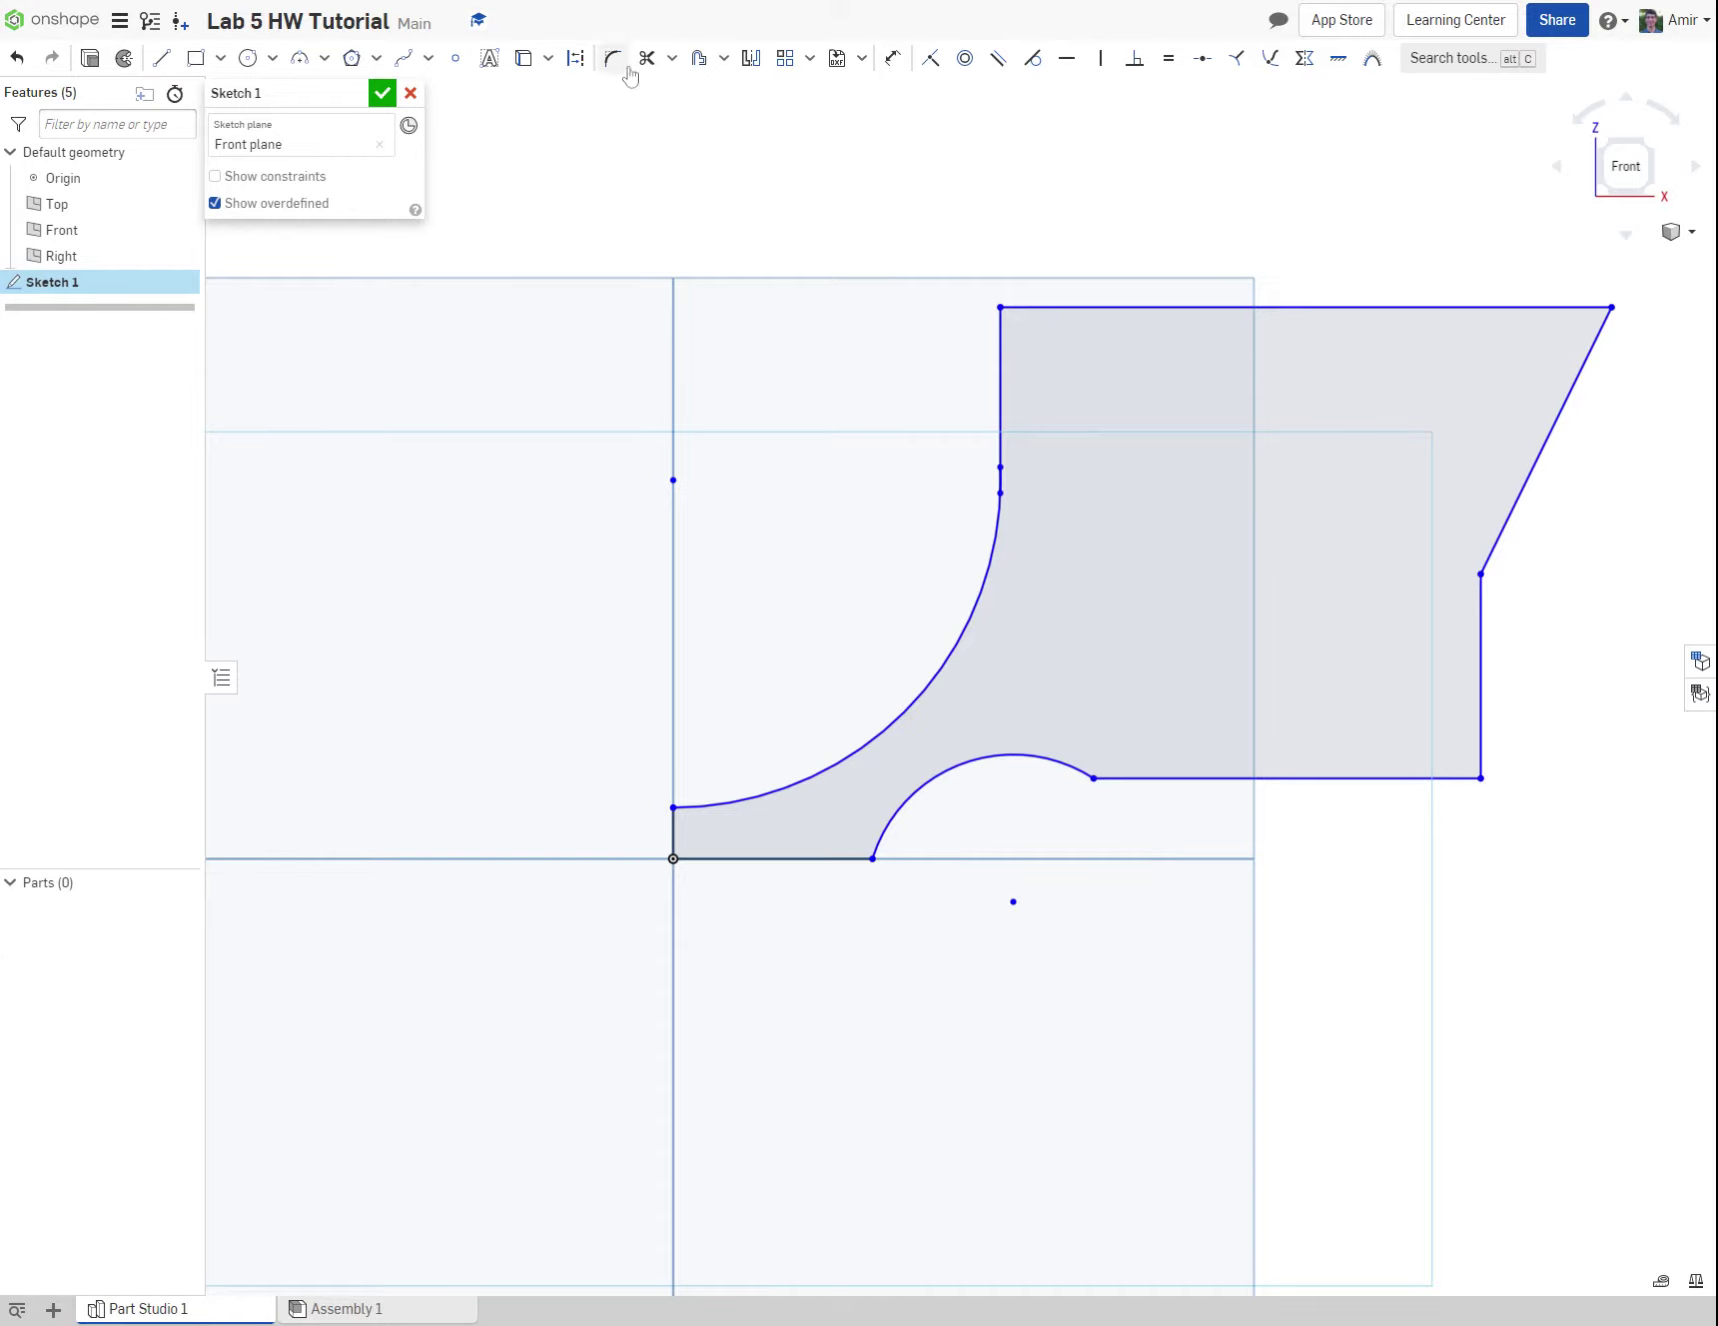
left_click(892, 61)
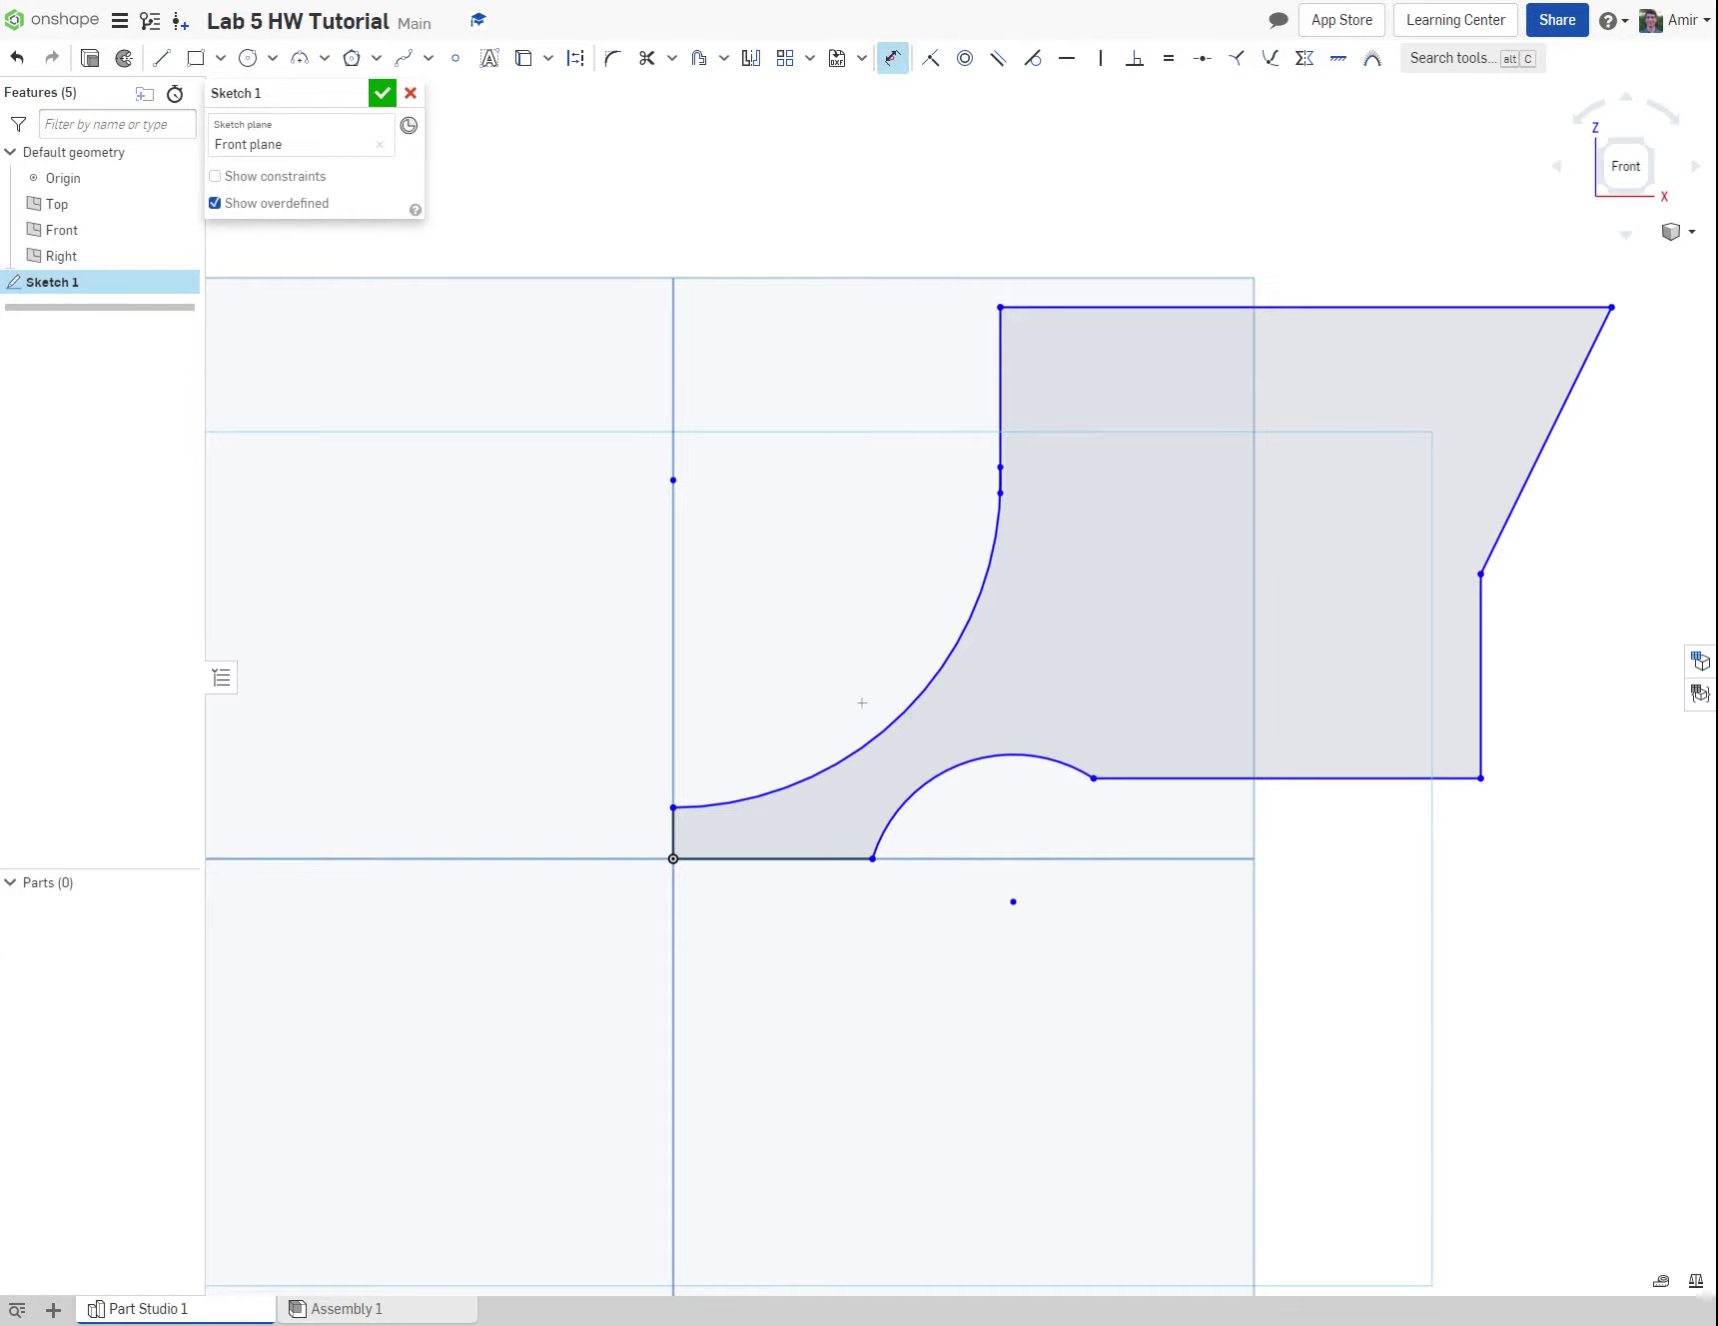
Step: Set the bottom line to 0.5 and make the lower arc tangent to it
left_click(779, 859)
left_click(772, 902)
type("0.5")
key("Return")
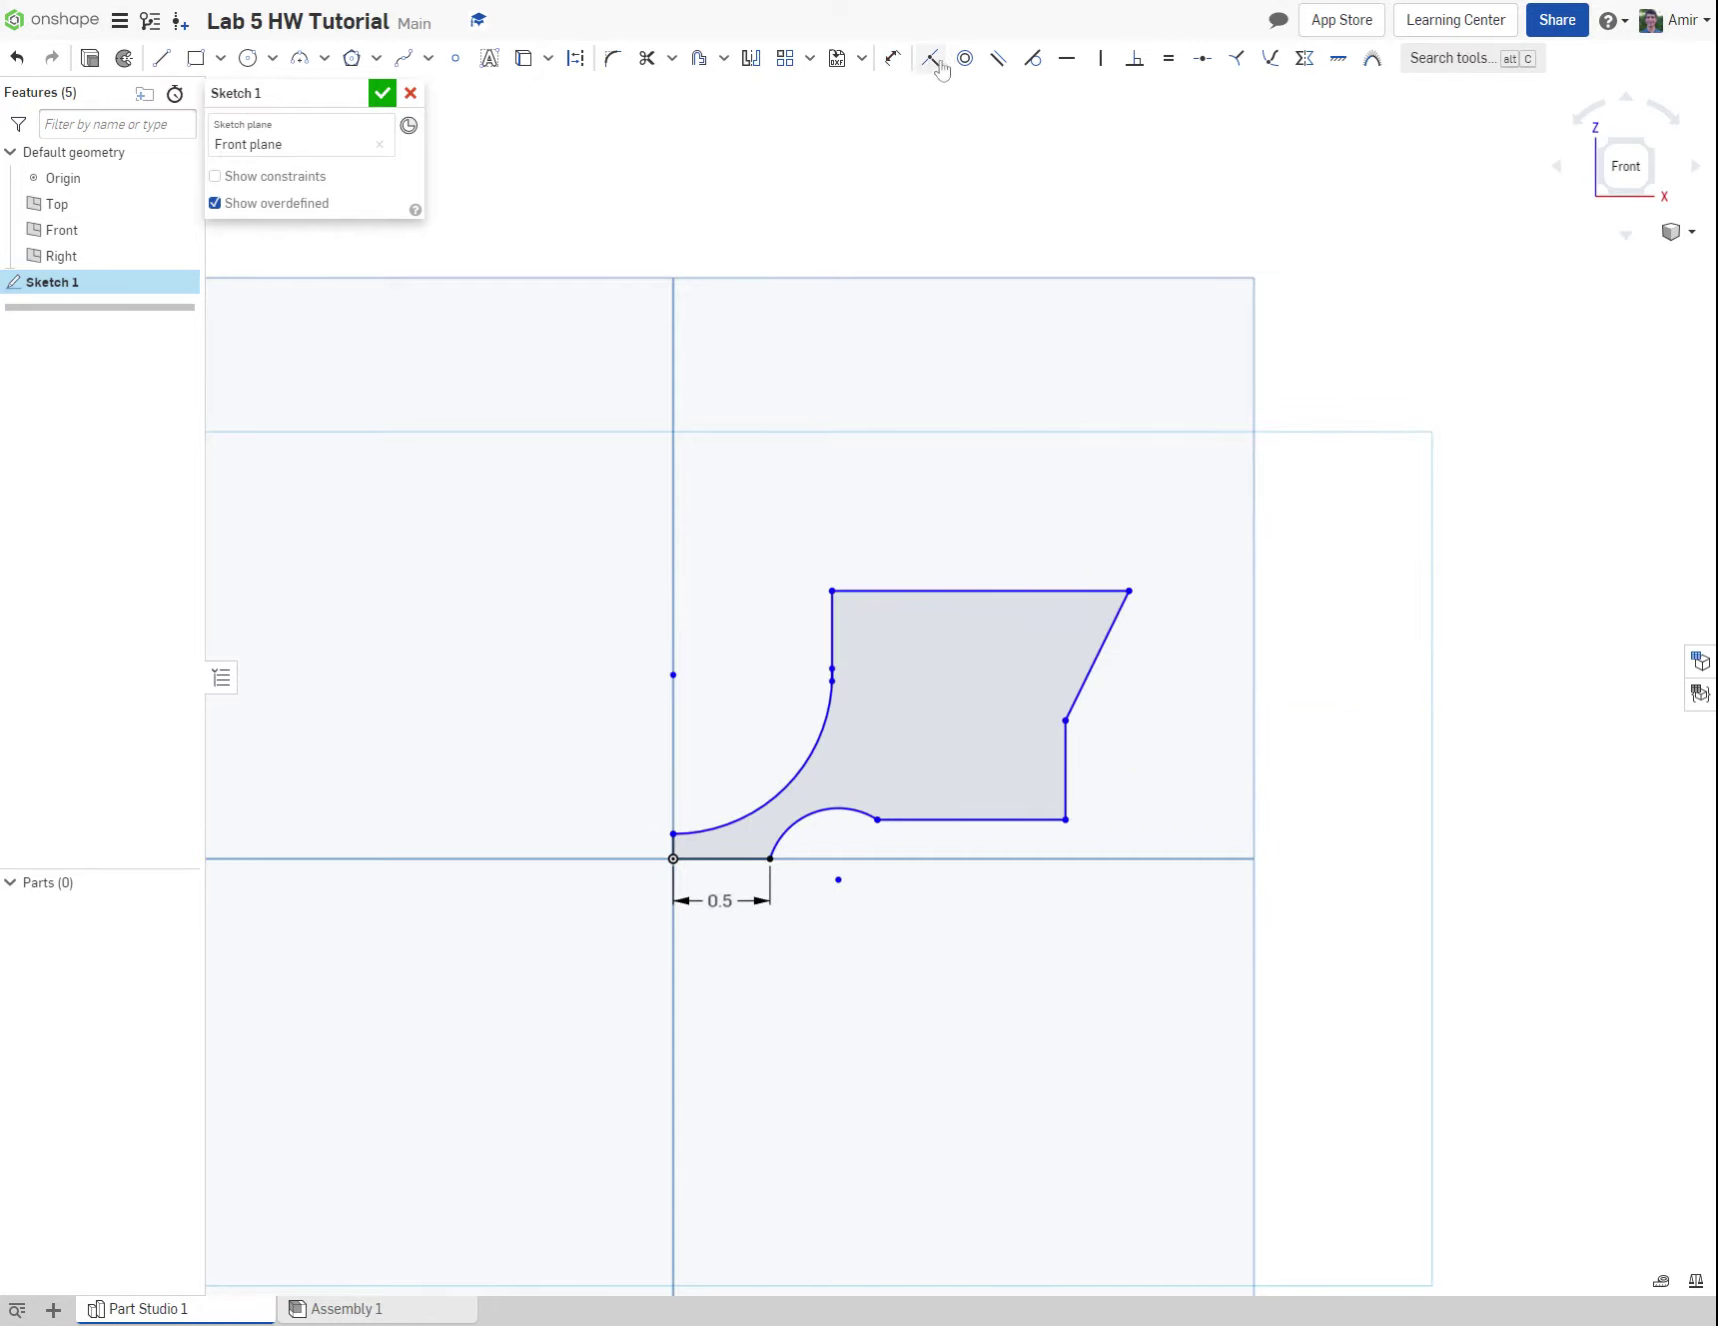
left_click(1031, 59)
left_click(860, 812)
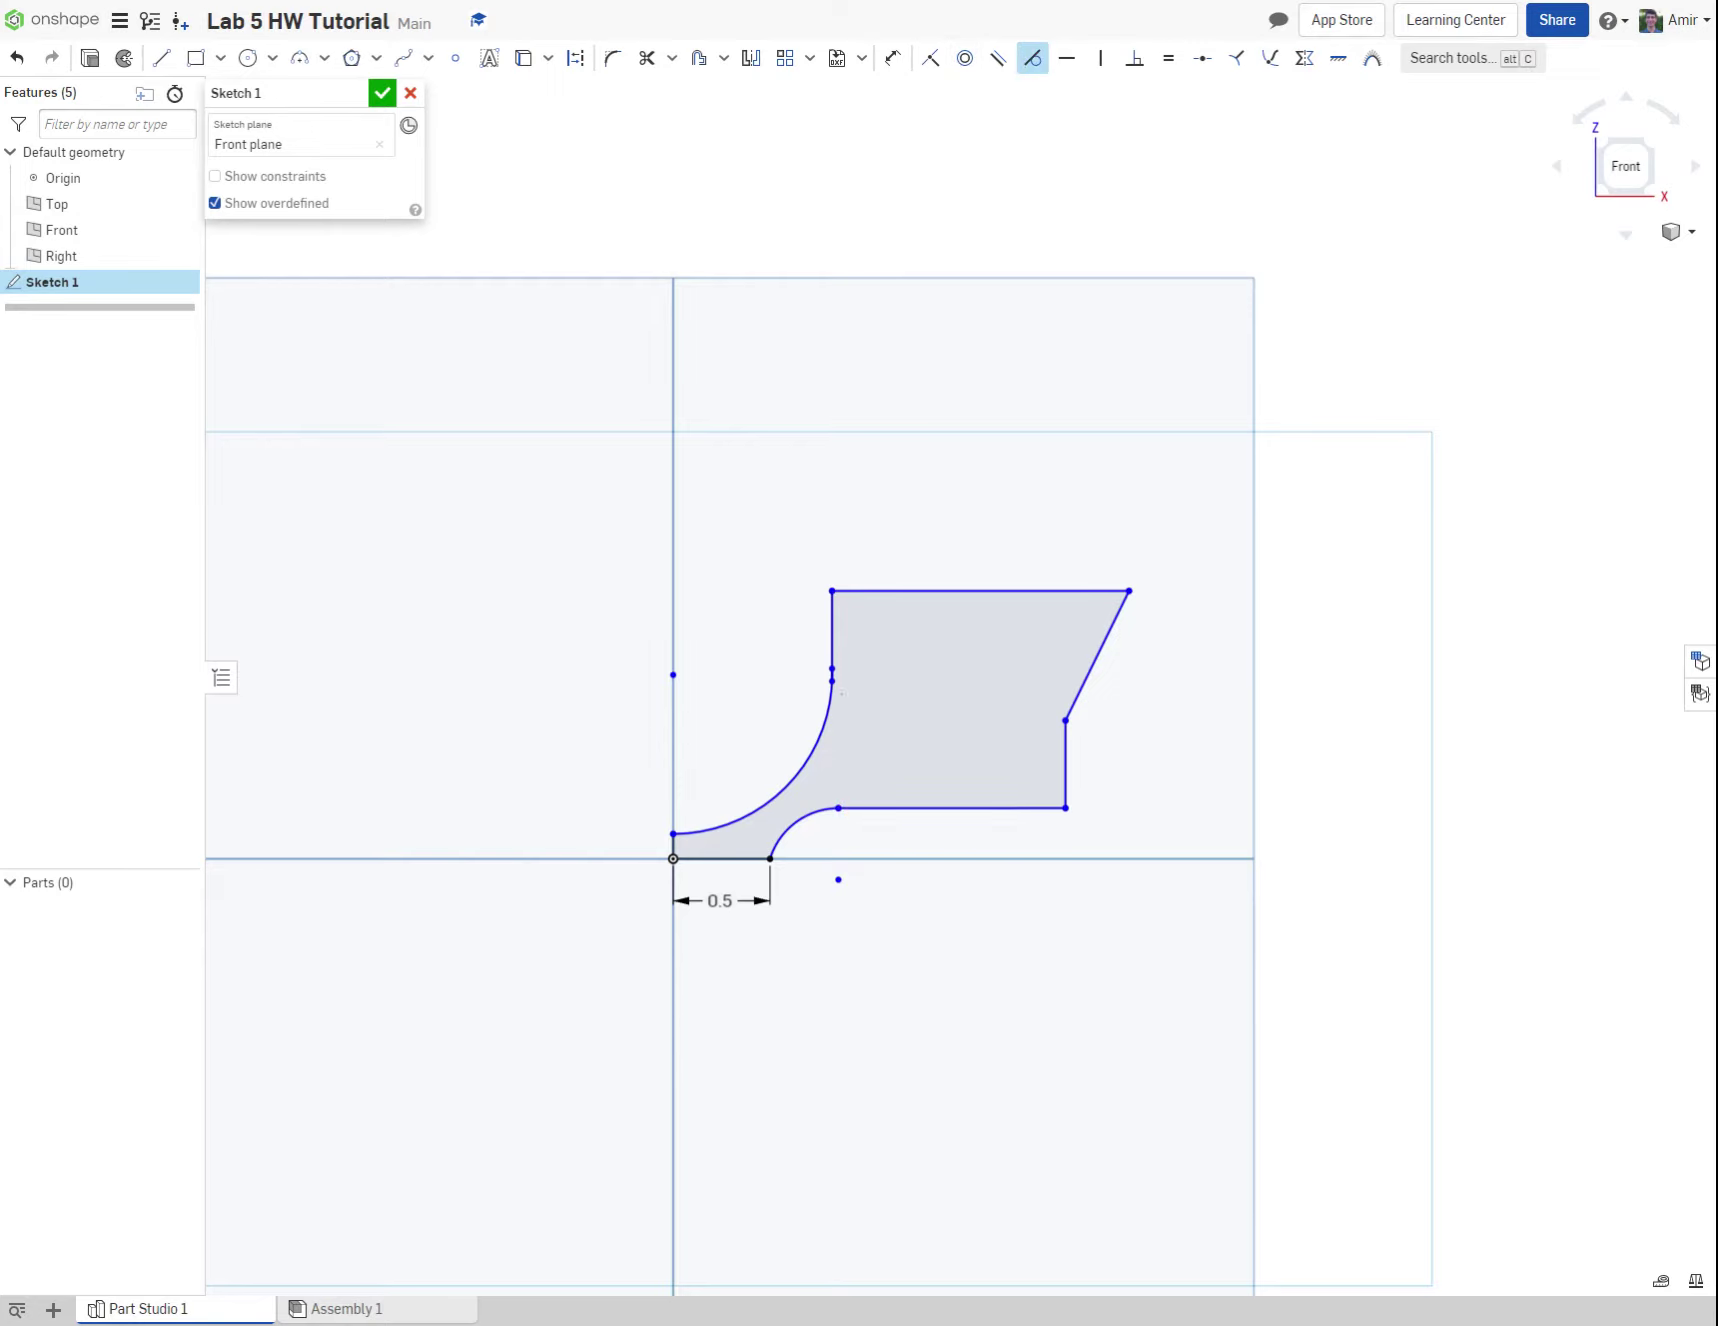
key("Escape")
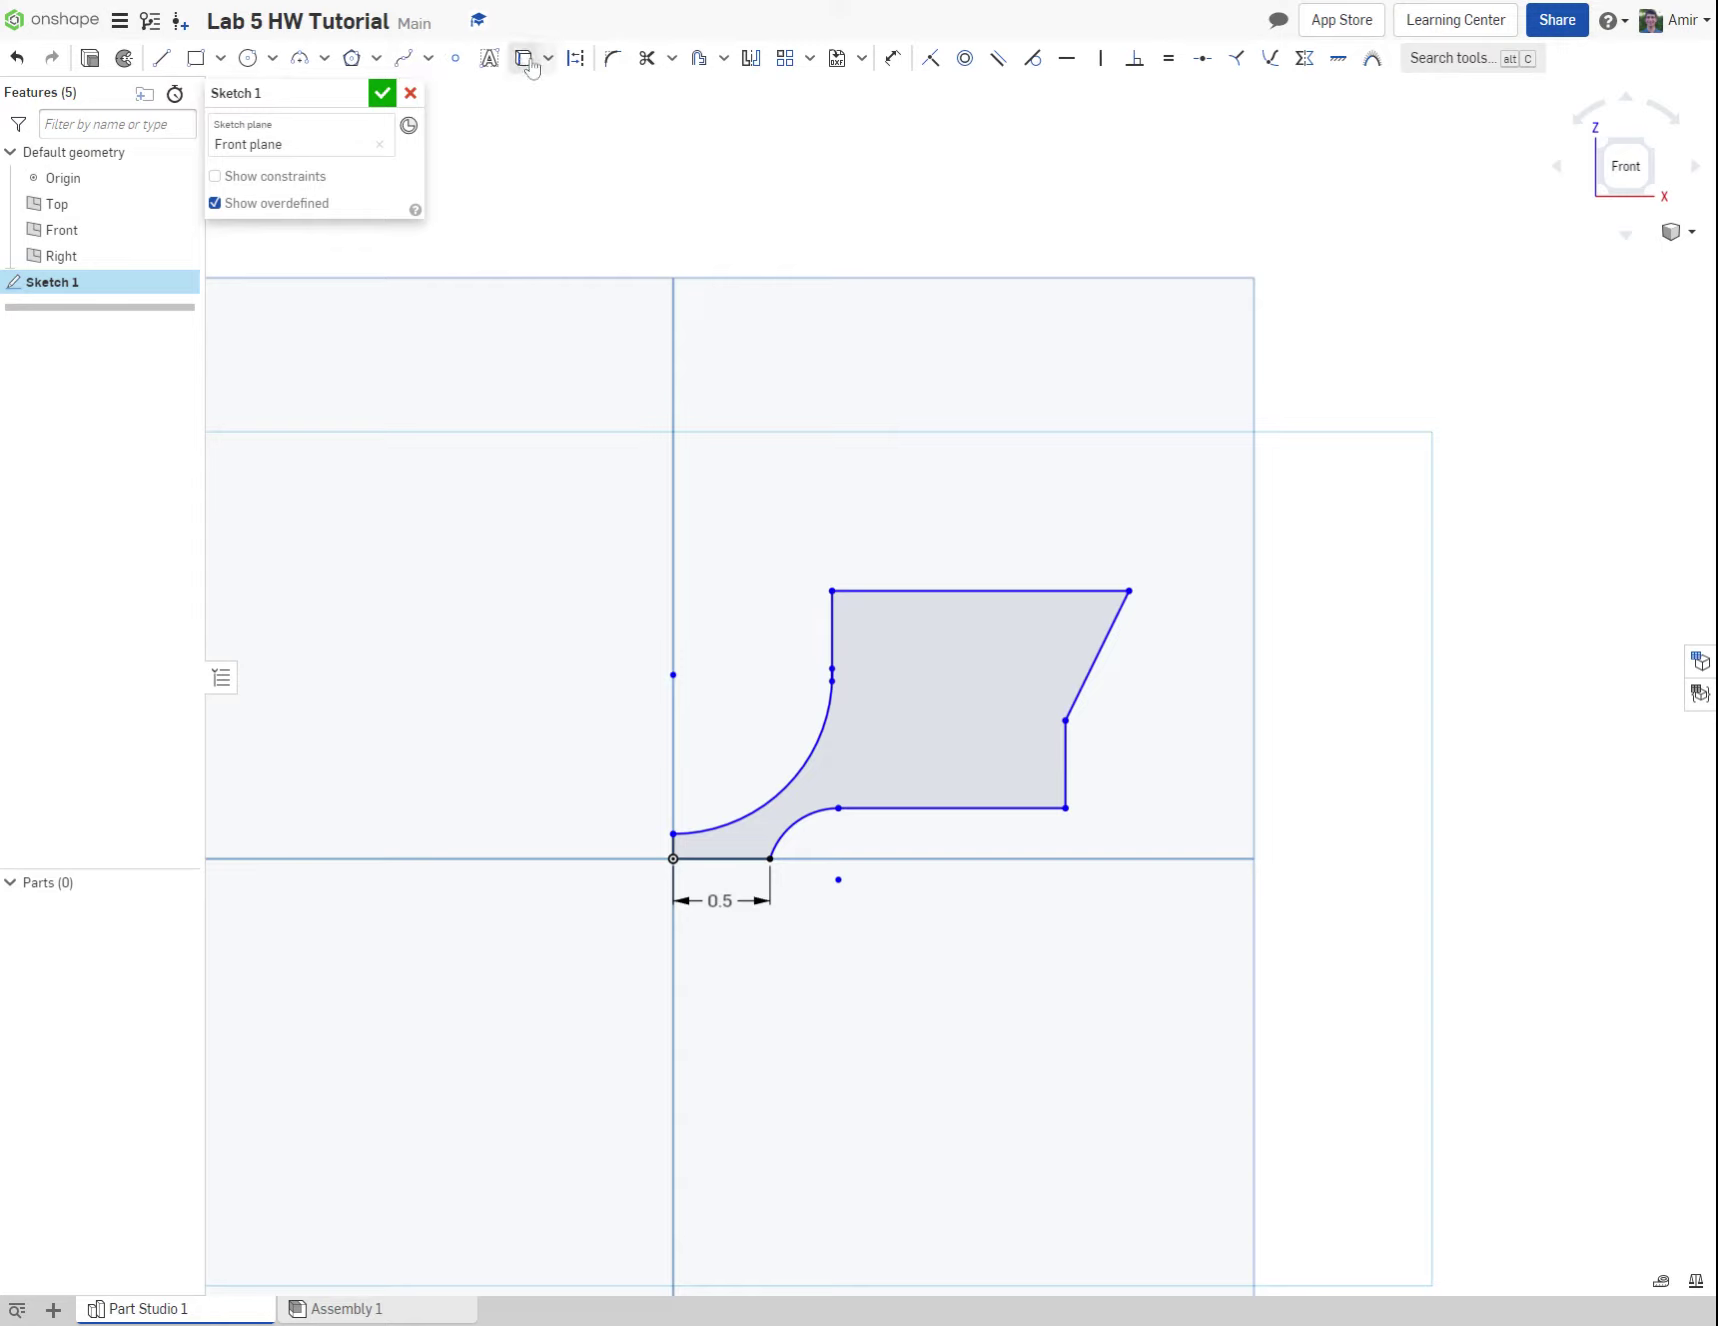
Step: Give the small lower arc a 0.5 radius
left_click(902, 70)
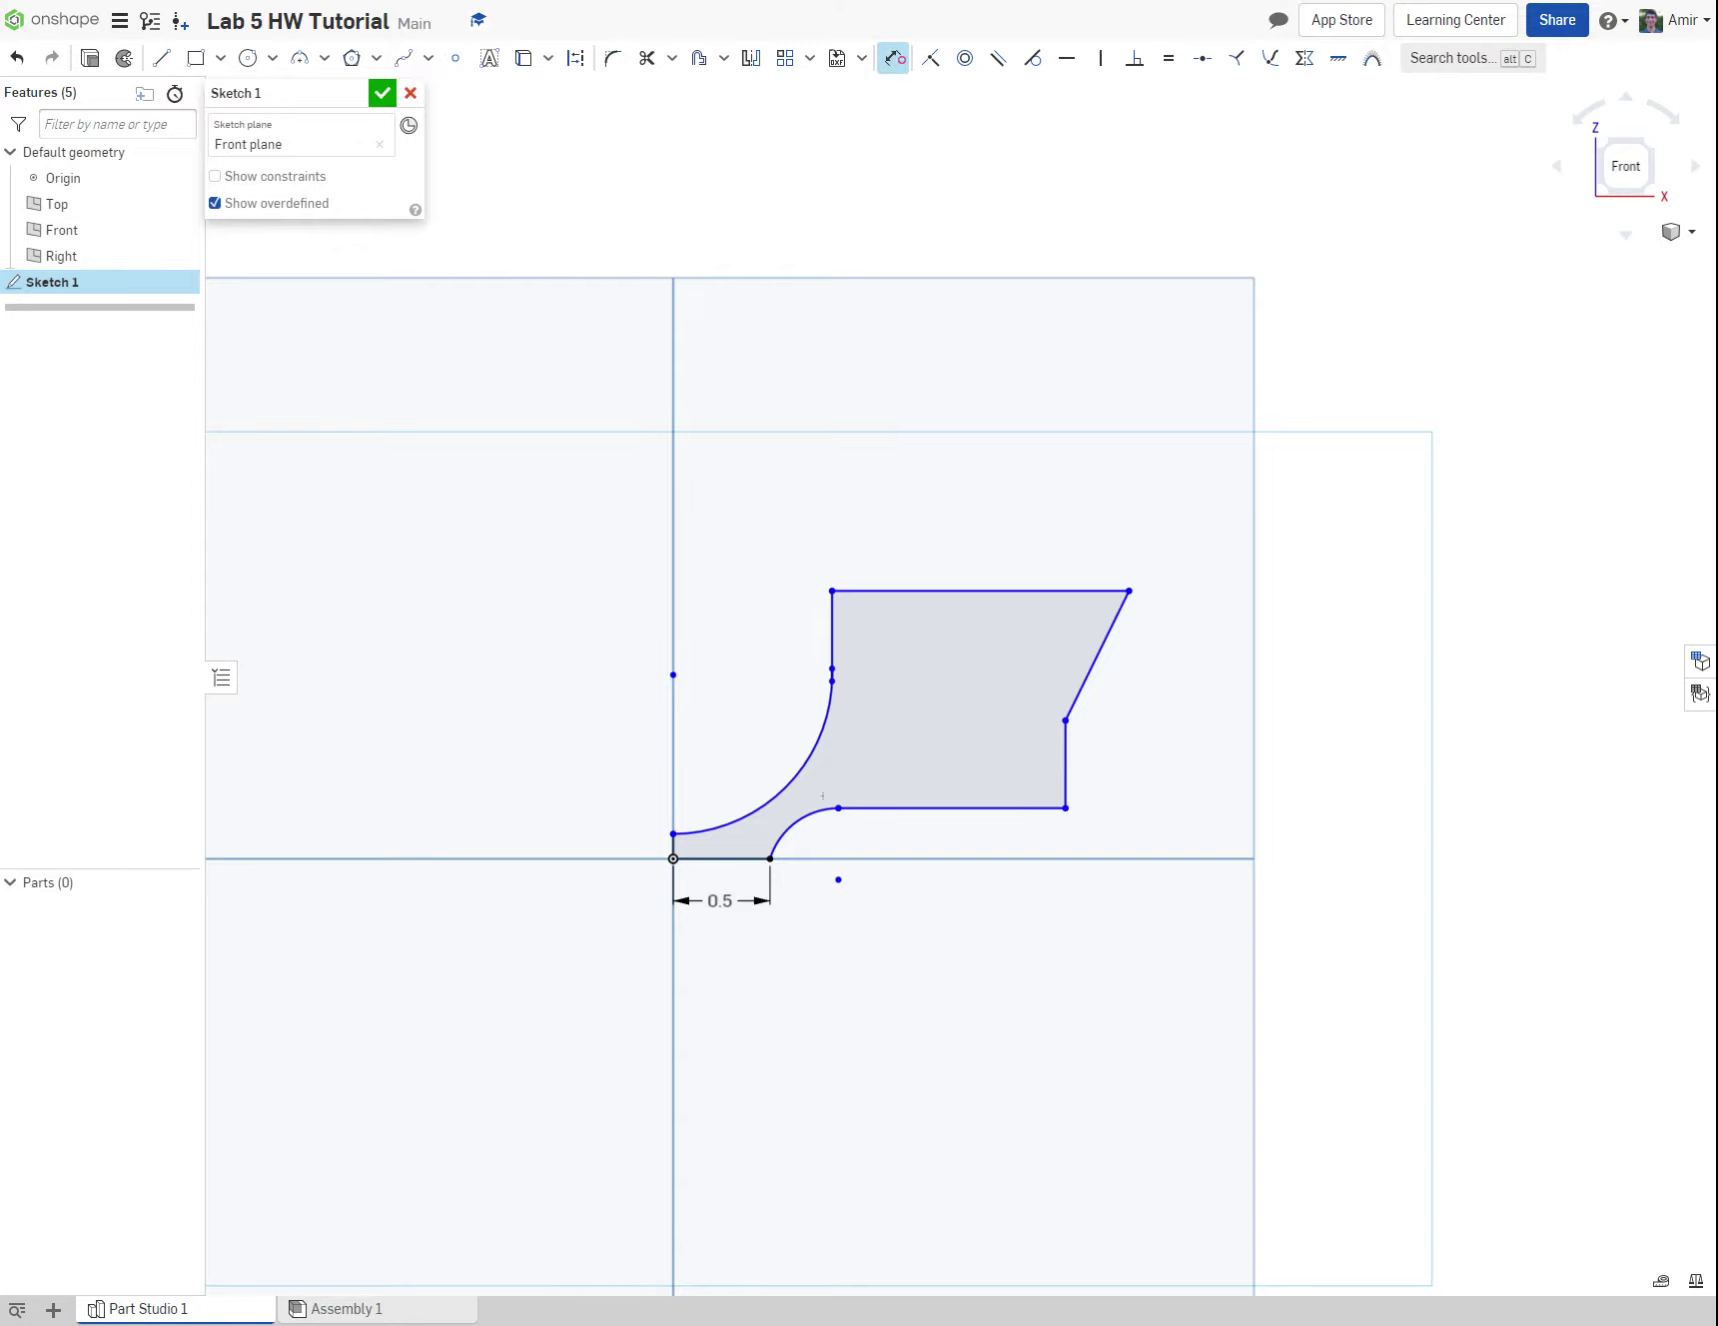
left_click(804, 824)
left_click(969, 974)
type("0.5")
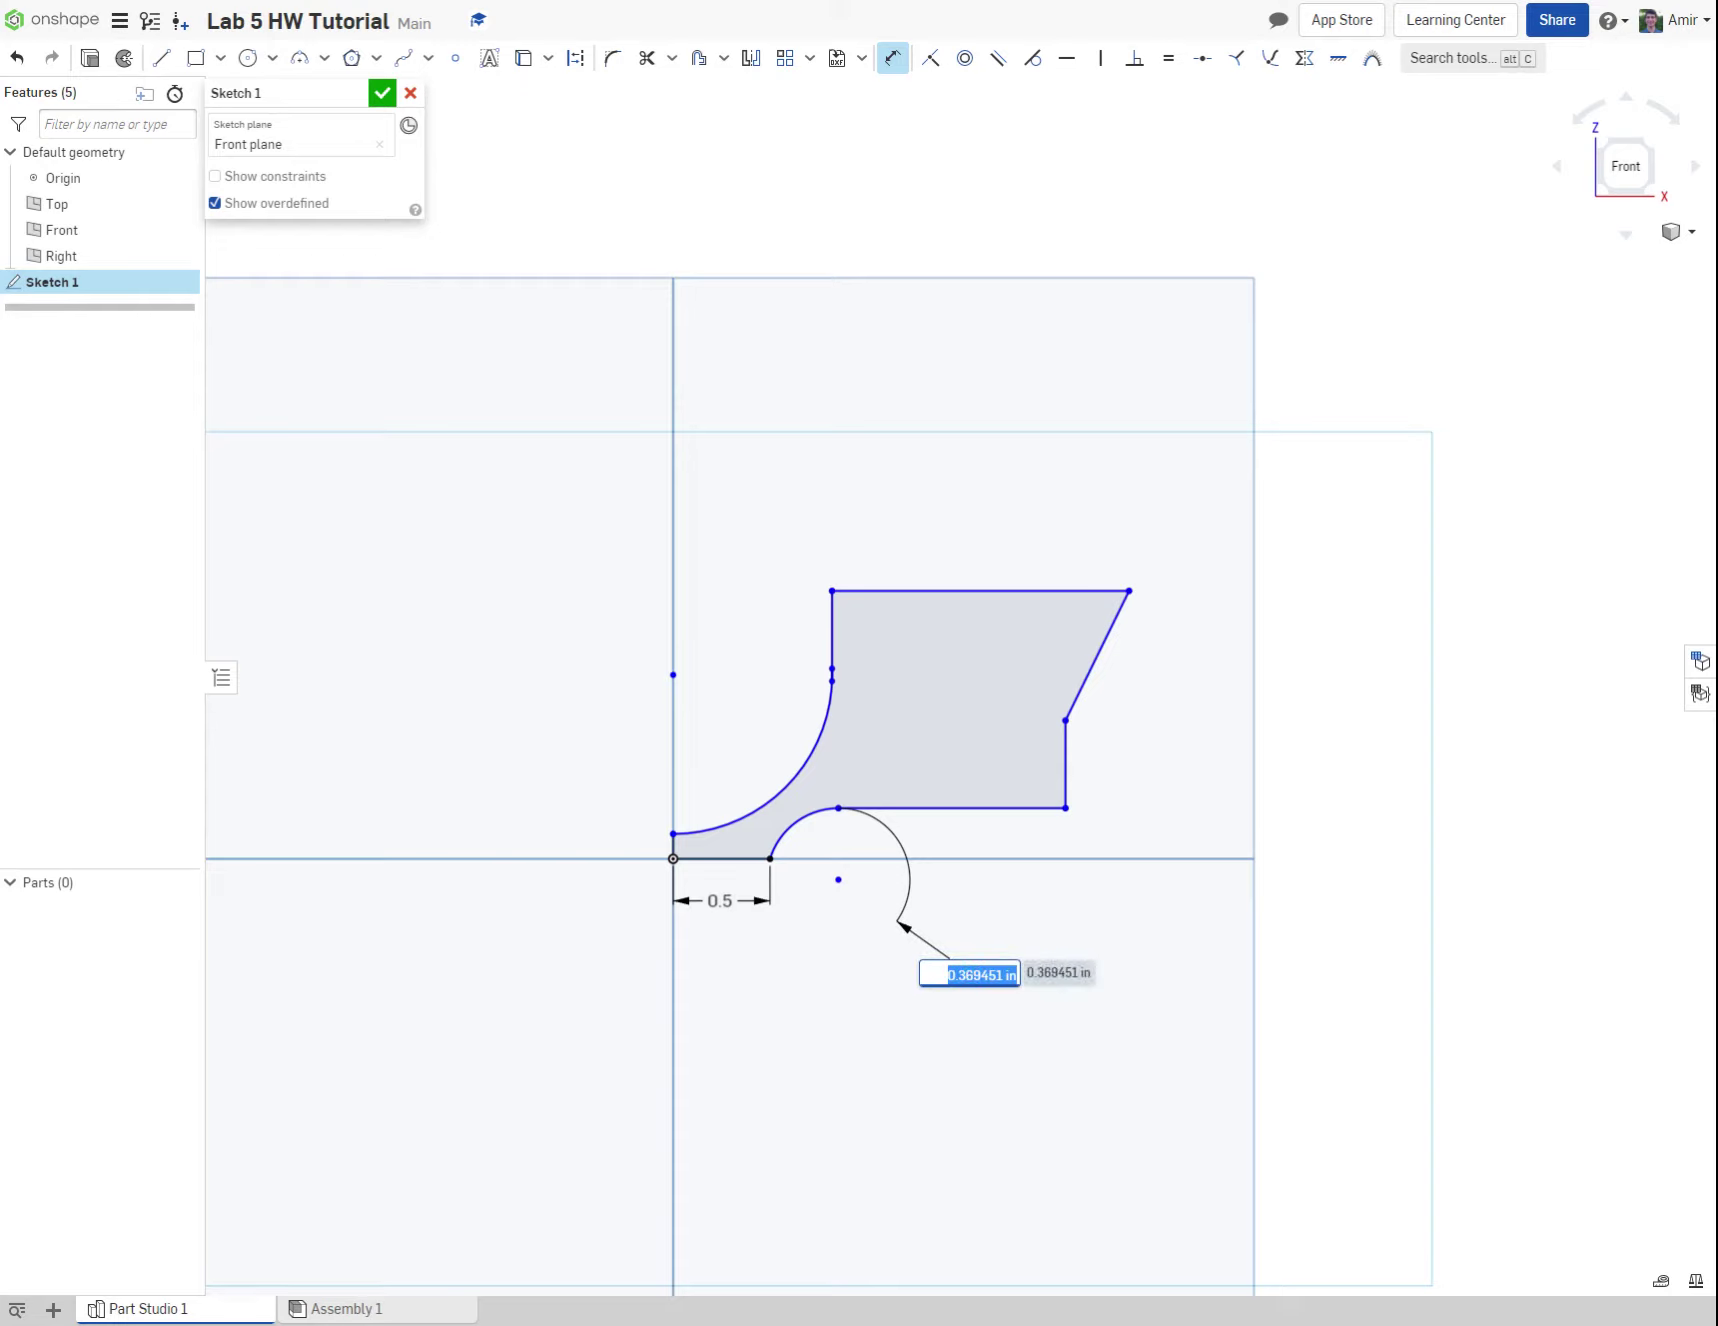
key("Return")
key("Escape")
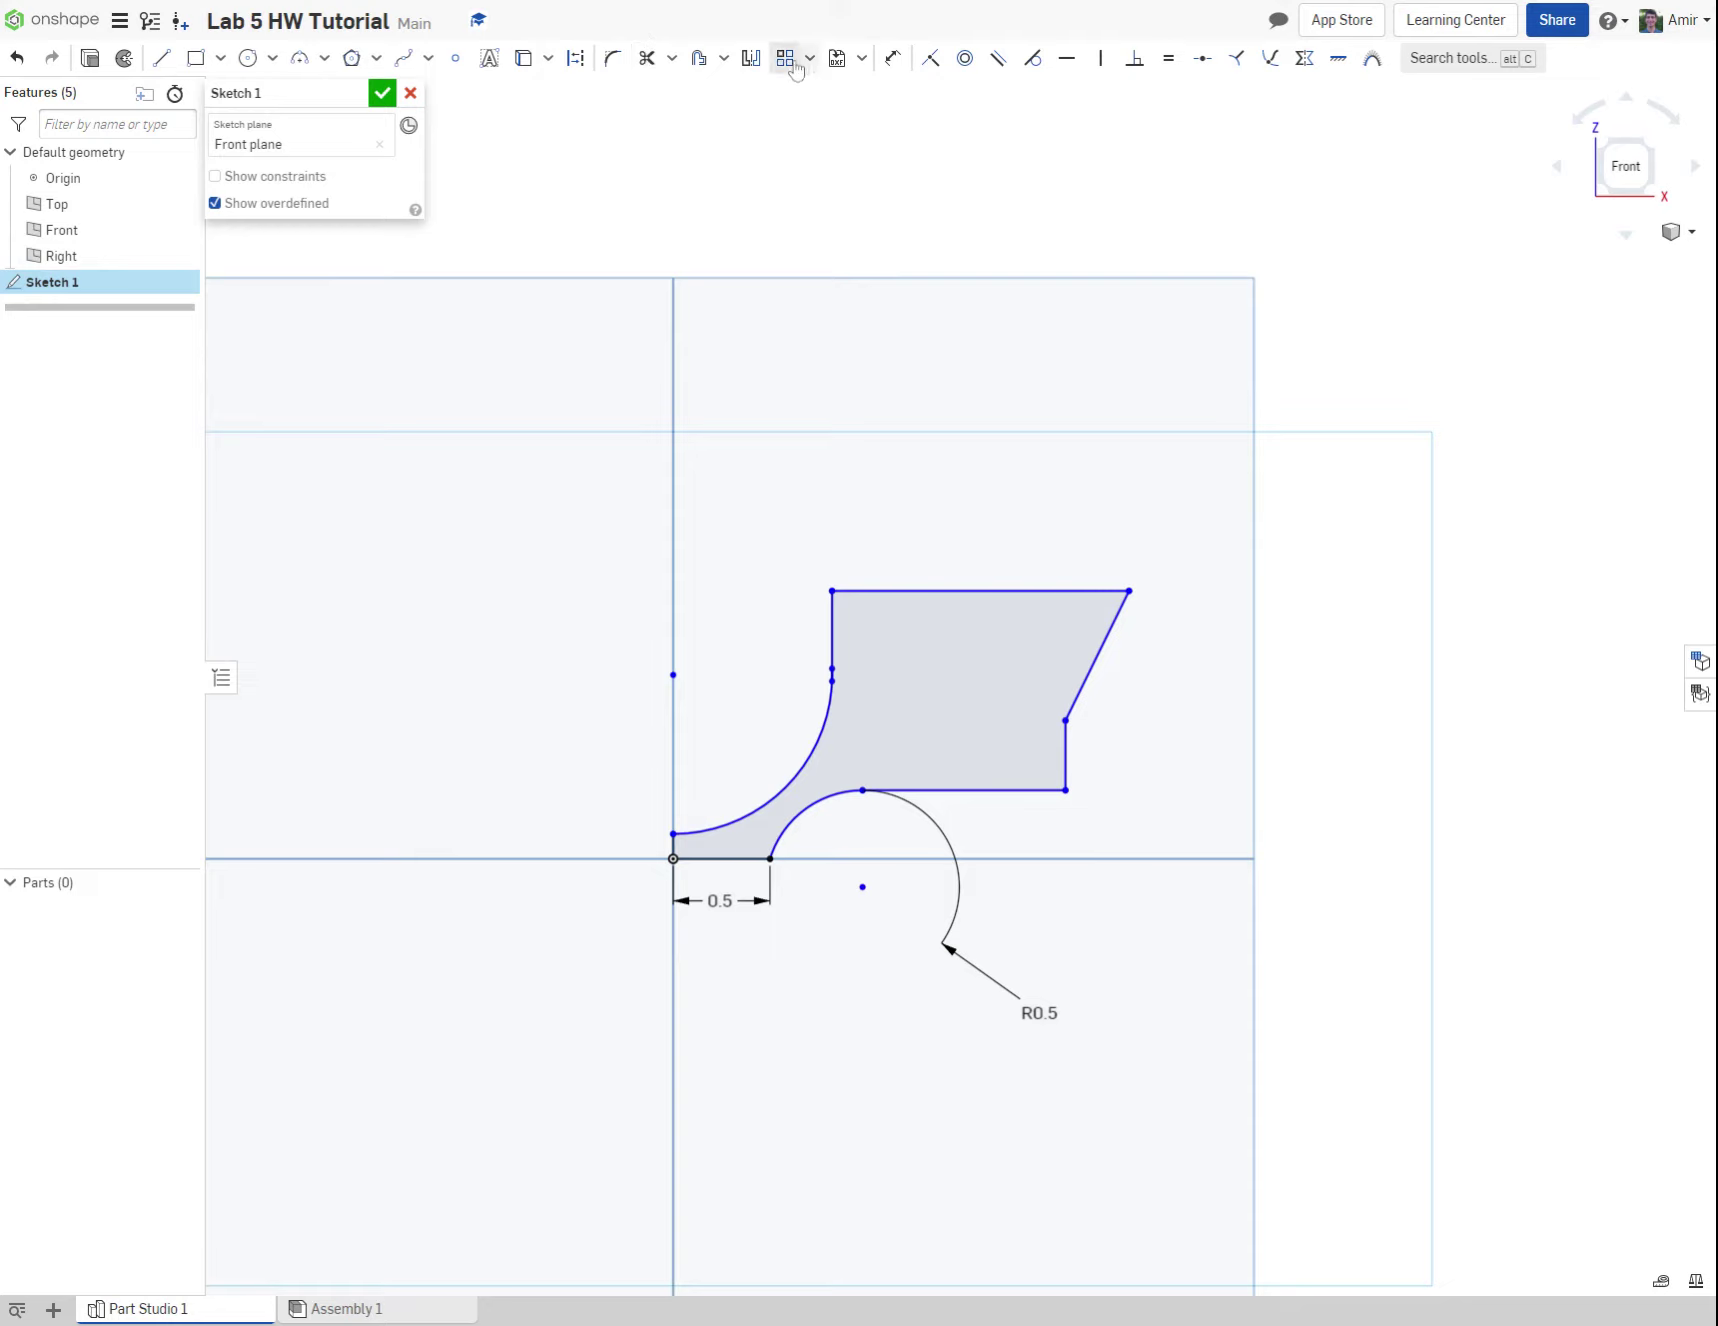
Step: Dimension the overall profile height from bottom line to top edge as 2.2
left_click(893, 57)
left_click(870, 591)
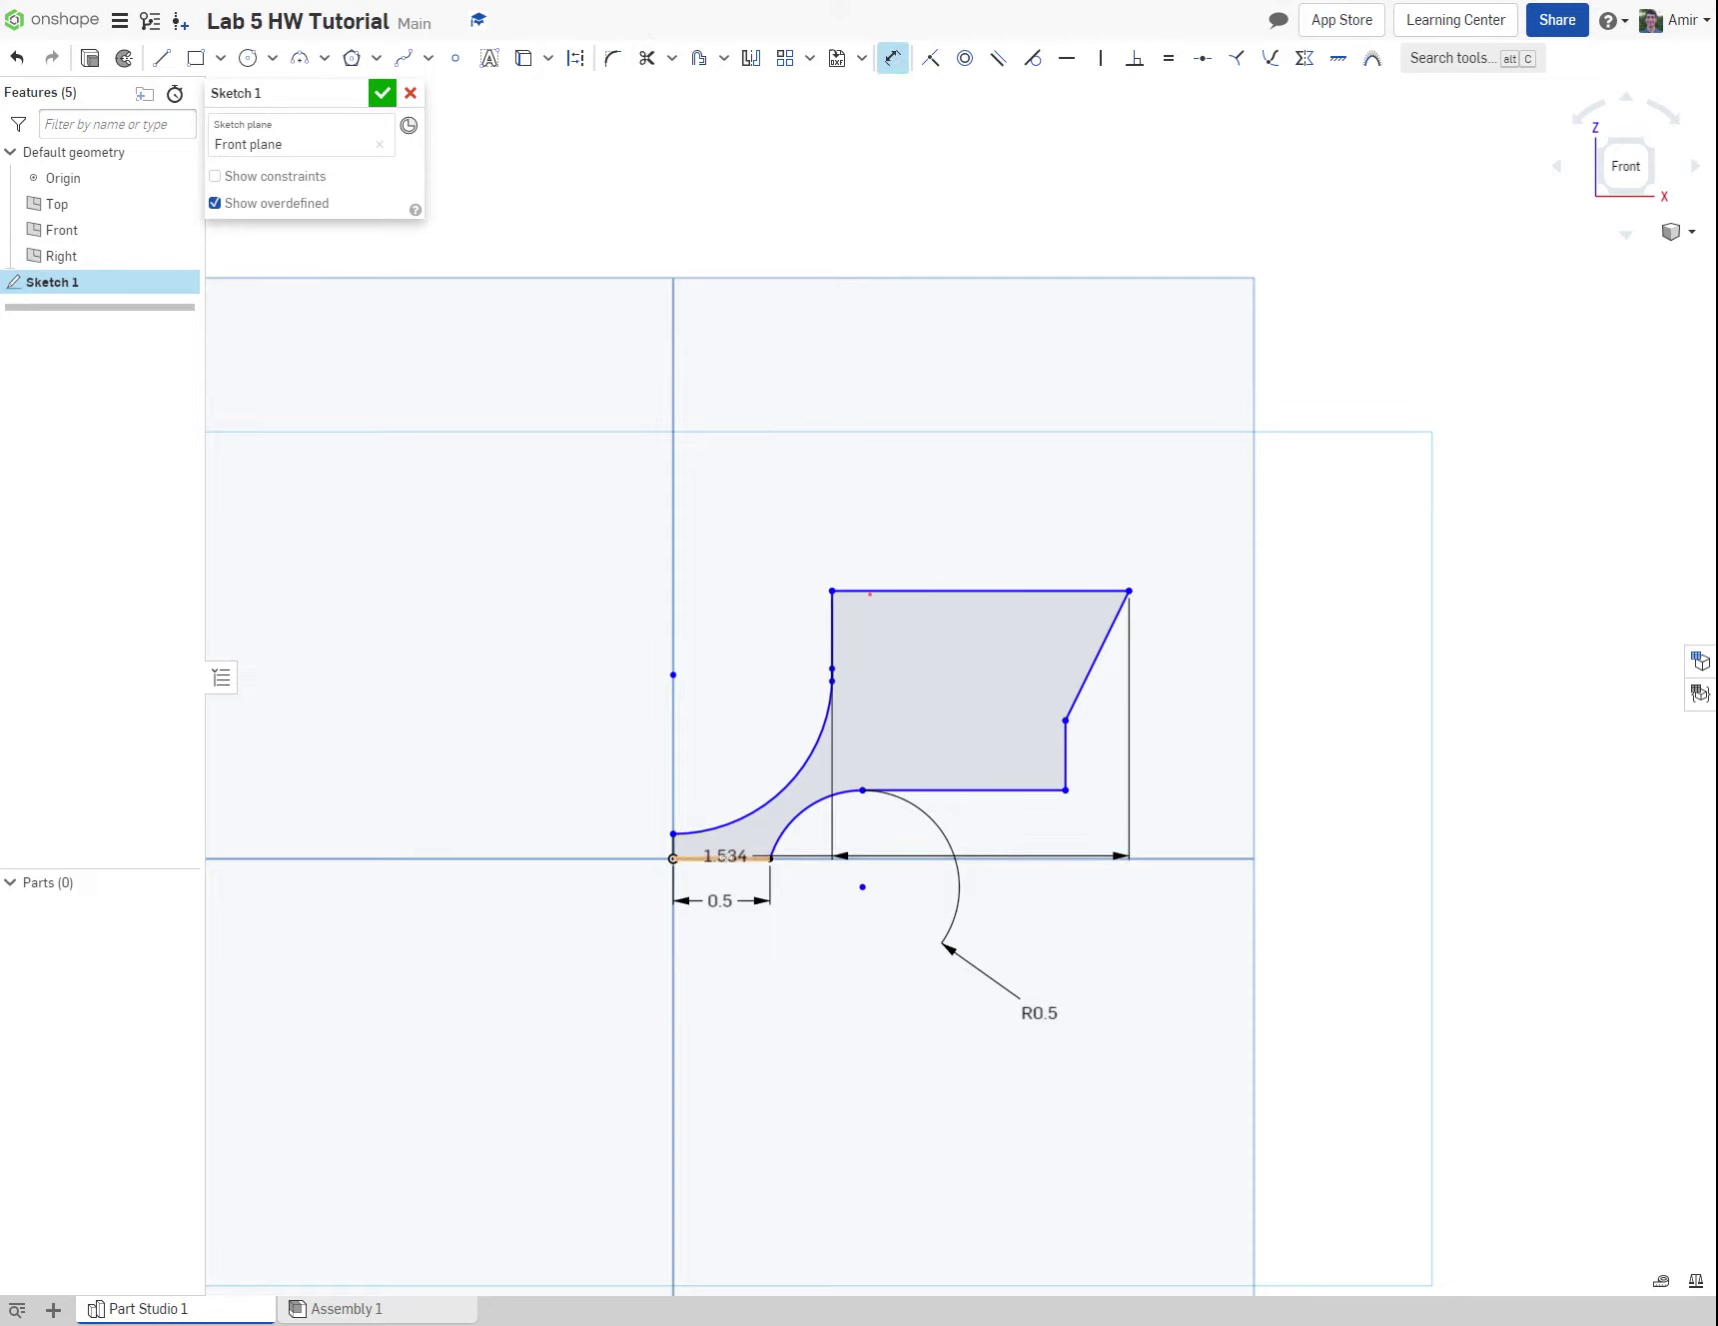
left_click(724, 859)
left_click(486, 730)
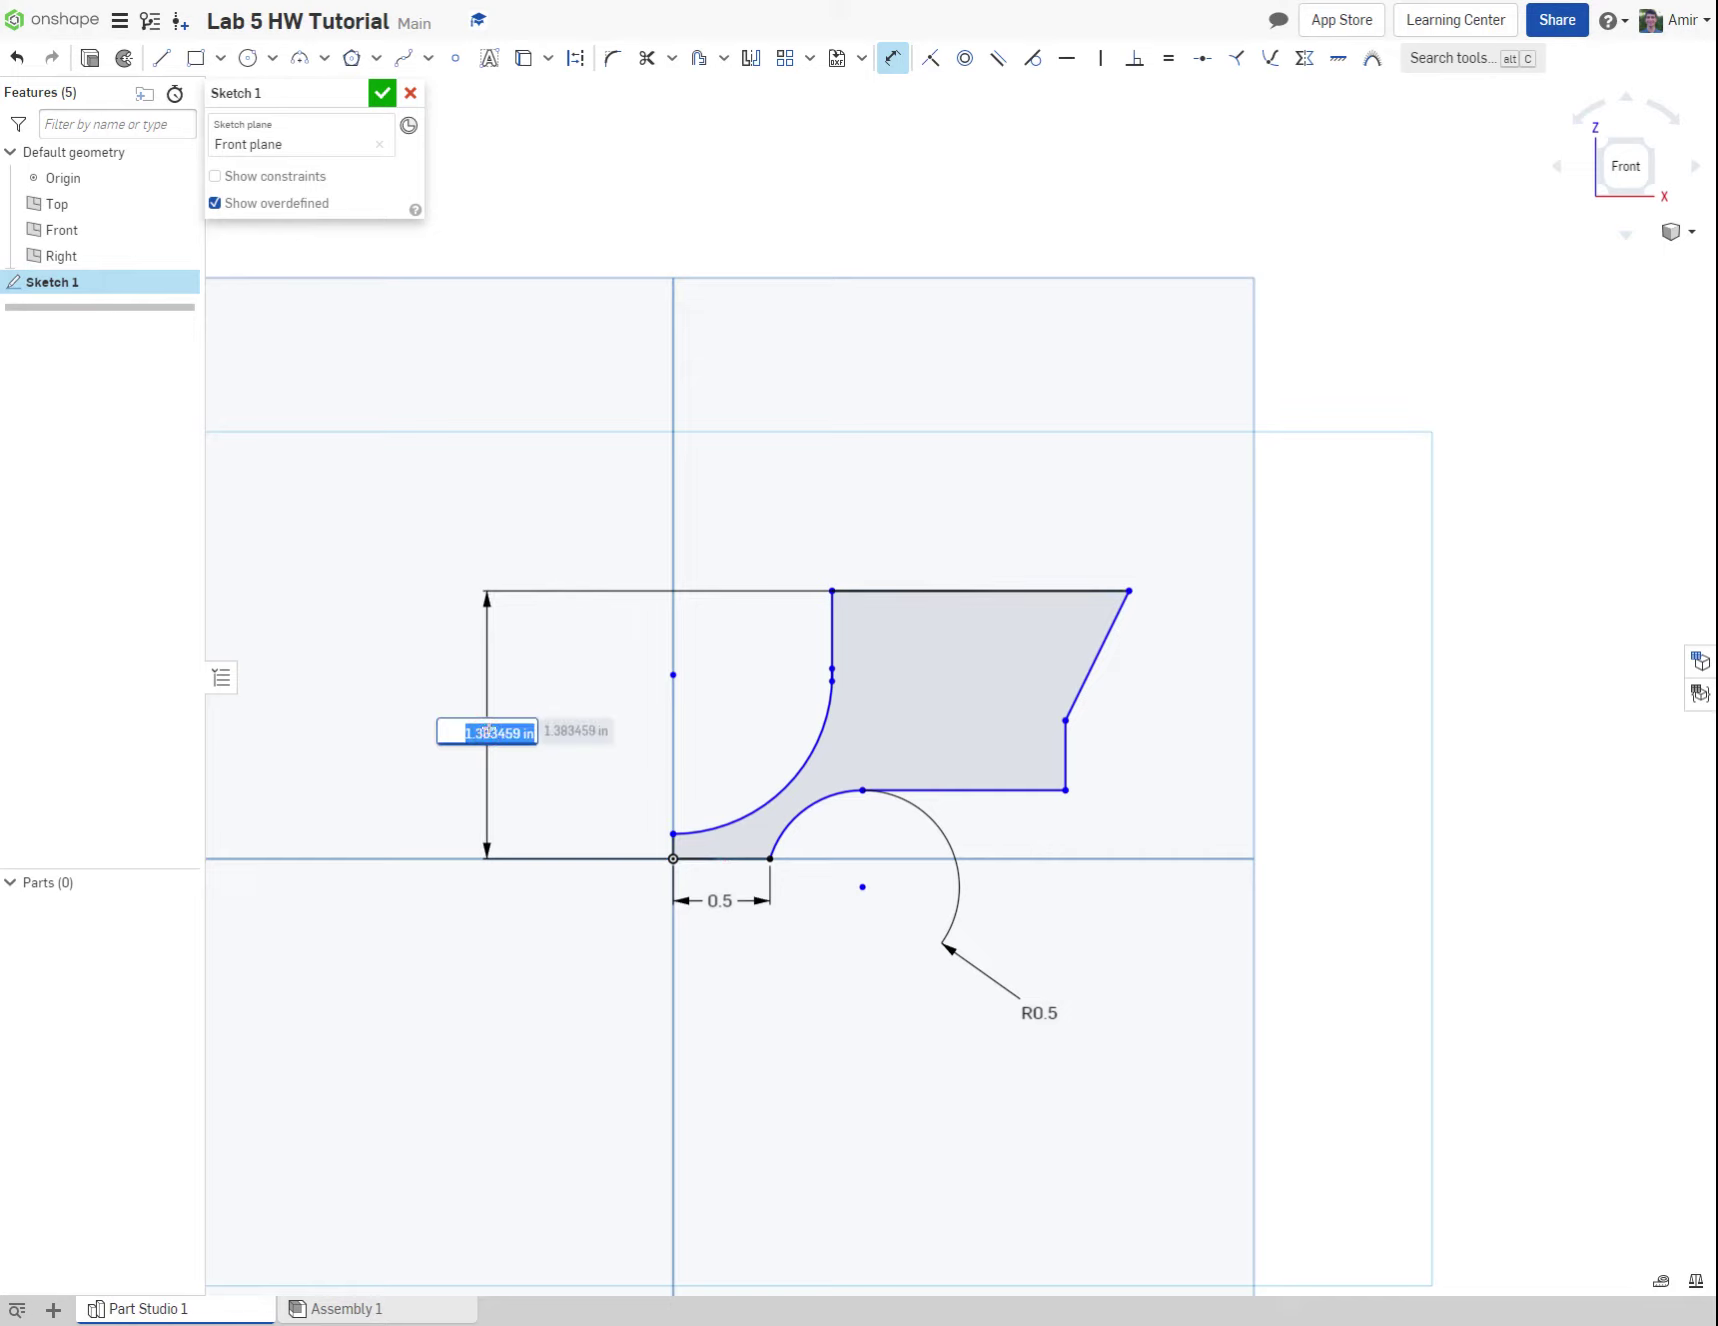
type("2.2")
key("Return")
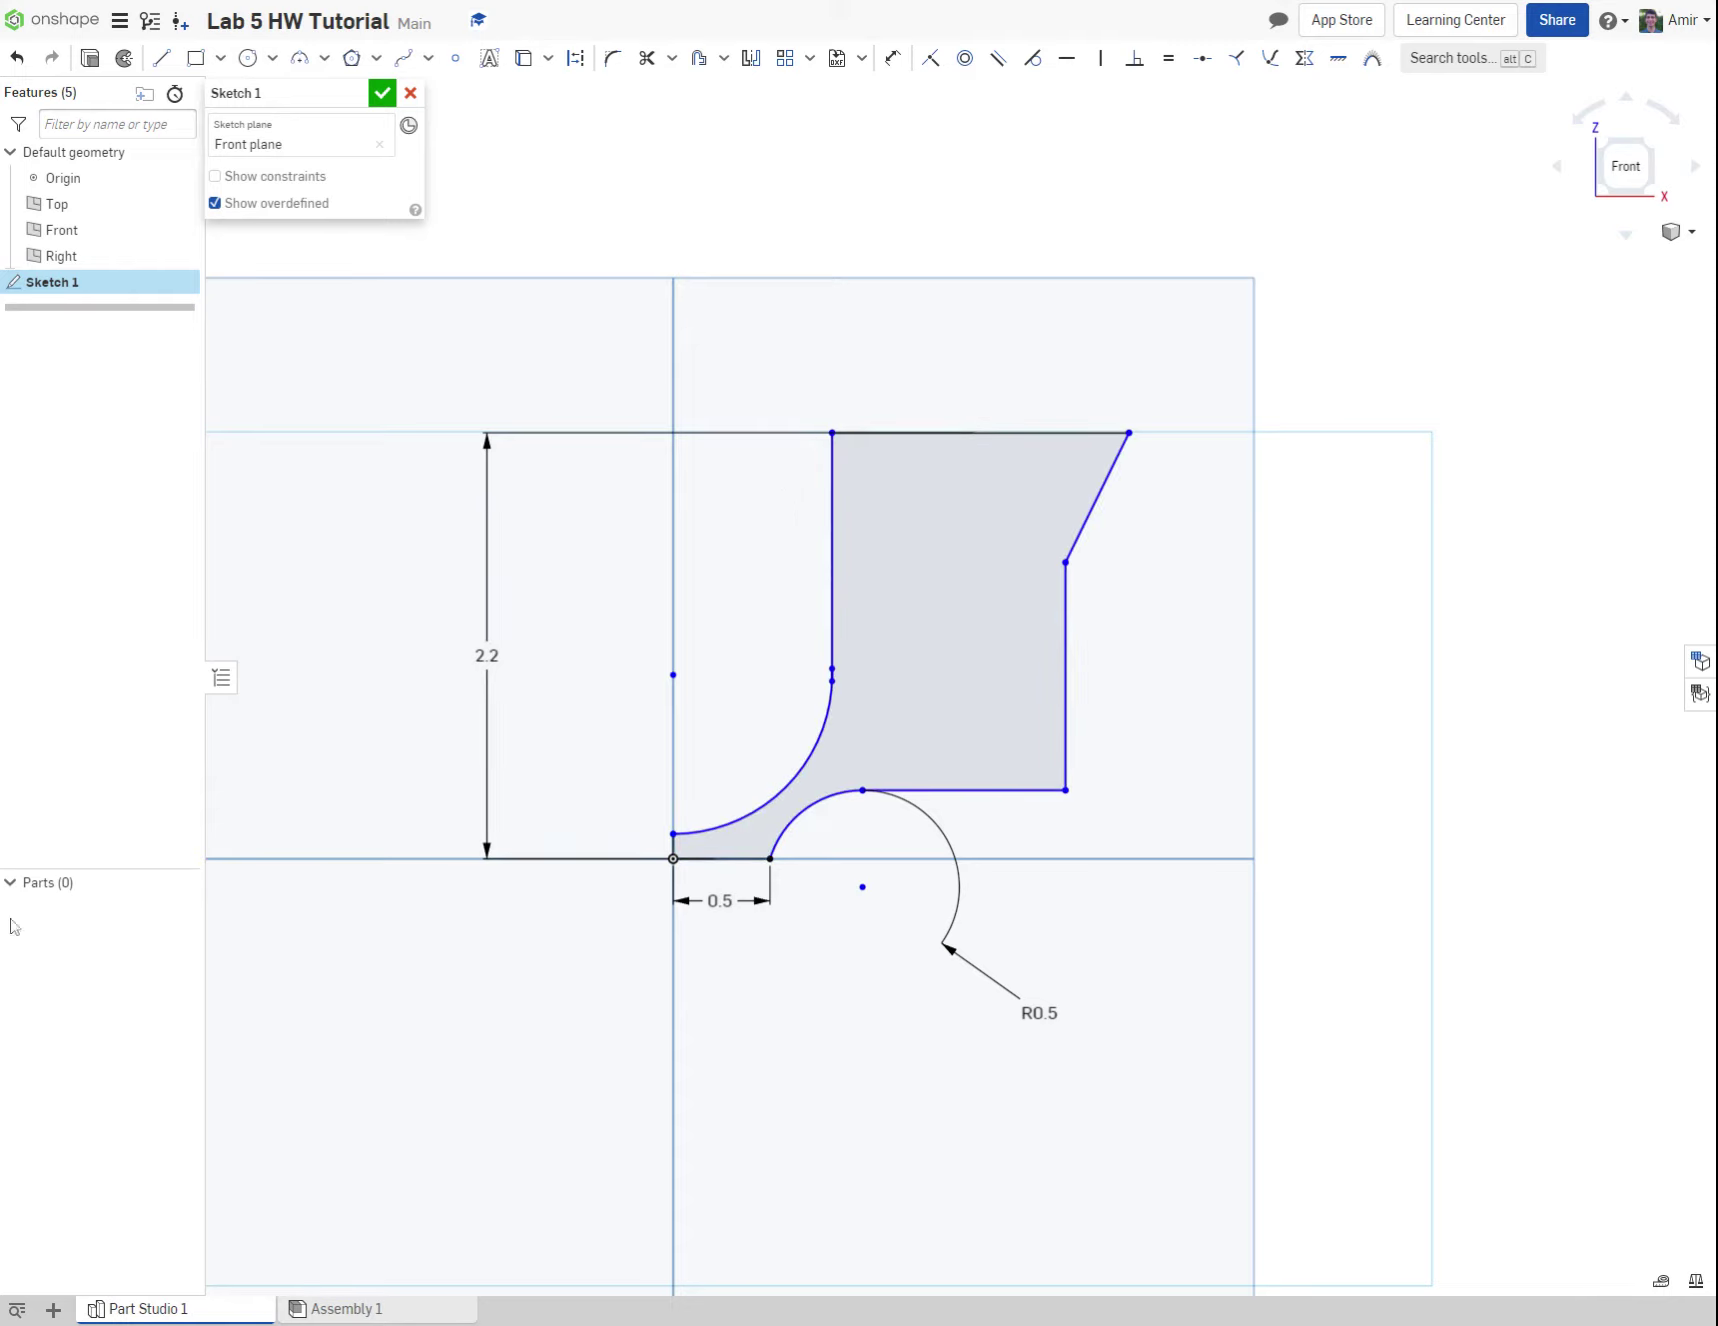
left_click(893, 57)
Step: Dimension the vertical edge 0.5 horizontally from the origin
left_click(829, 561)
left_click(673, 678)
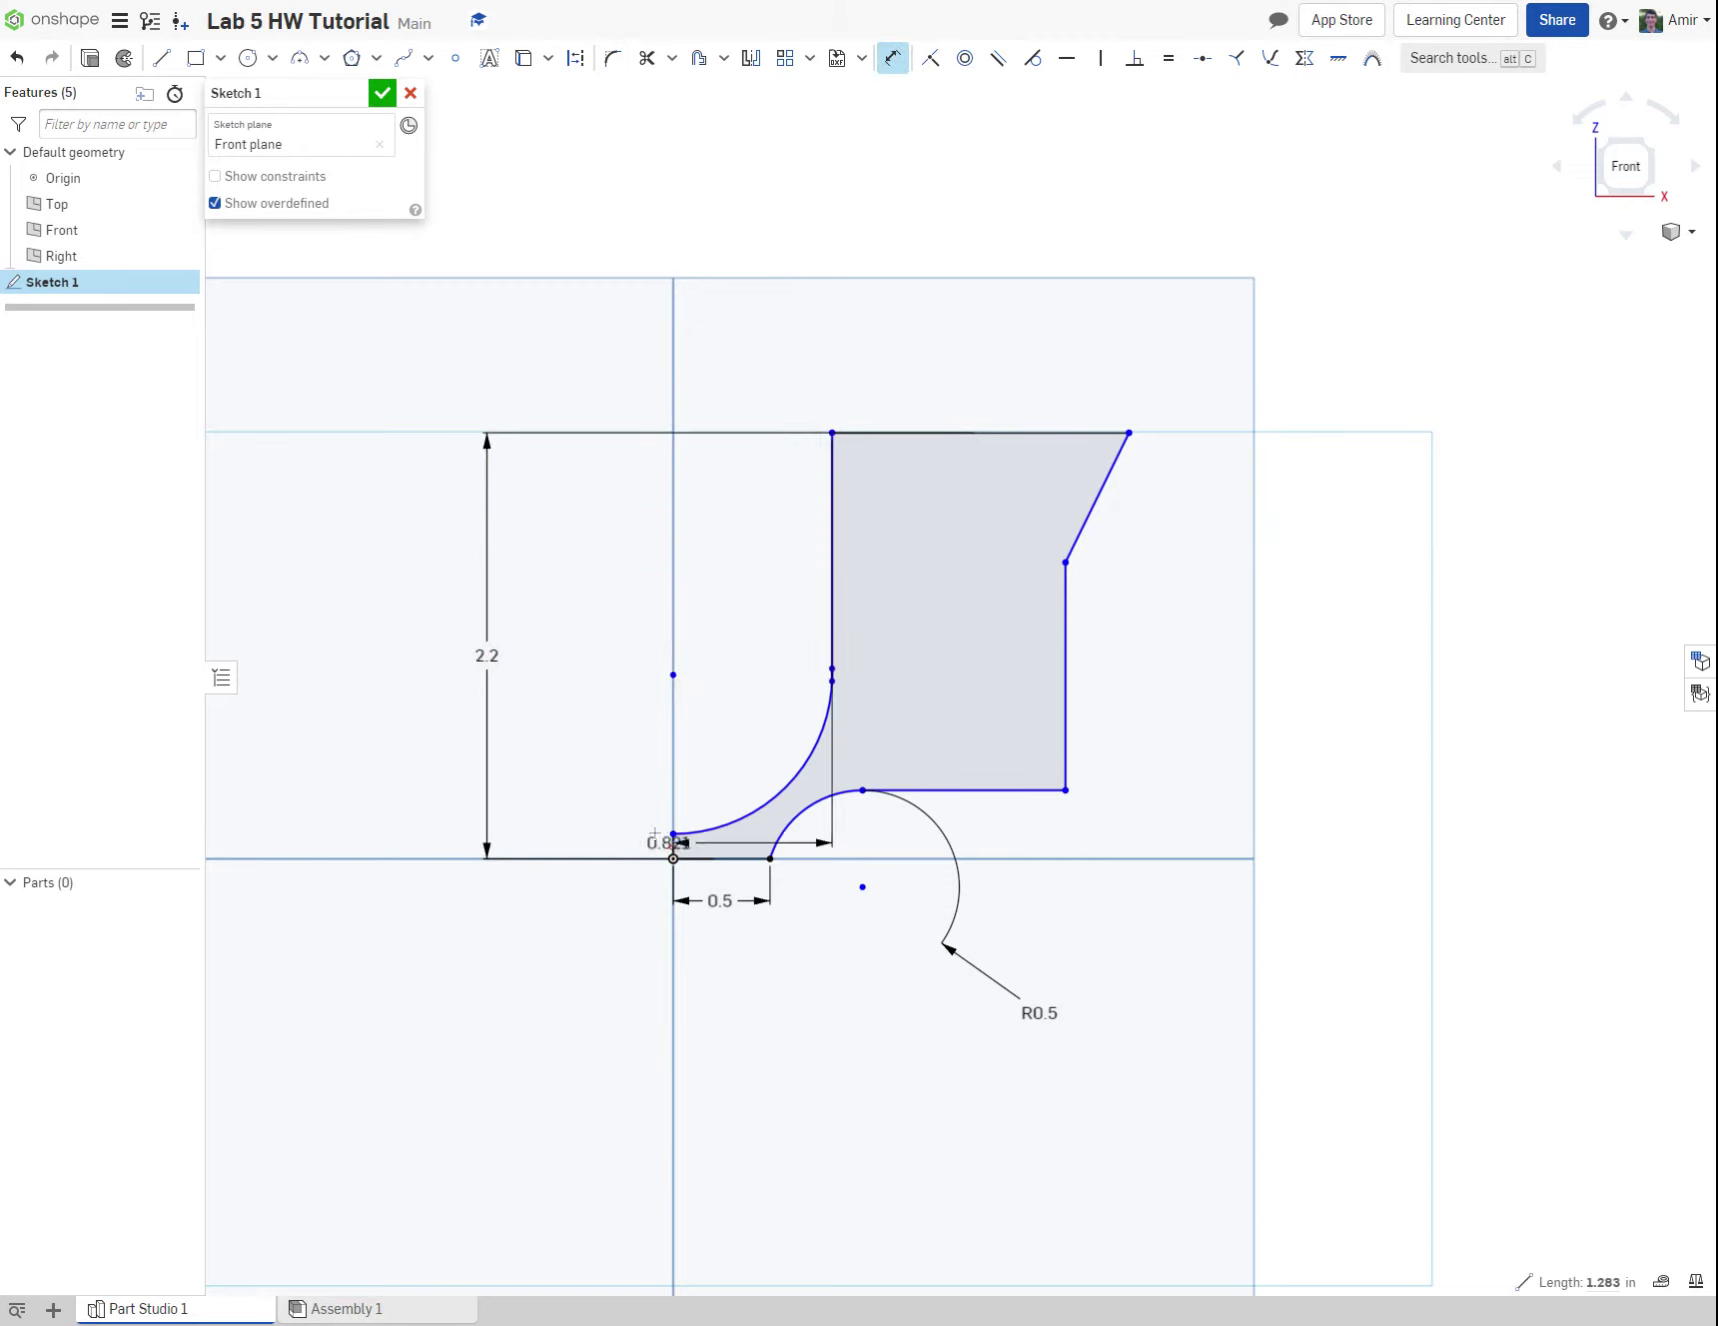
left_click(743, 386)
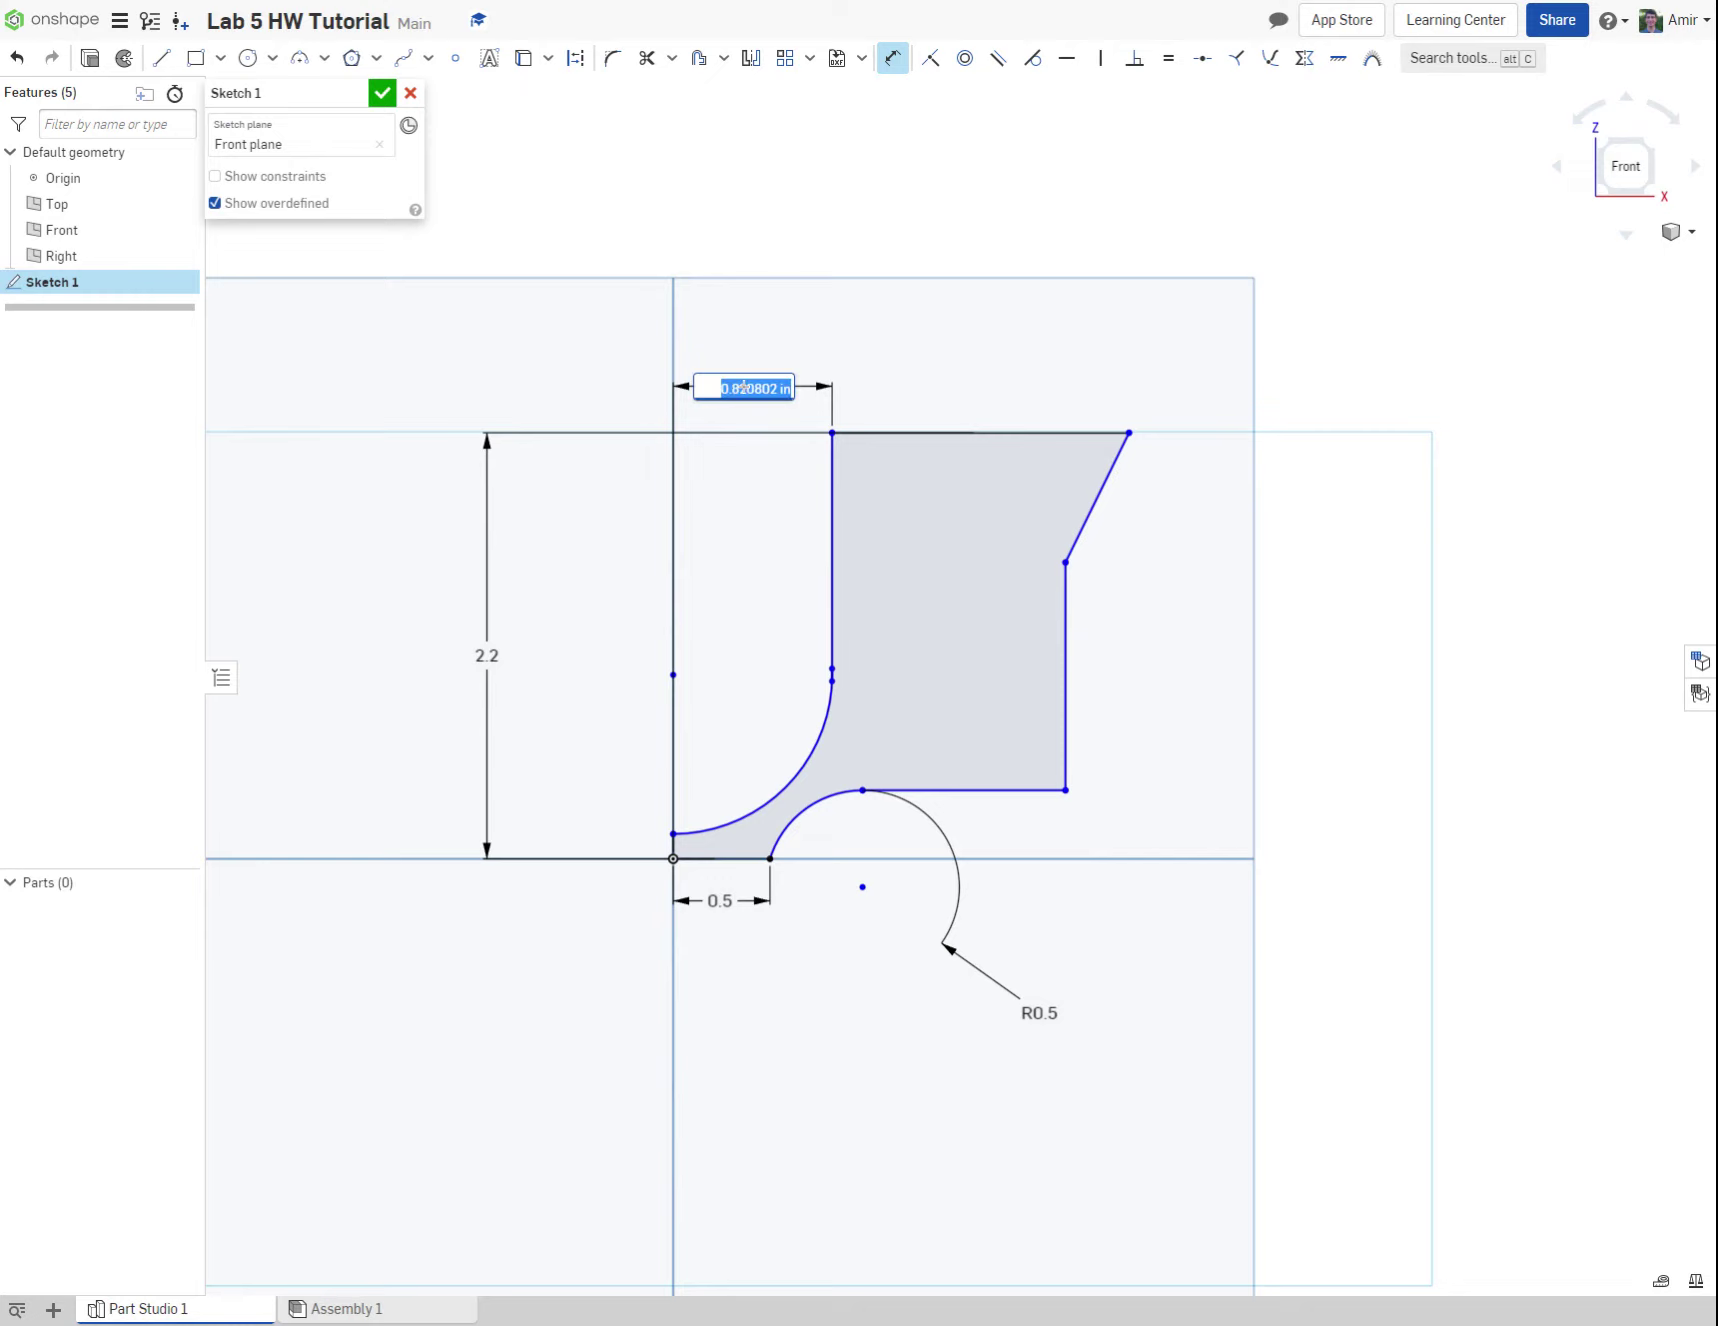
type("0.5")
key("Return")
key("Escape")
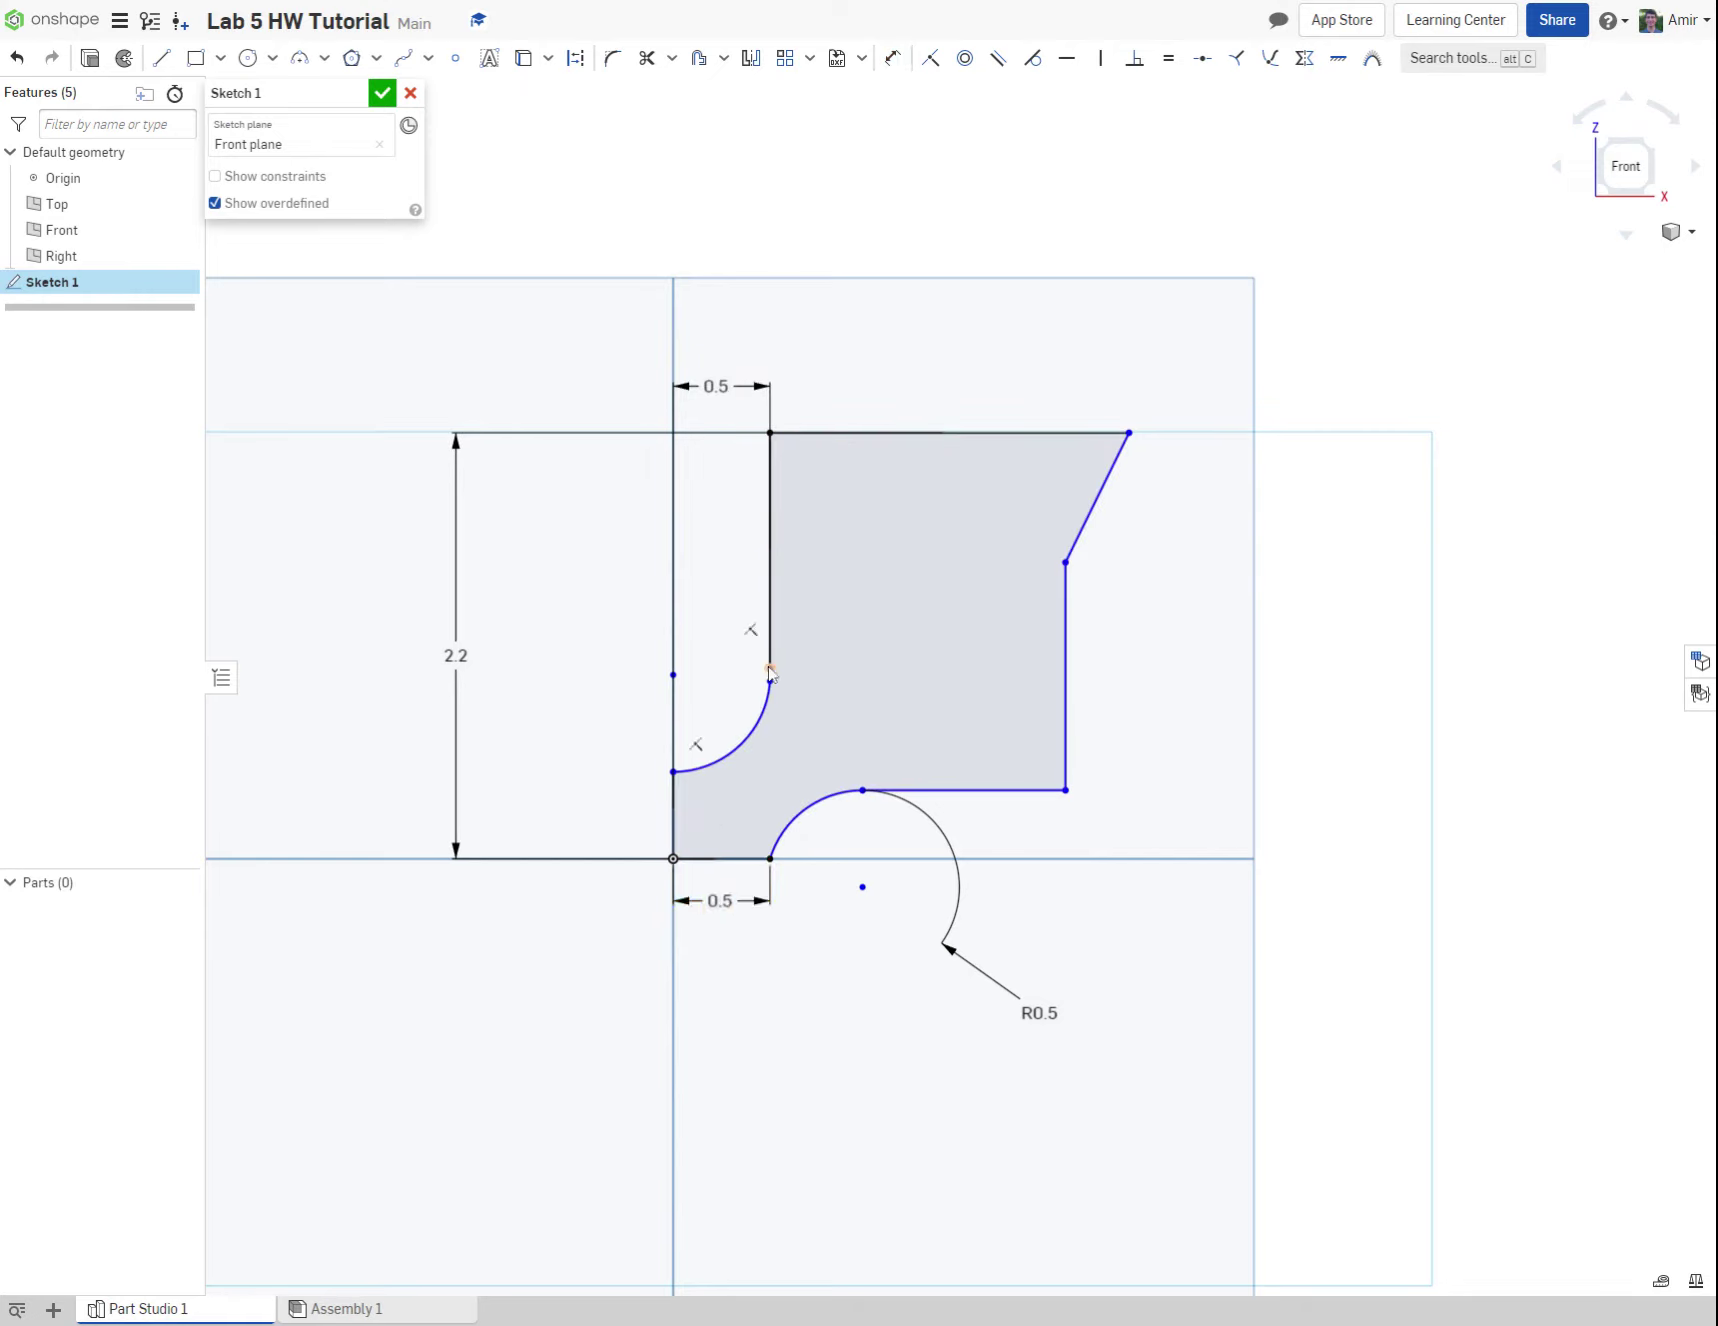
Step: Make the upper arc tangent to the vertical edge
left_click_drag(773, 680, 771, 688)
left_click(1032, 58)
left_click(759, 713)
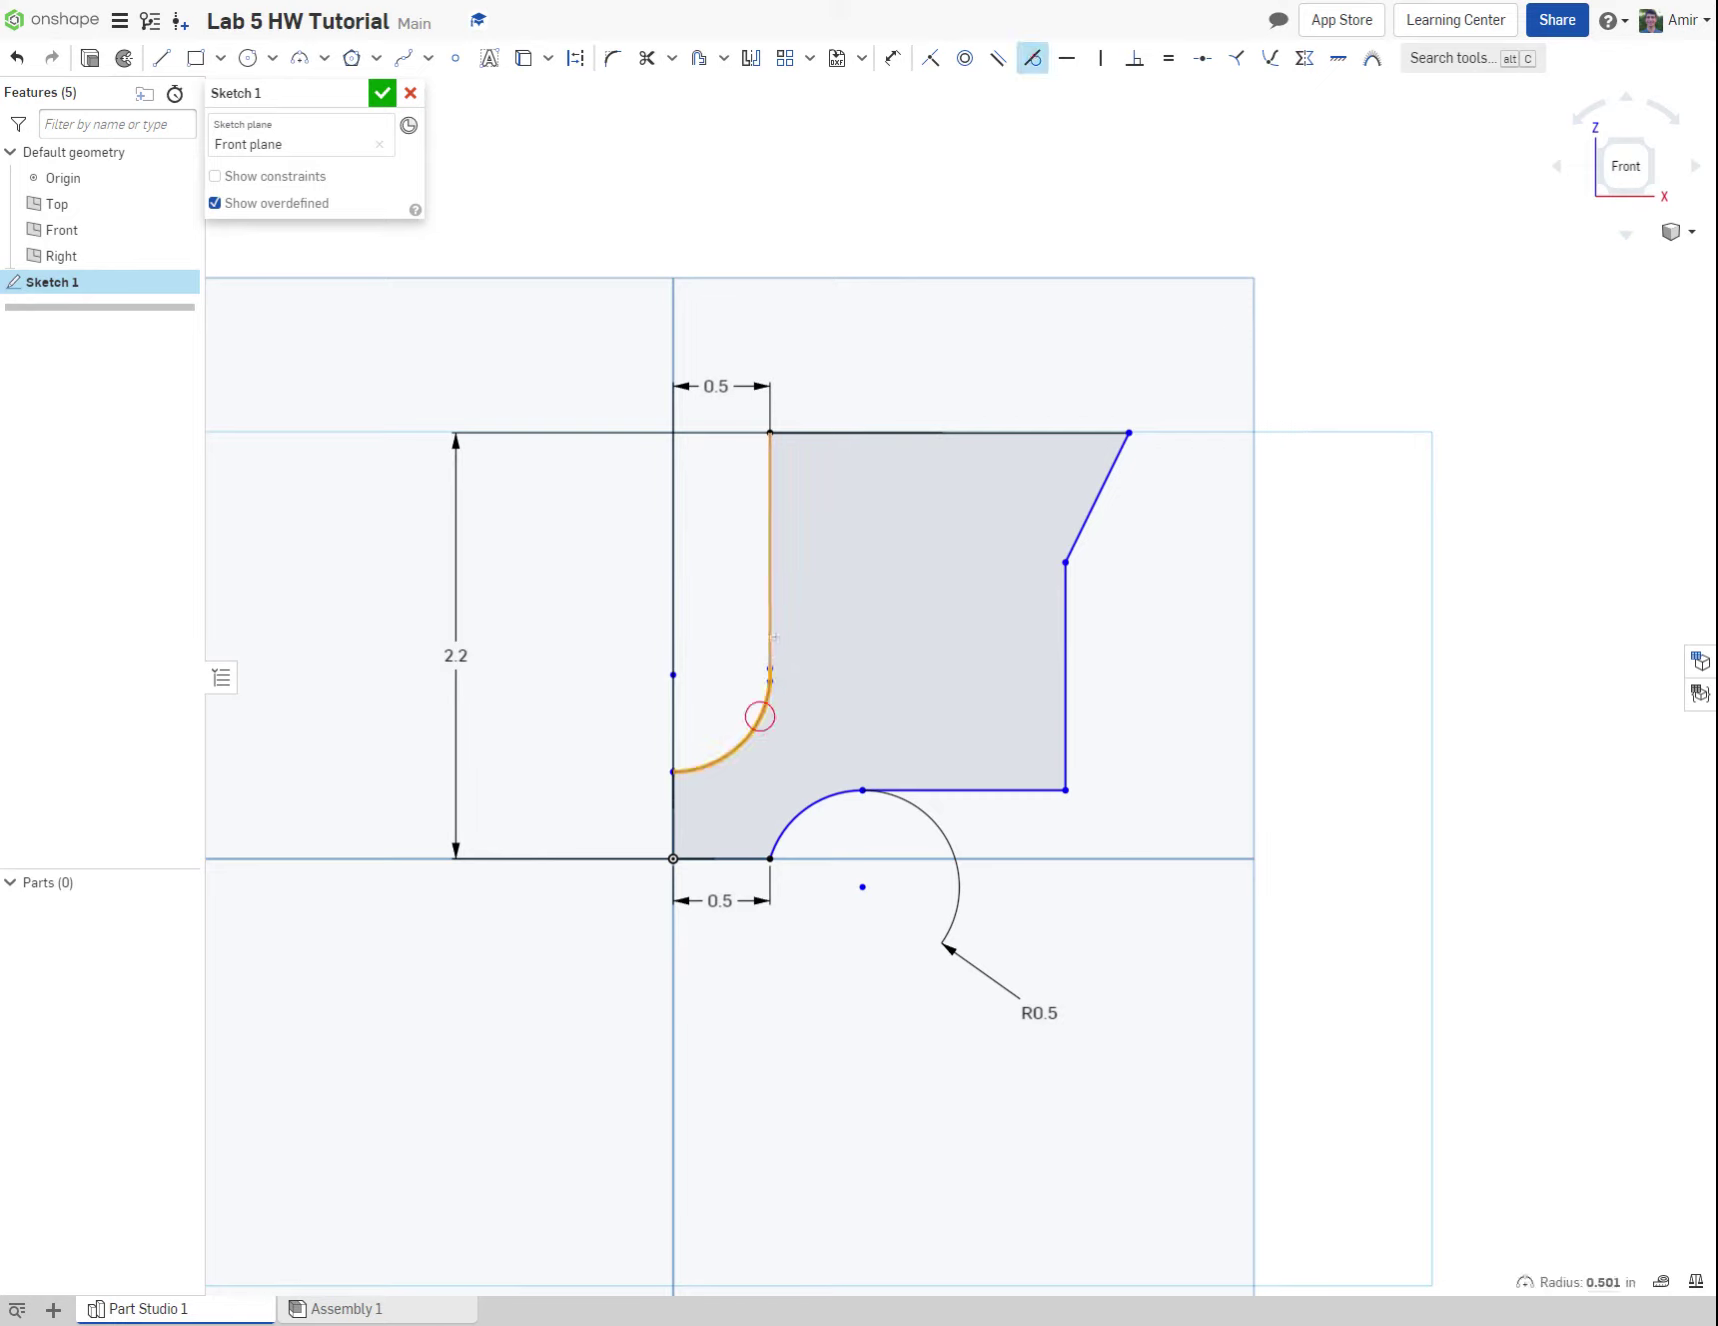
left_click(771, 642)
key("Escape")
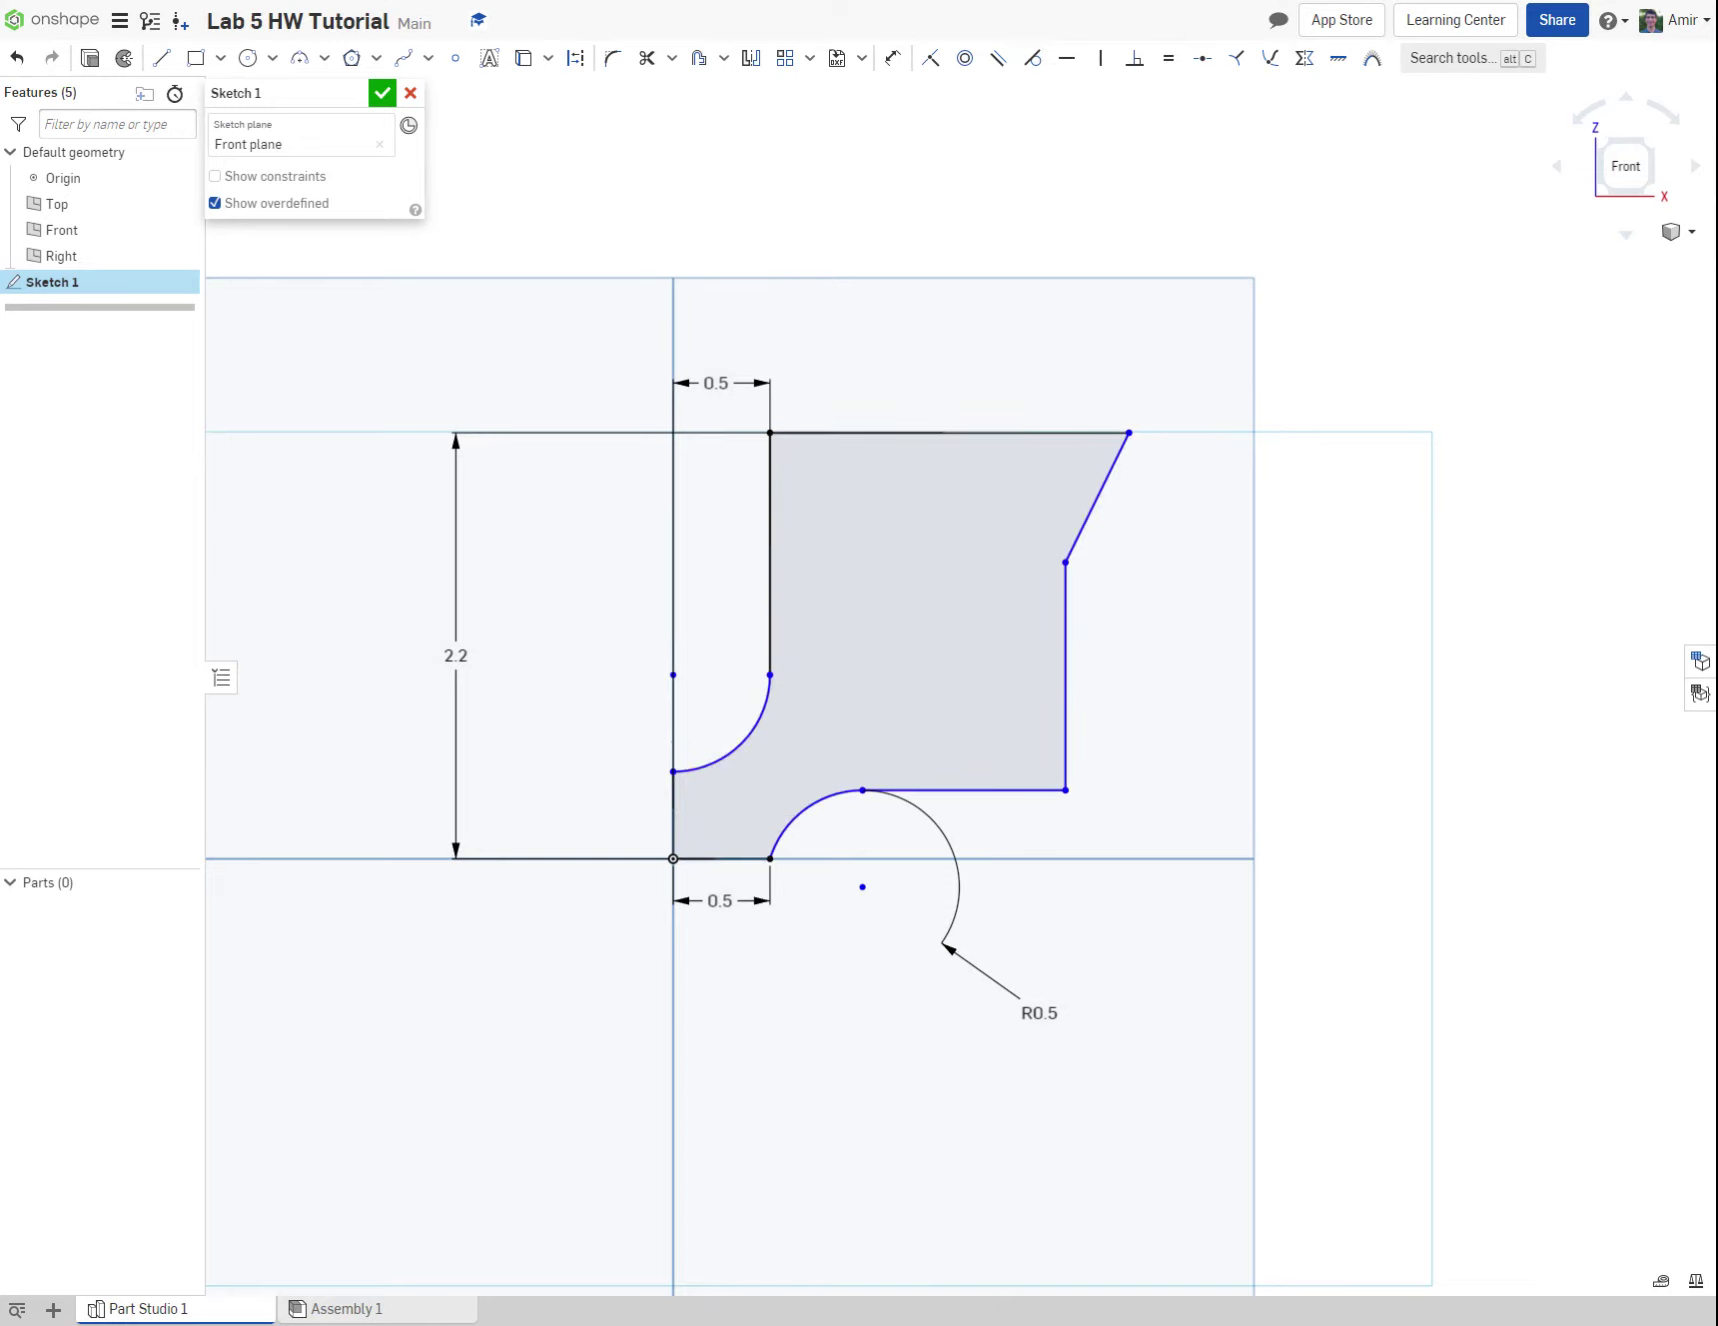
left_click(892, 58)
Step: Dimension the notch point 1.5 above the origin
left_click(672, 675)
left_click(673, 857)
left_click(564, 756)
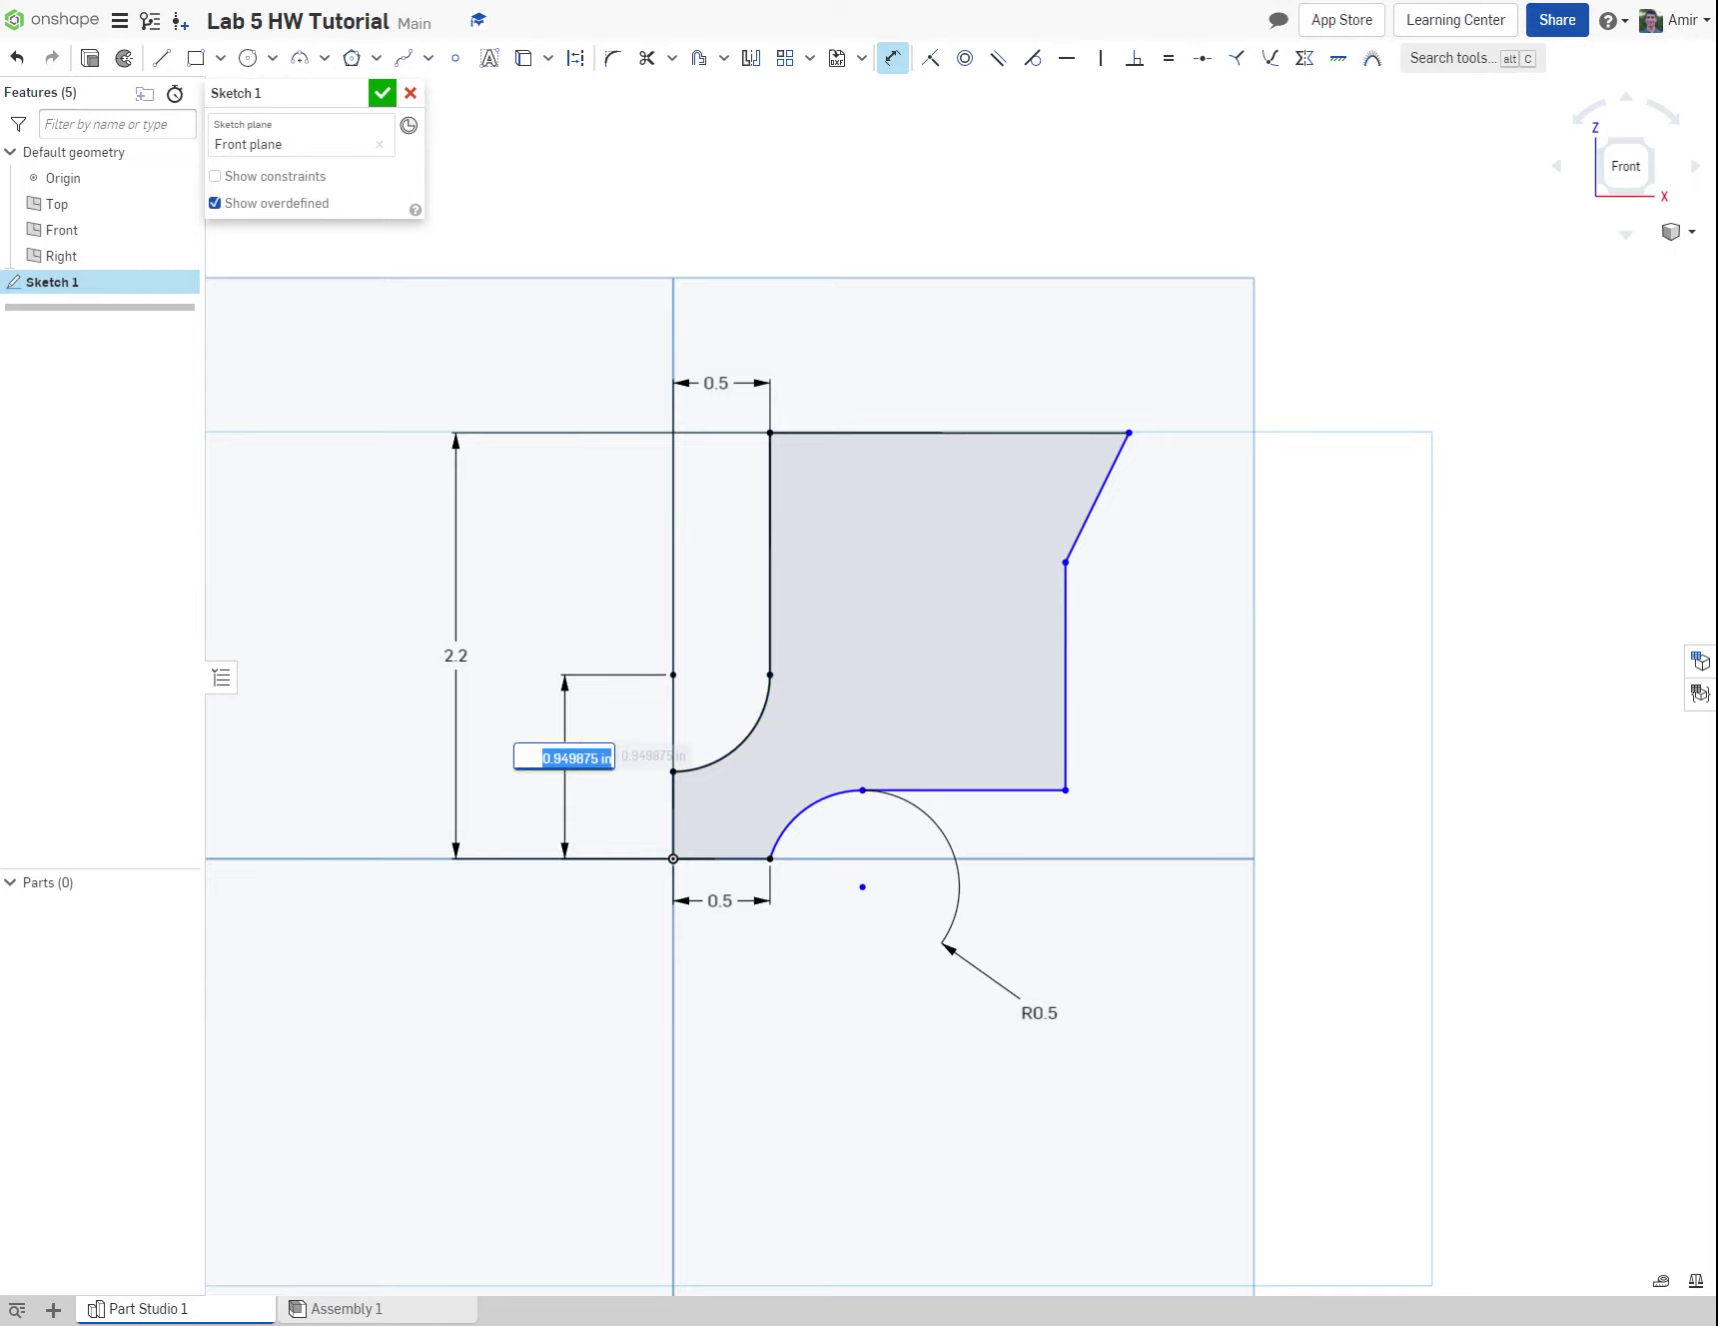
type("1.5")
key("Return")
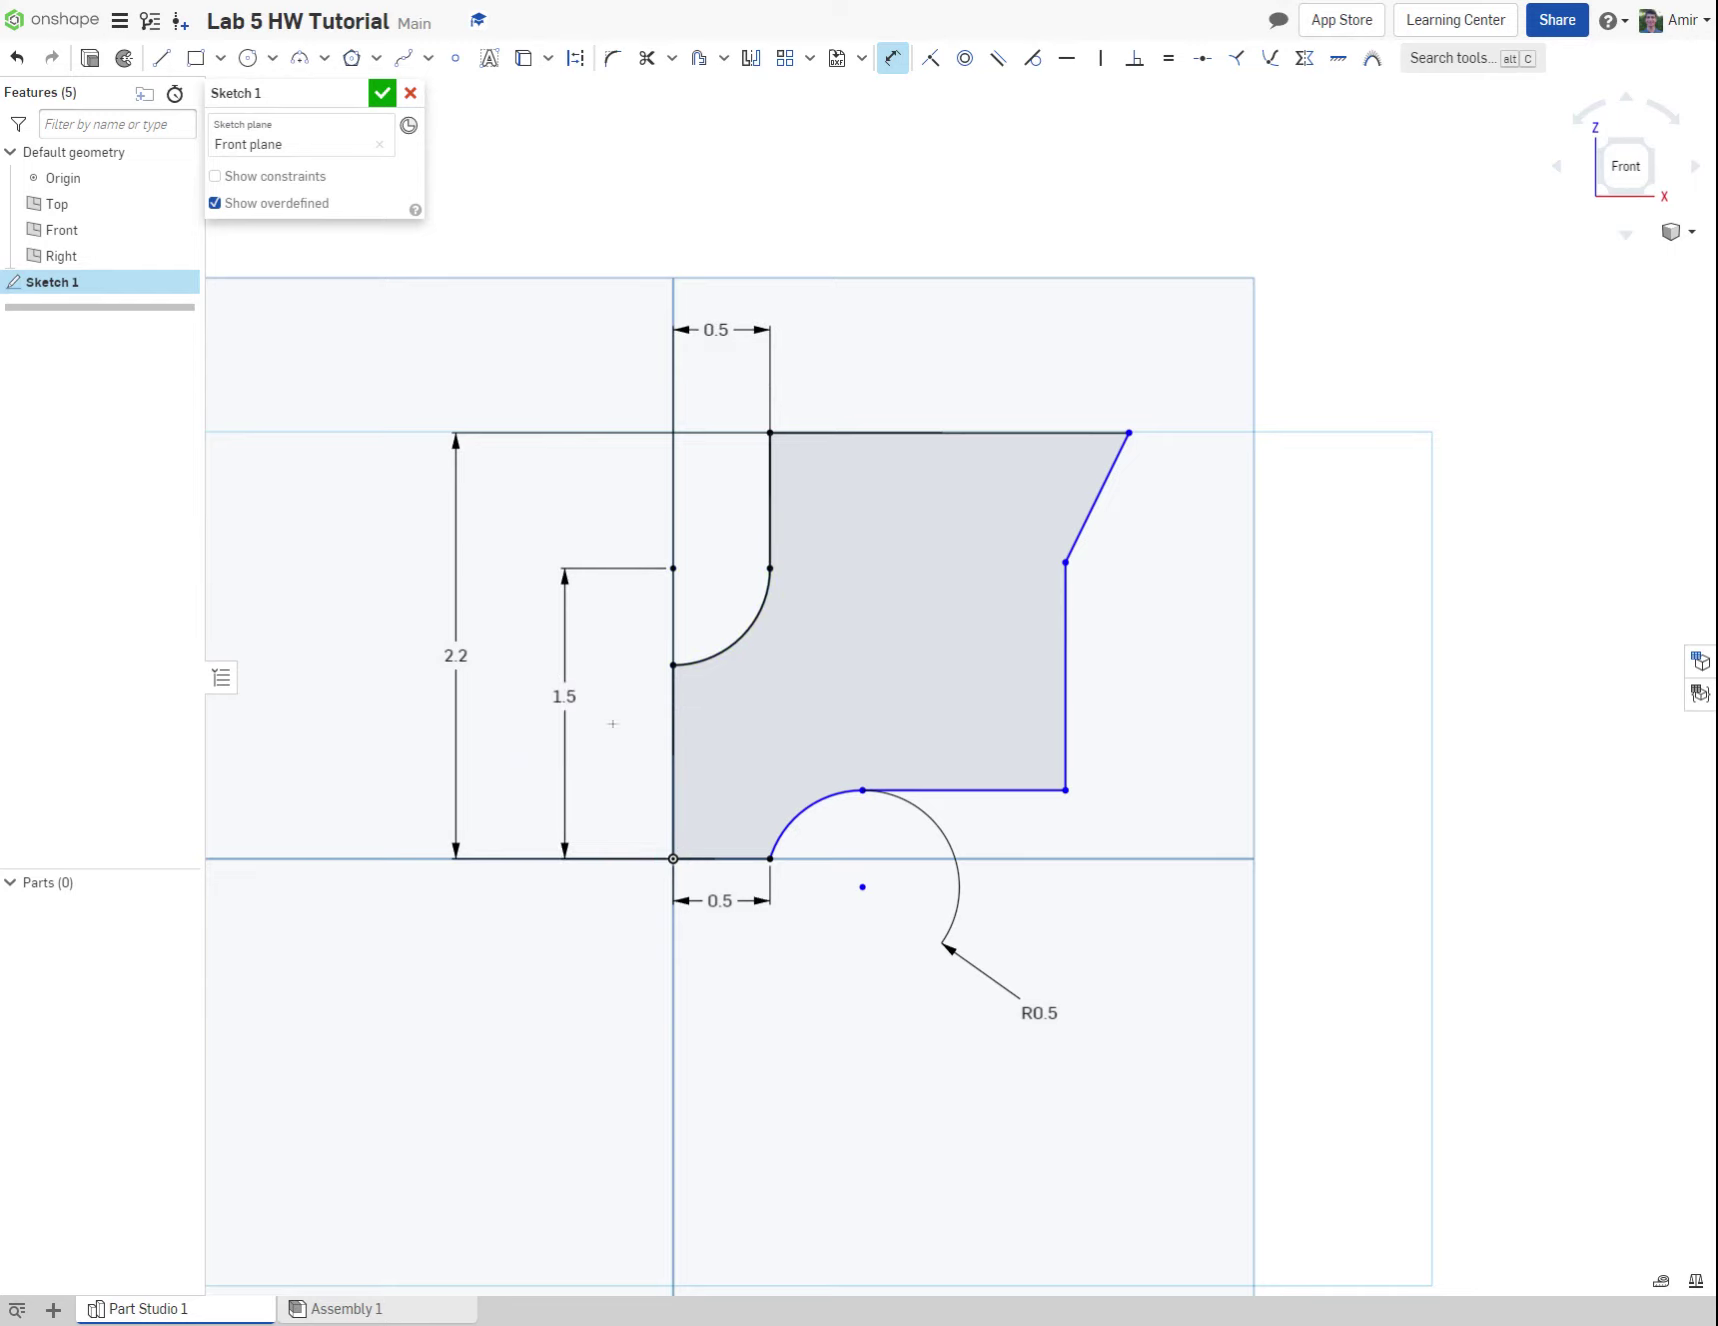
key("Escape")
Step: Set a 62° angle between the top edge and the slanted line
left_click(893, 58)
left_click(1020, 432)
left_click(1097, 496)
double_click(1040, 494)
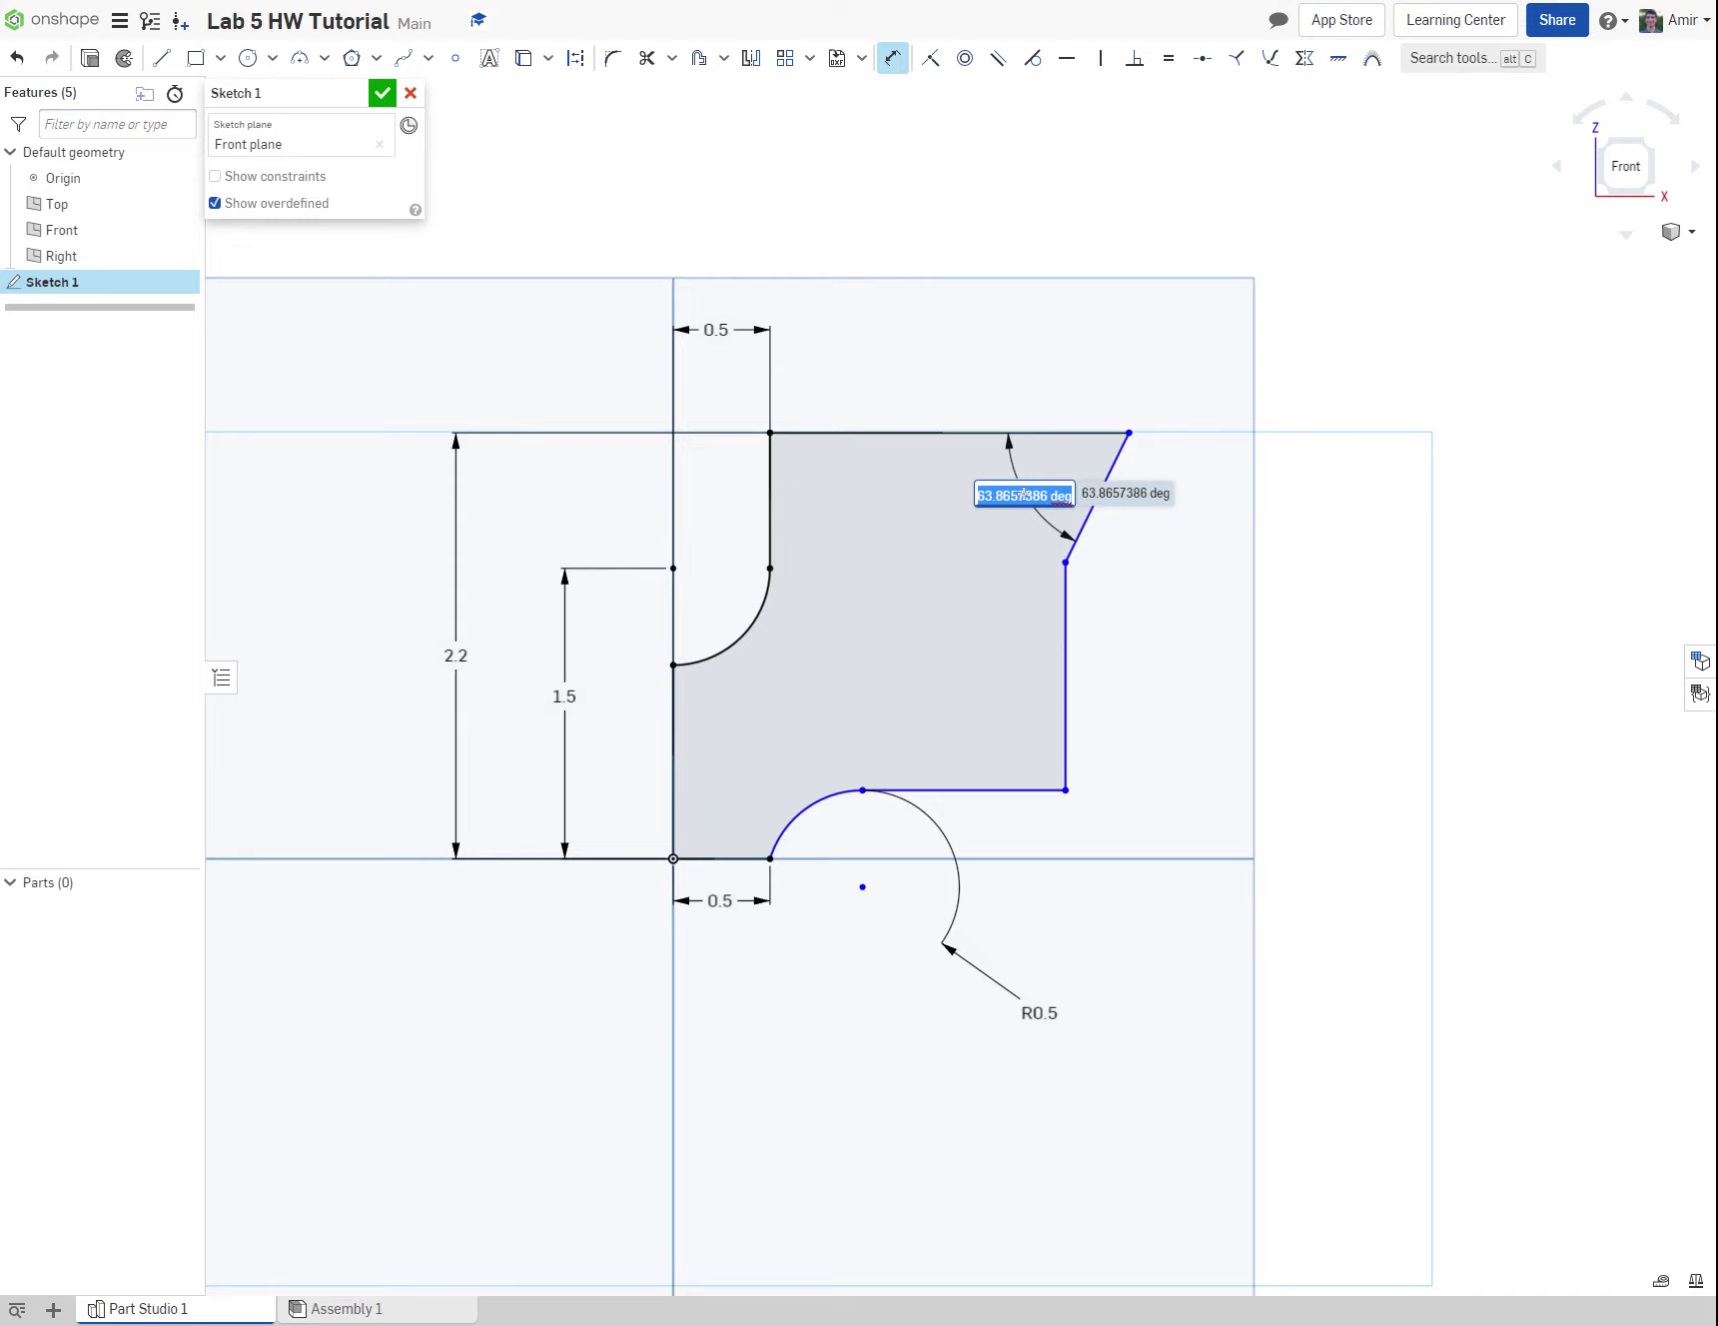
type("65")
key("Return")
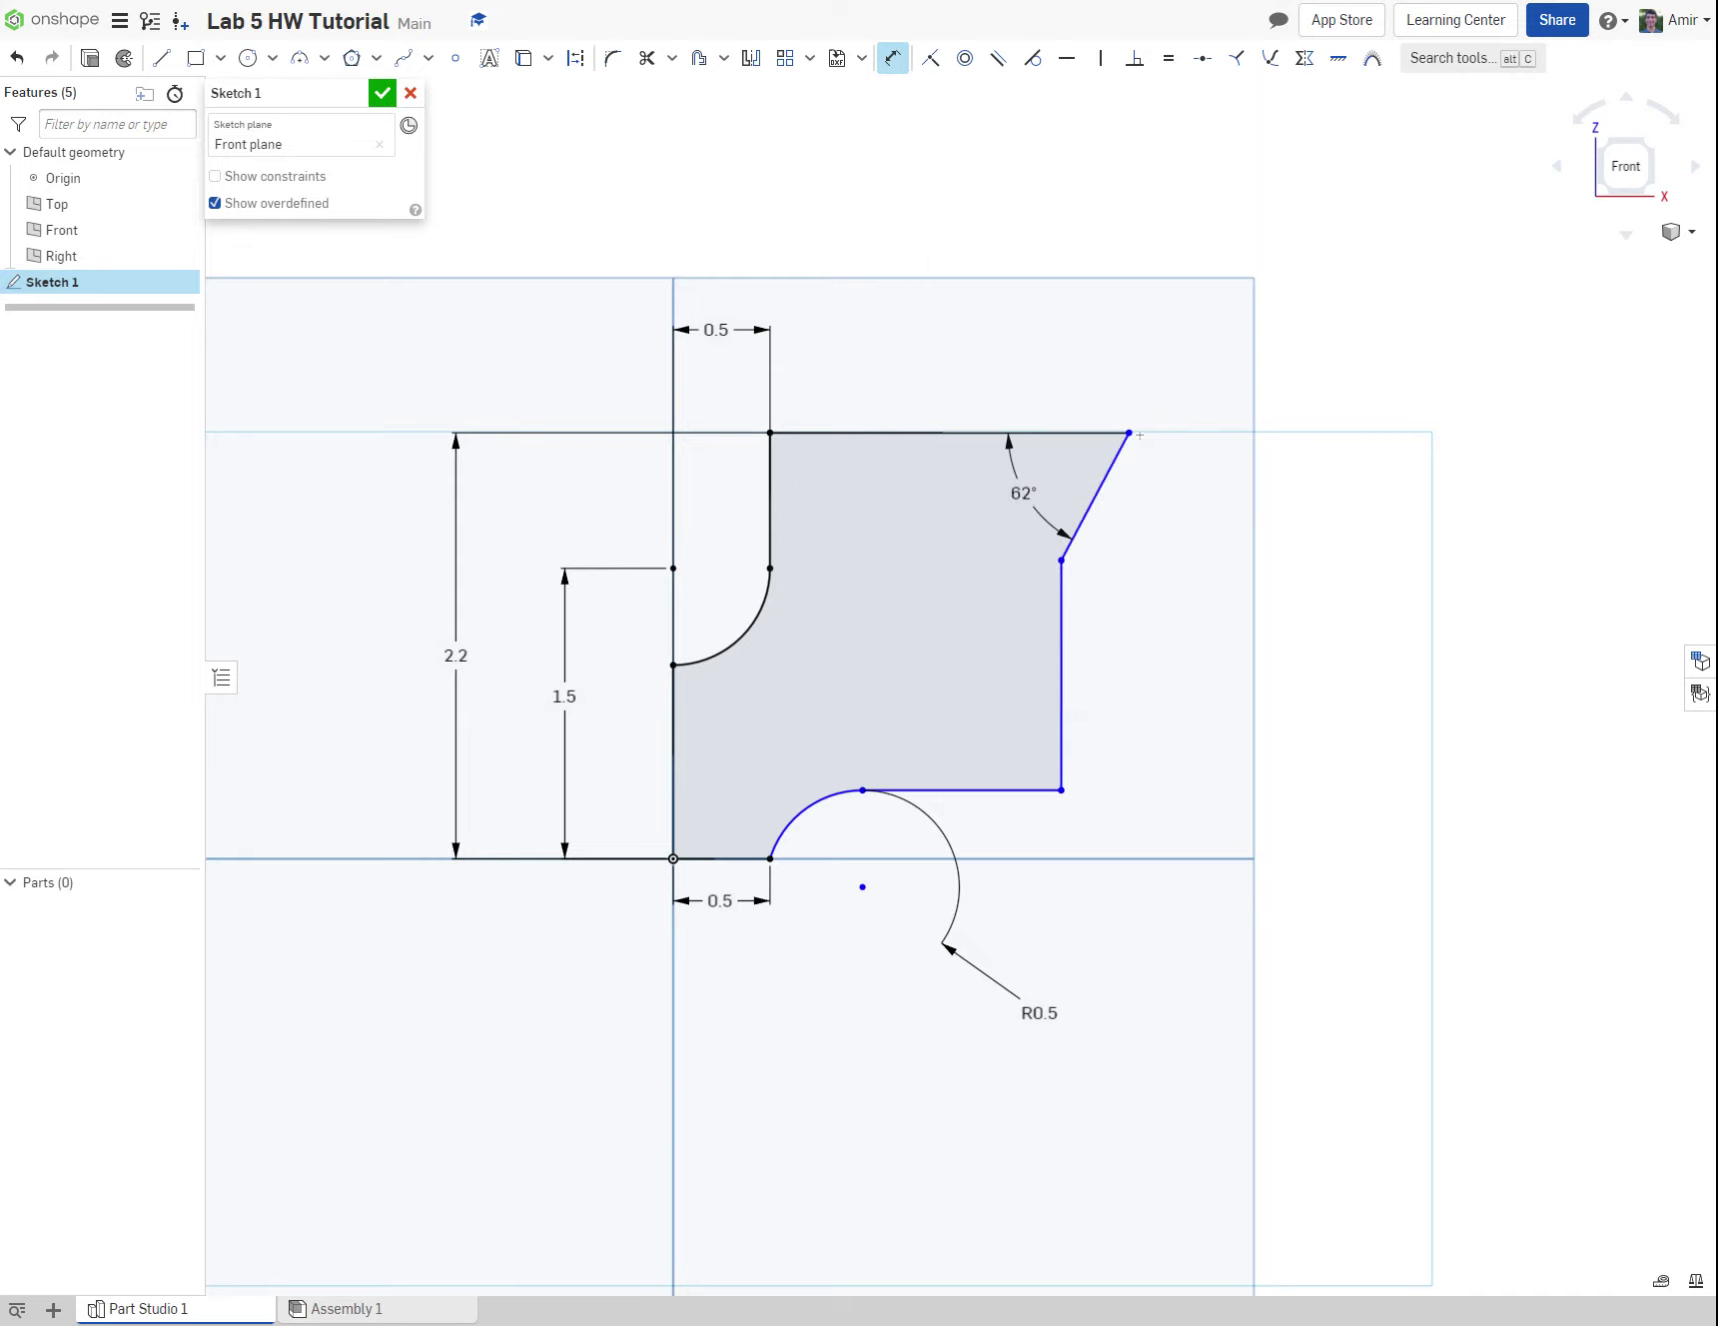
Step: Dimension the top-right corner 0.5 horizontally from the right vertical edge
left_click(1128, 432)
left_click(1060, 604)
left_click(1154, 661)
type(".5")
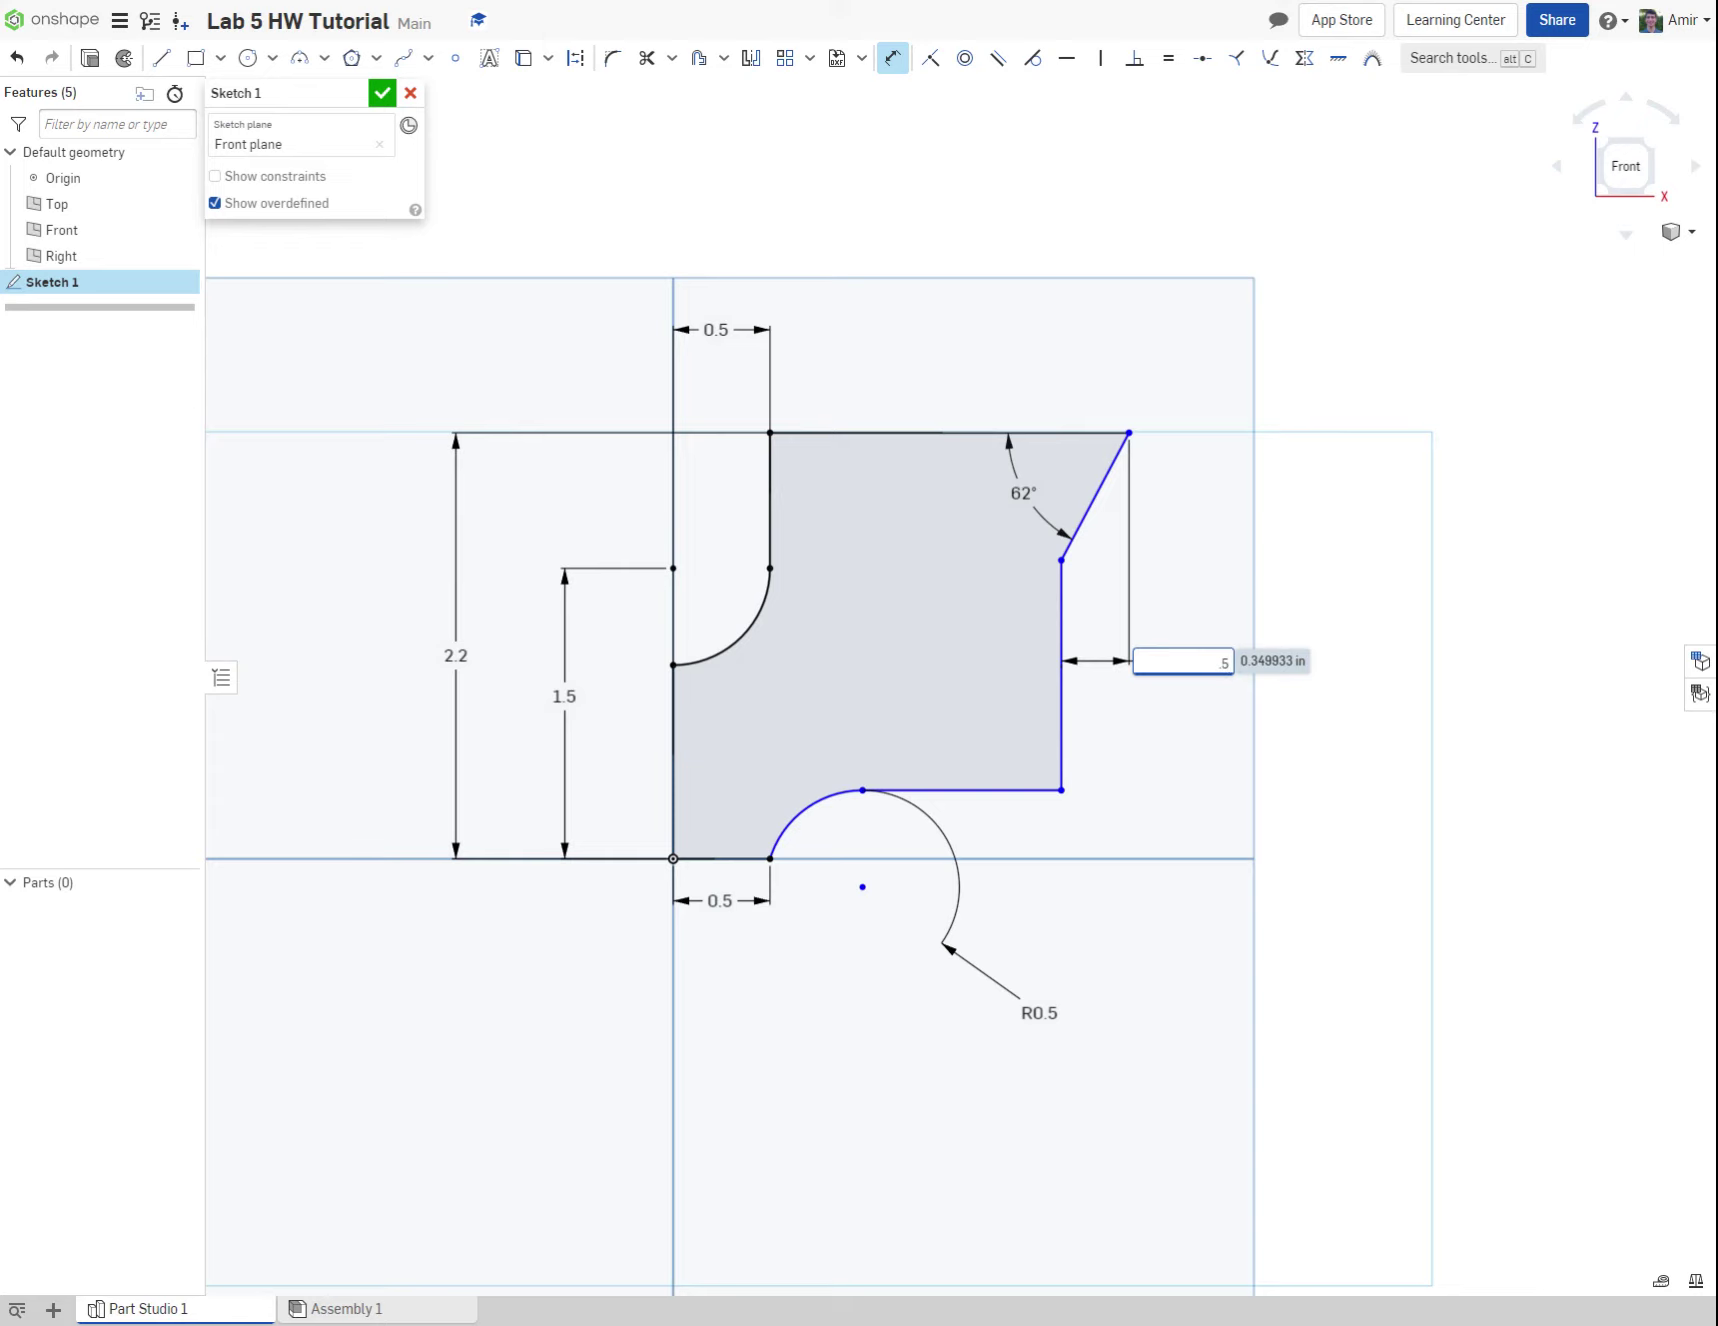
key("Return")
key("Escape")
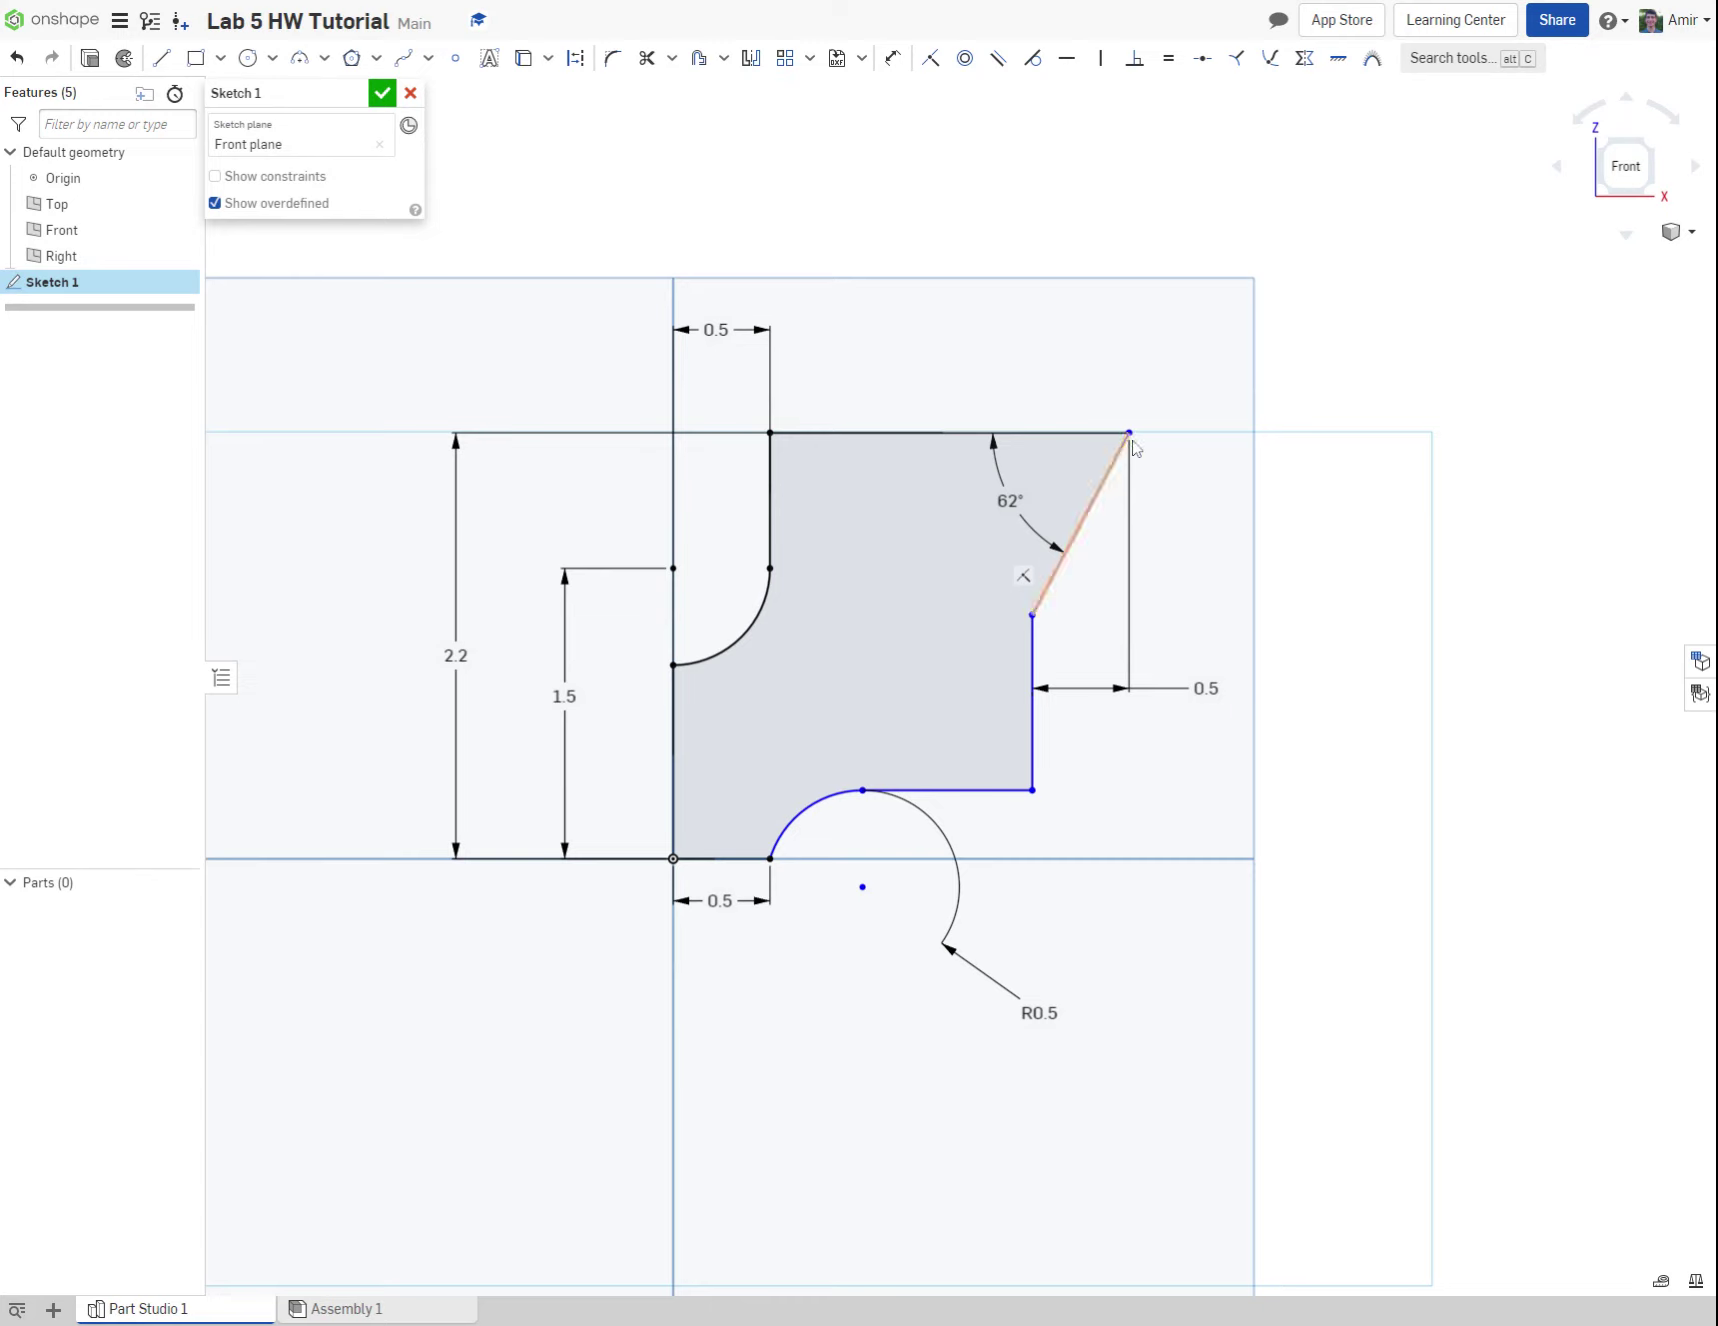
left_click(892, 57)
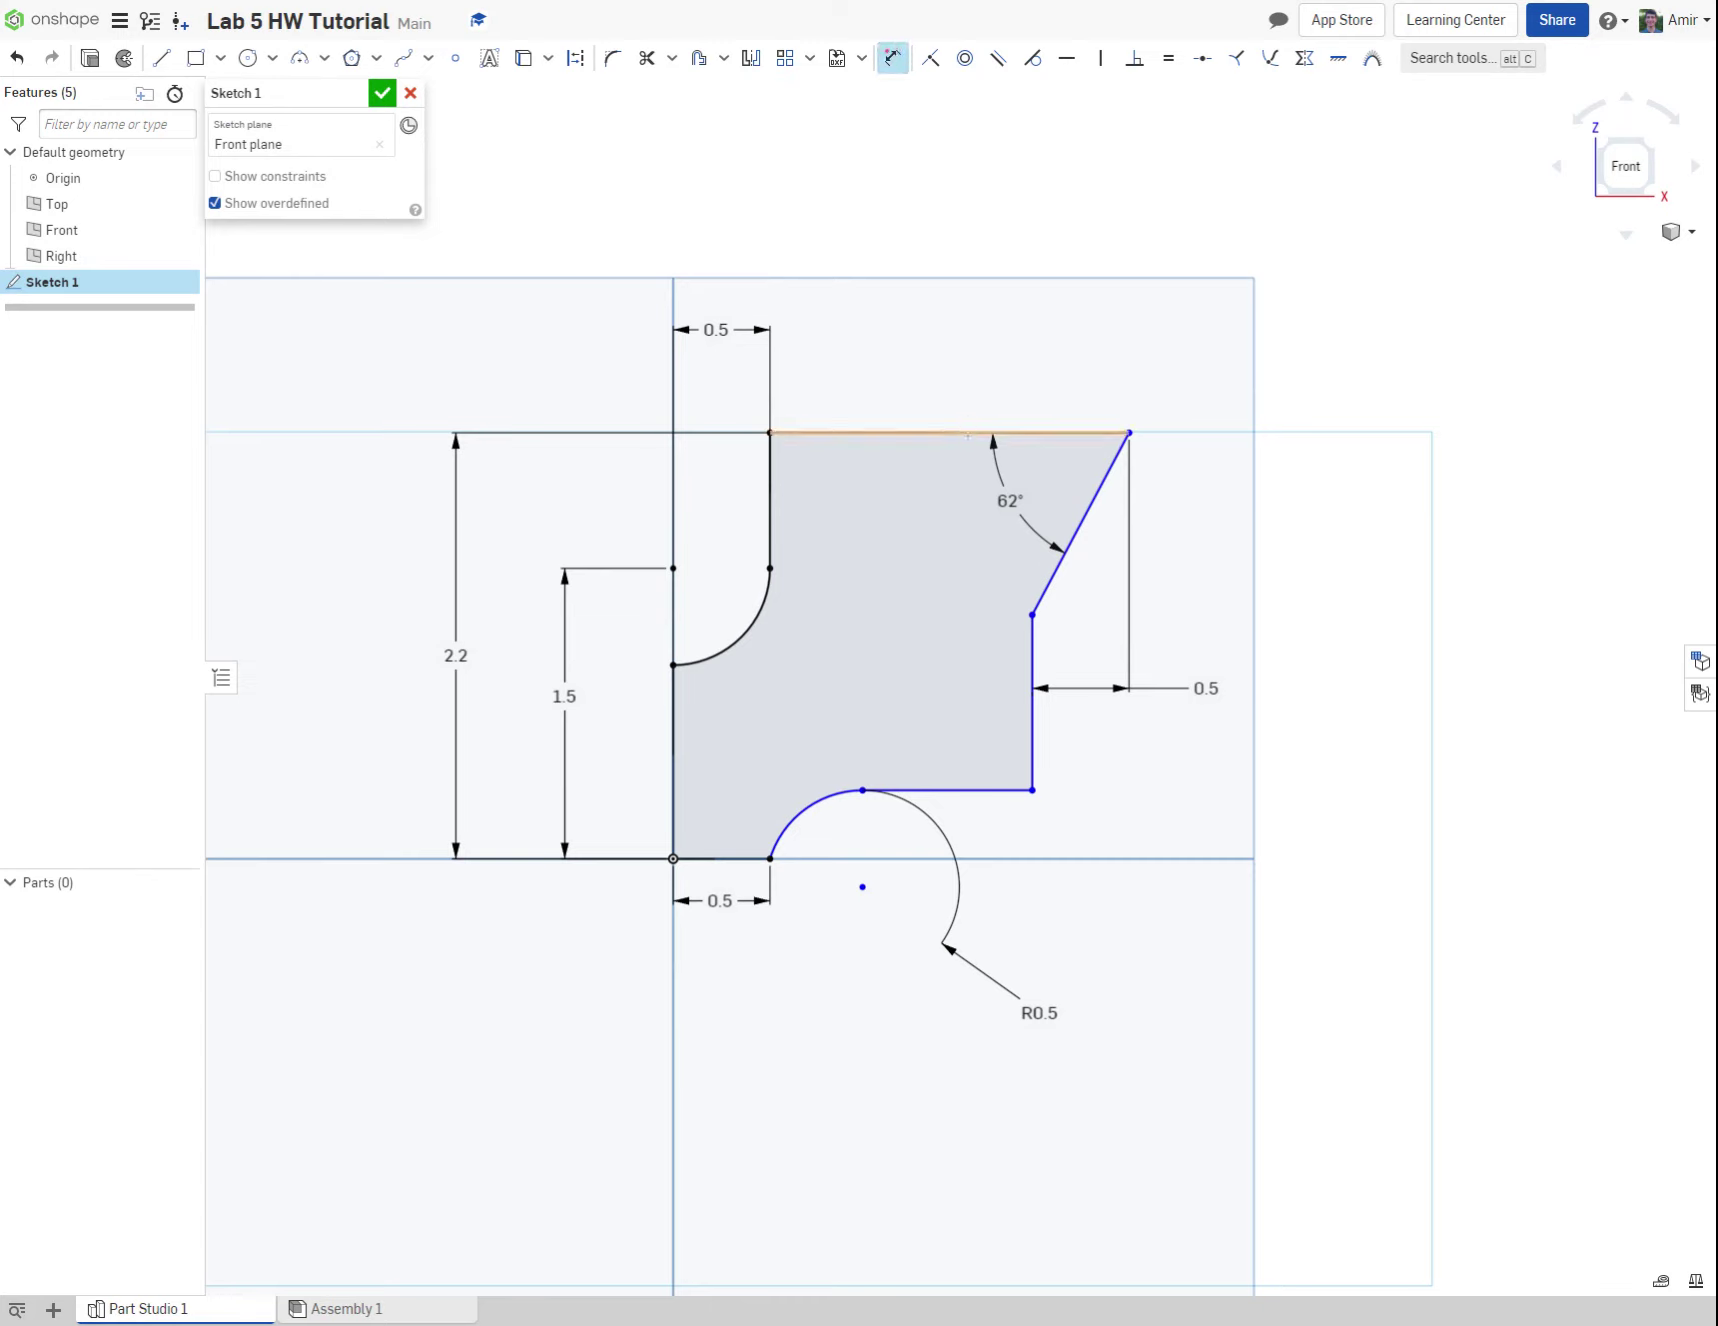
Step: Set the top edge to 5, move the 2.2 dimension left, and close Sketch 1
left_click(967, 435)
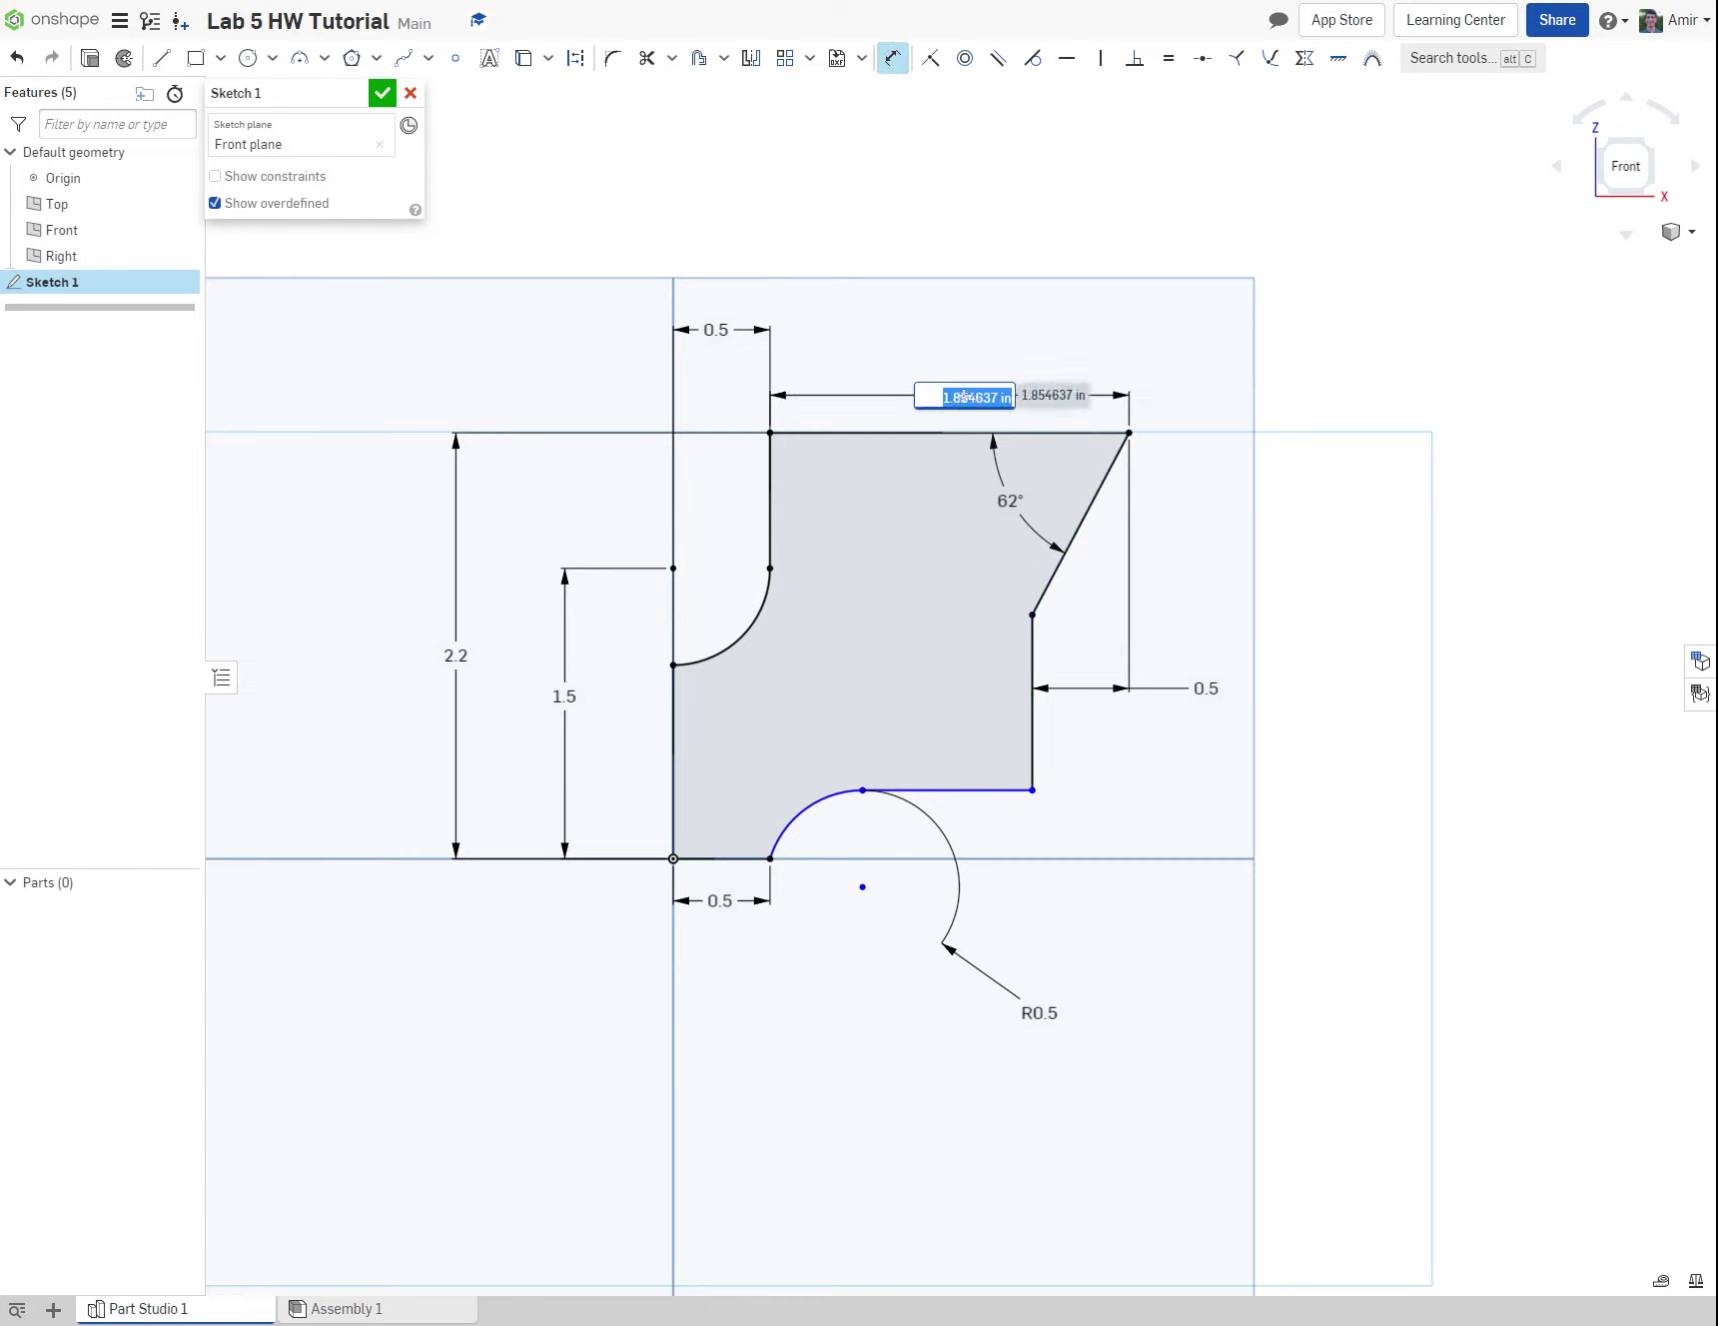
type("2")
key("Return")
key("Escape")
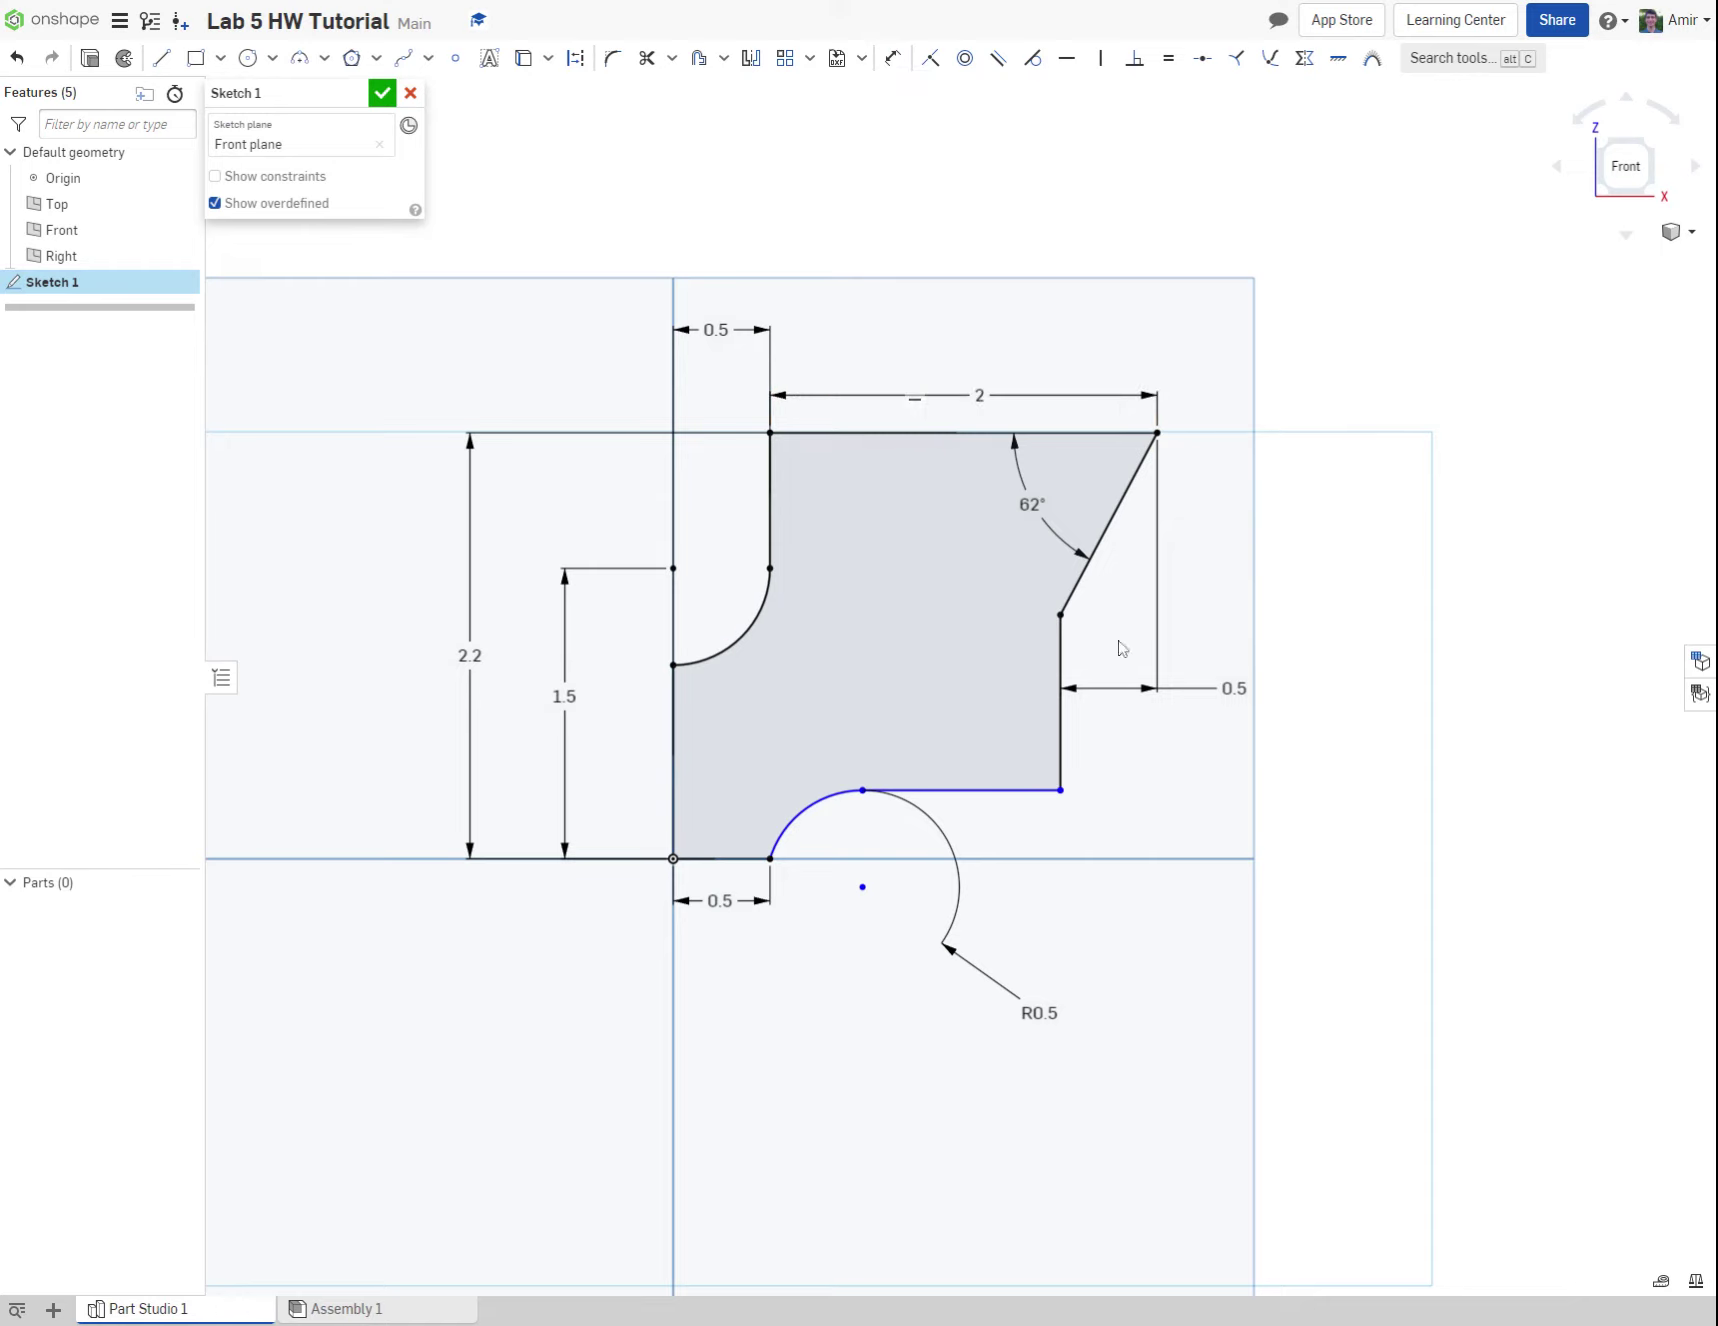
double_click(981, 397)
type("5")
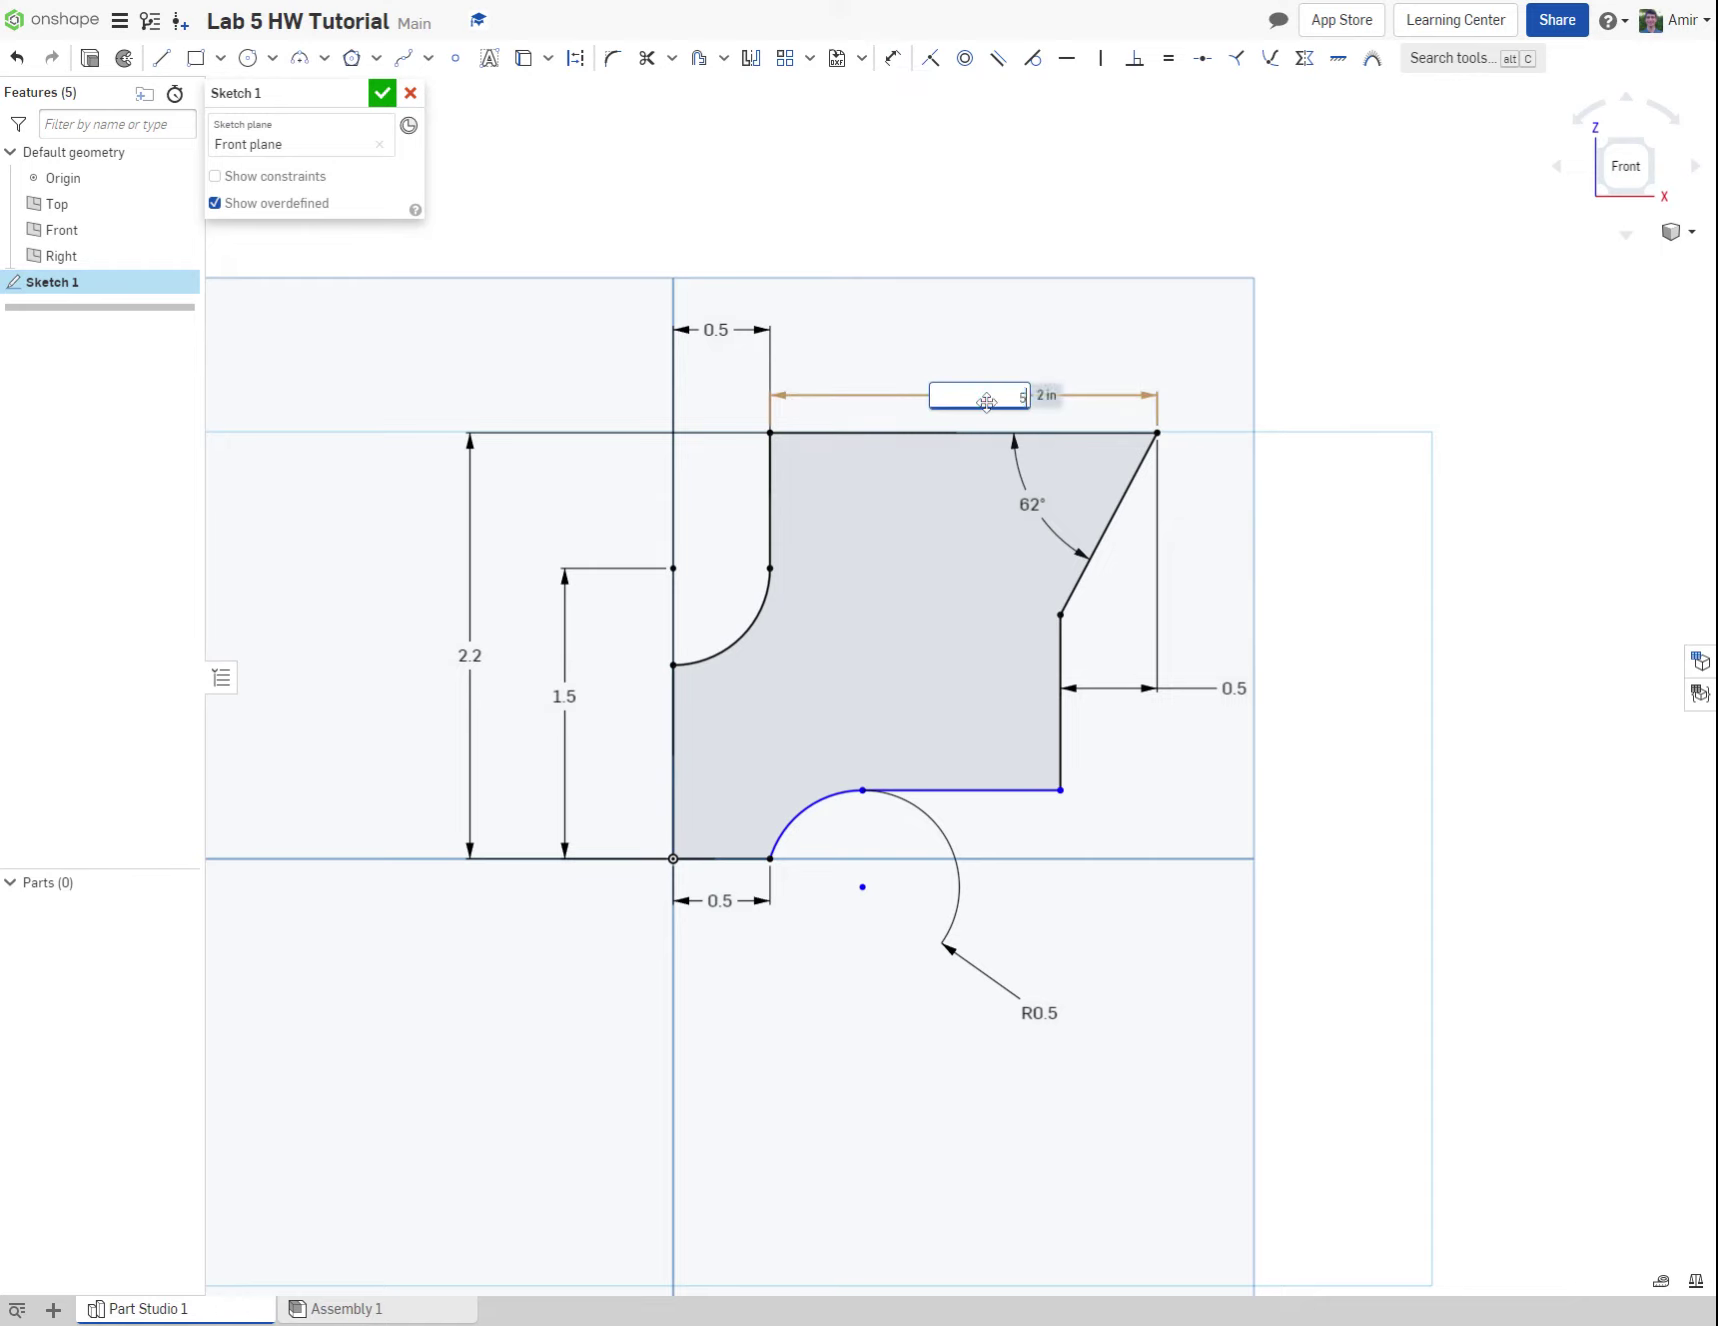
key("Return")
scroll(1006, 518, "up", 2)
scroll(1009, 528, "down", 4)
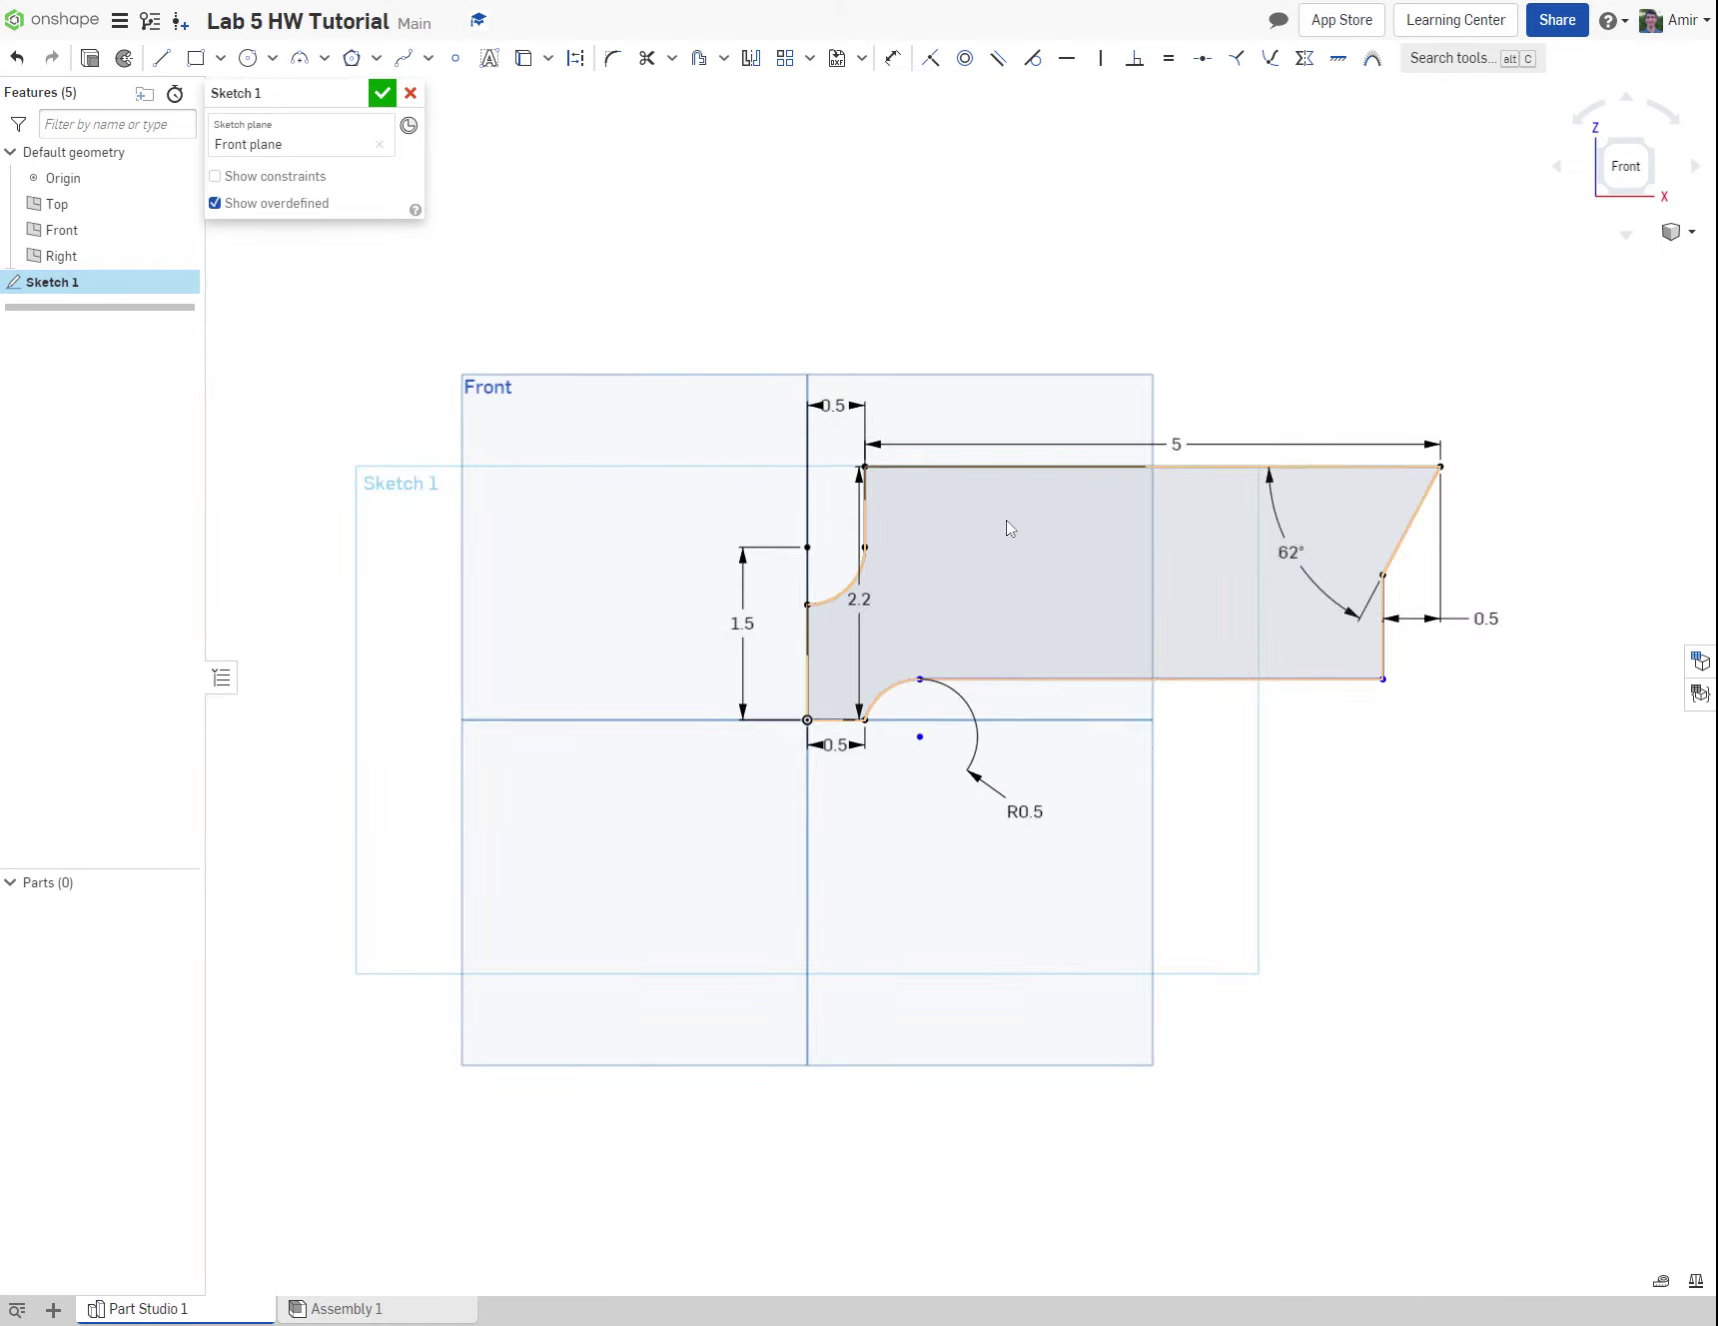
left_click_drag(860, 599, 707, 588)
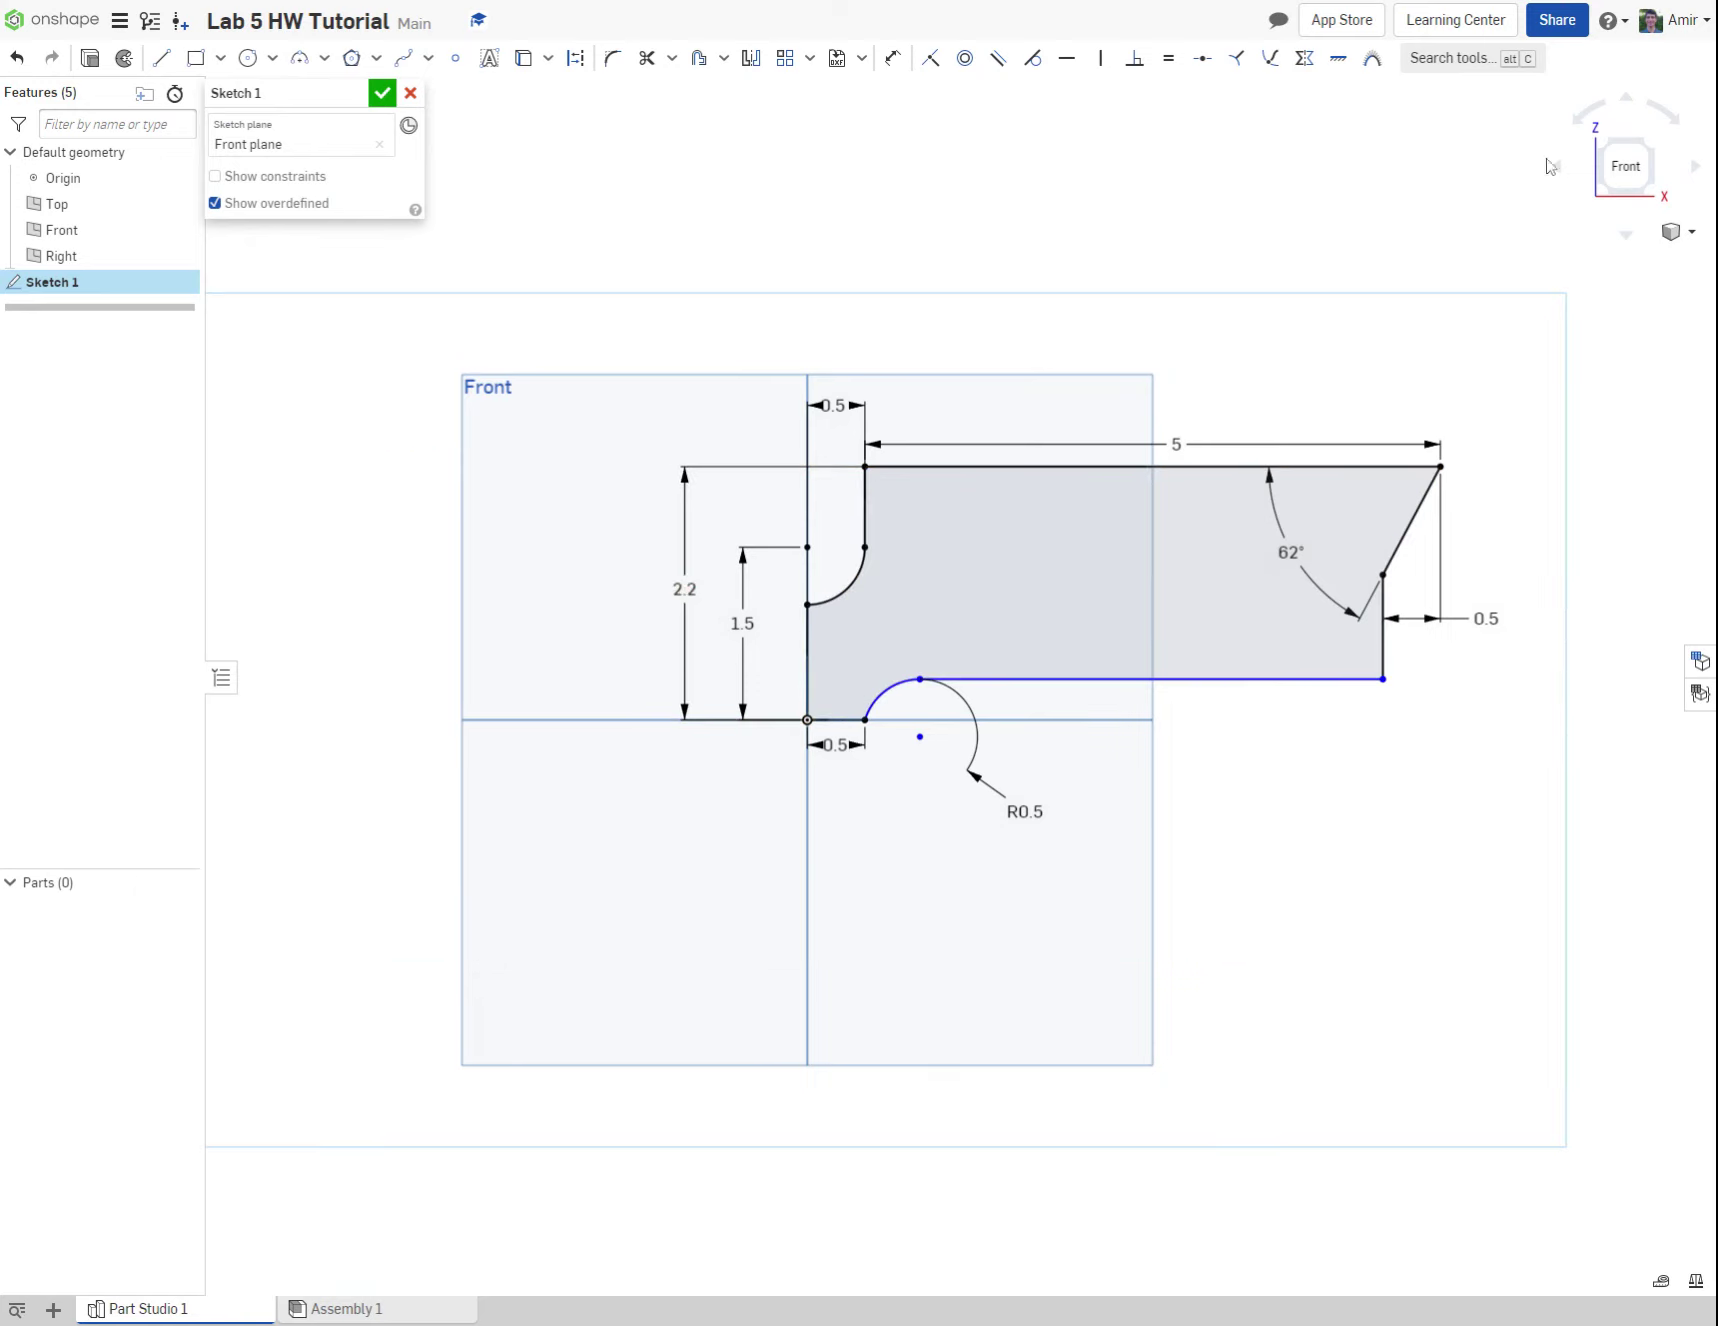
left_click(383, 93)
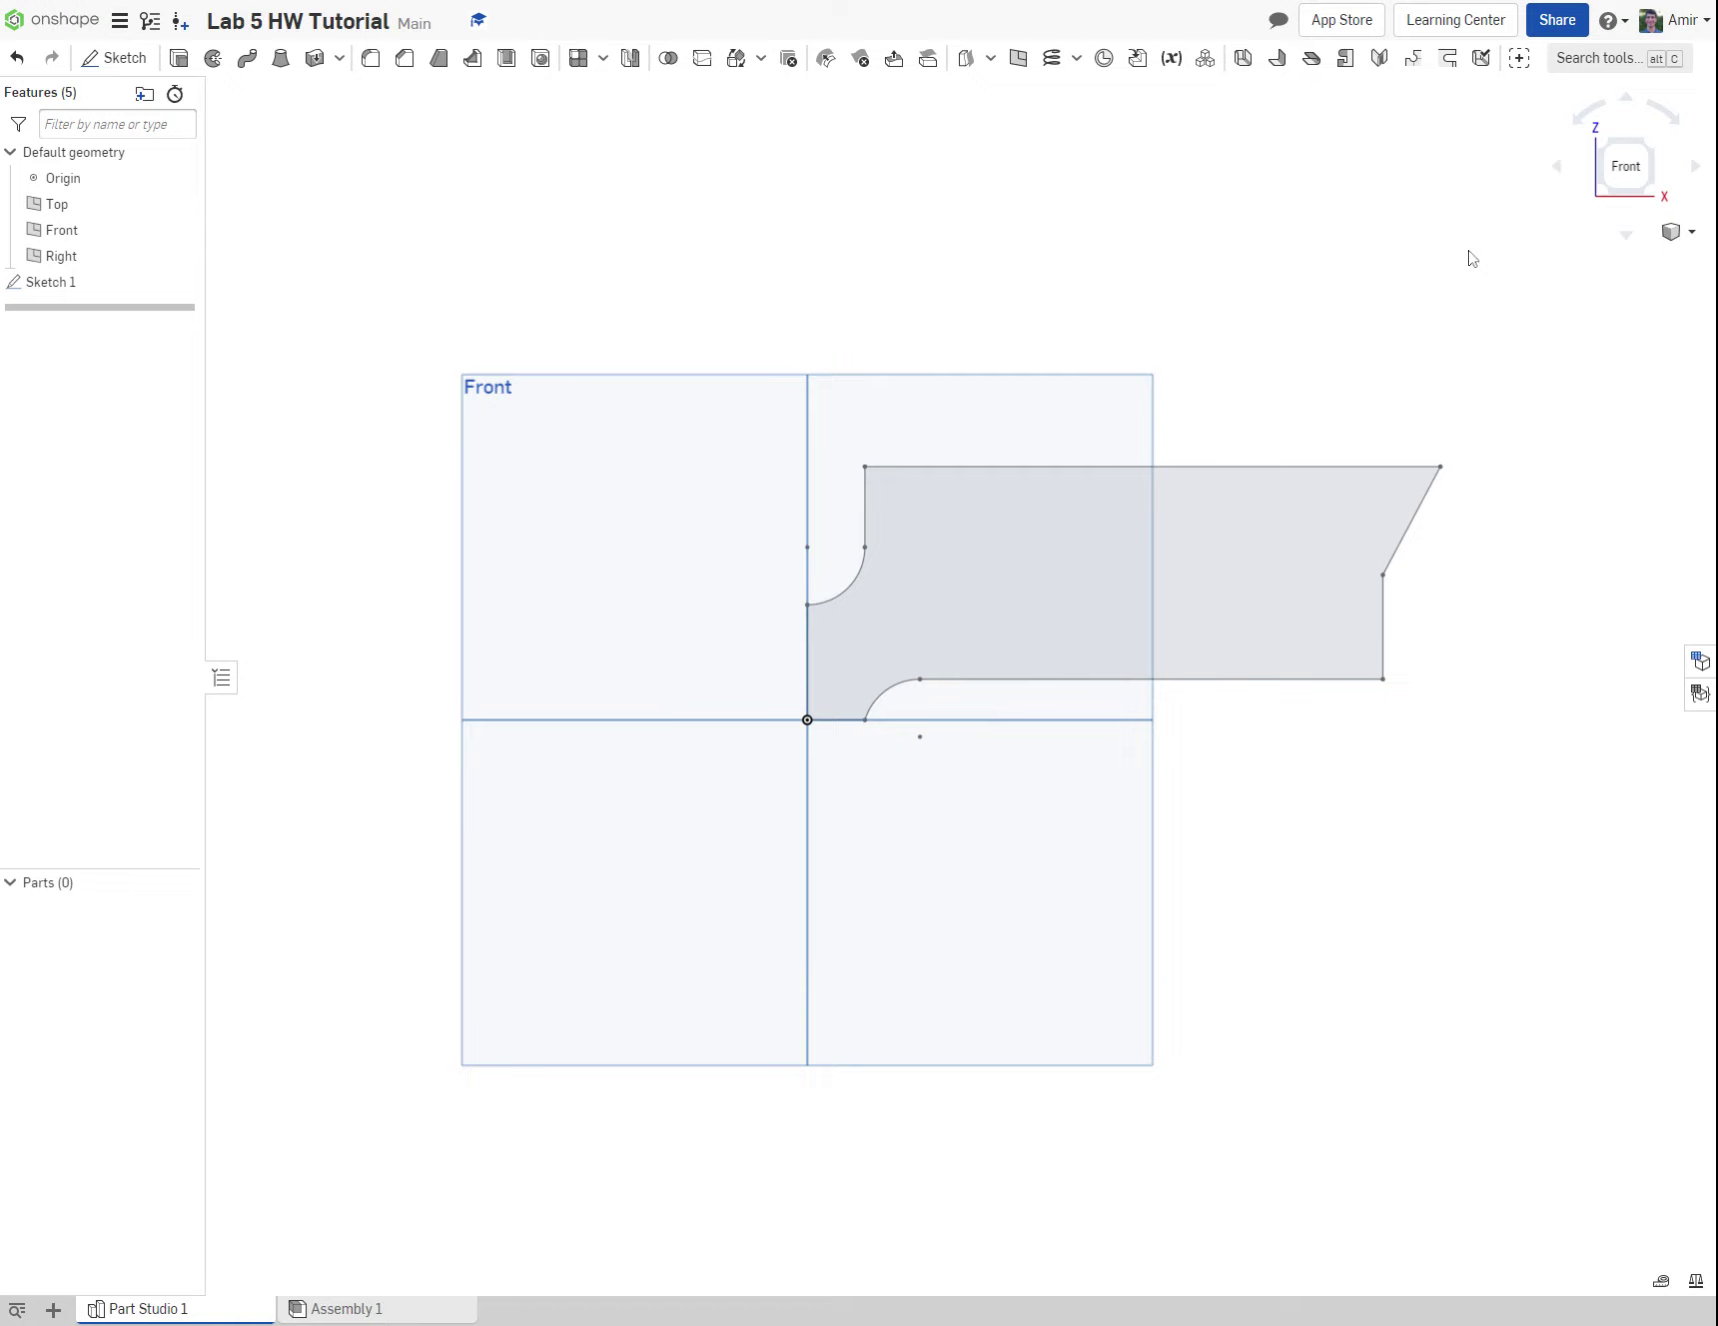
Step: In isometric view, extrude Sketch 1 to a 0.25 in depth as Part 1
left_click(1662, 151)
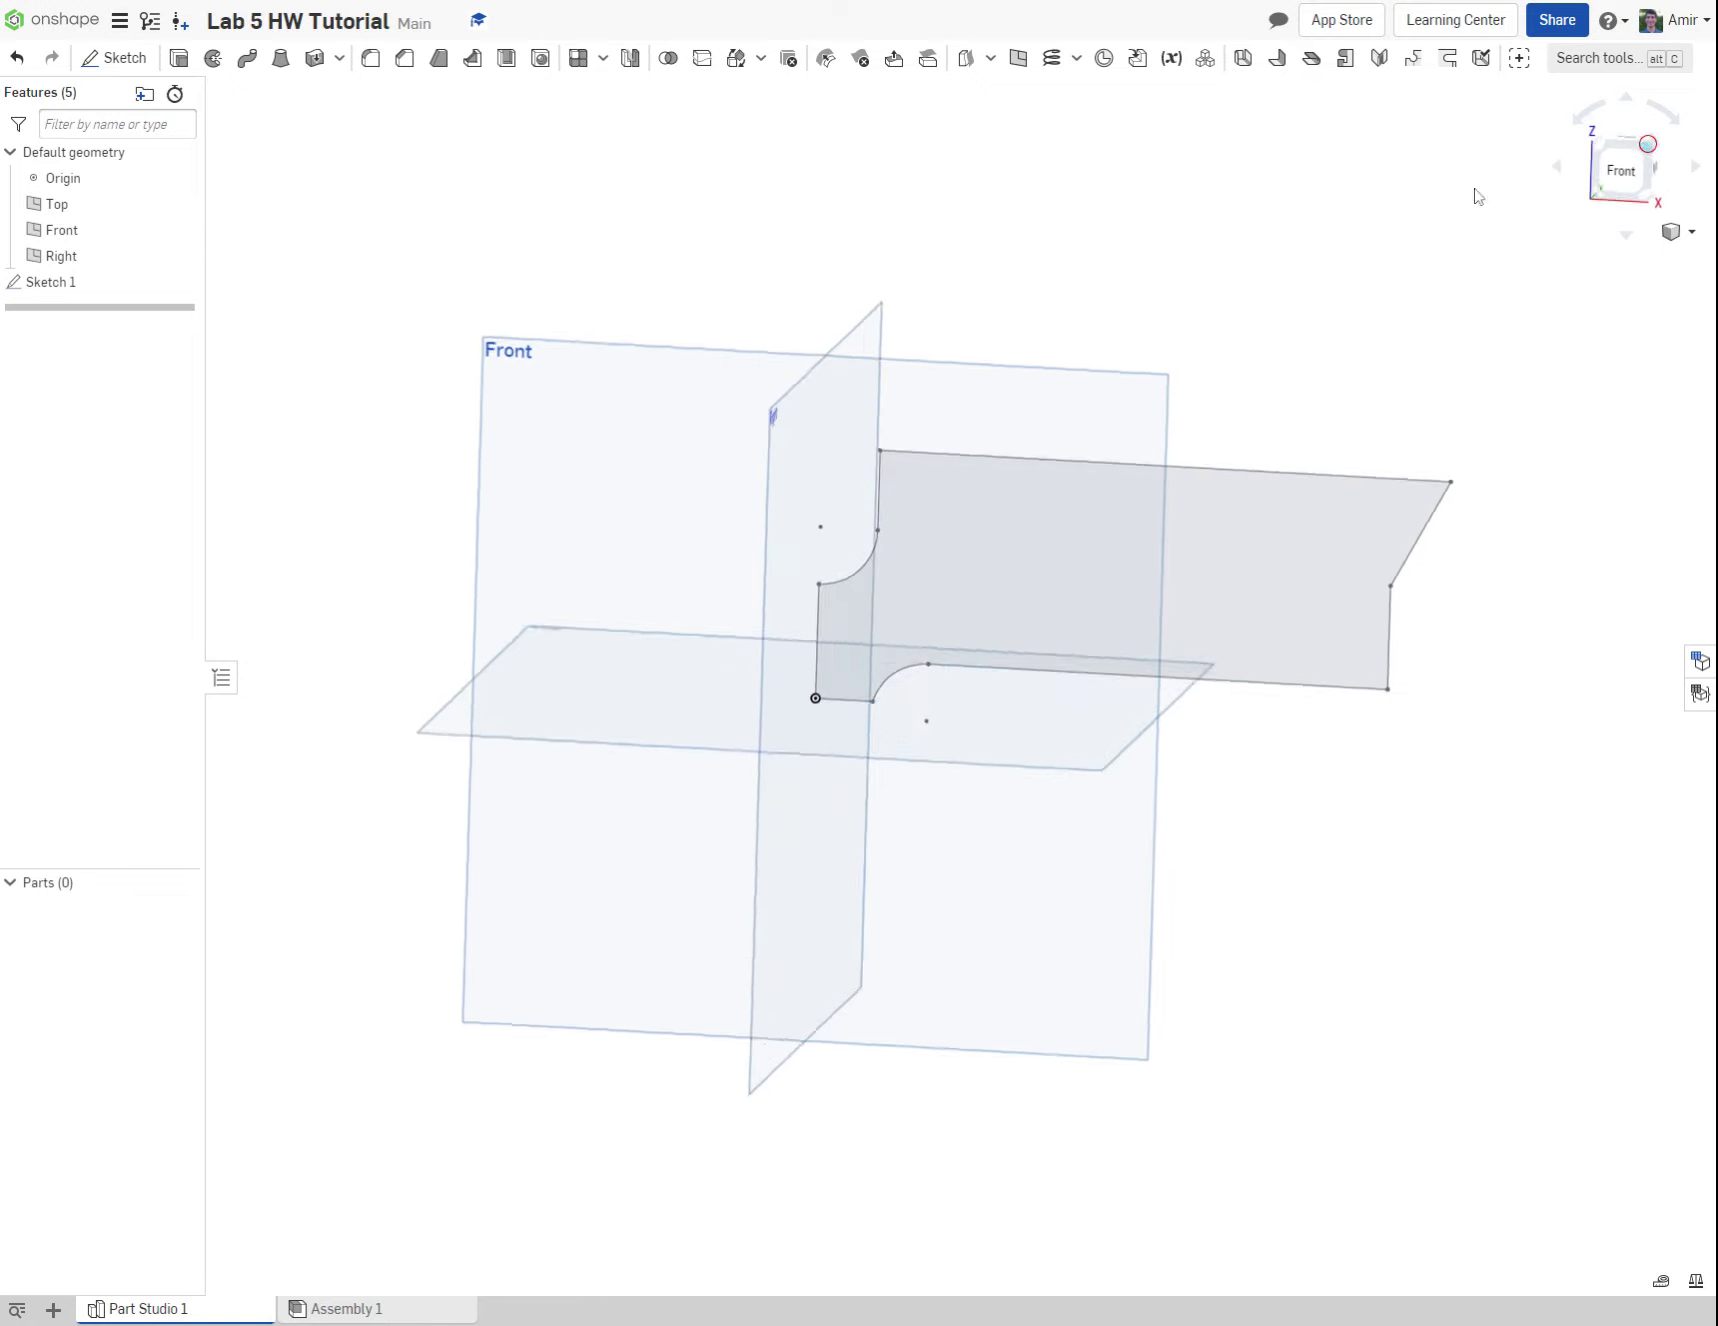
left_click(179, 57)
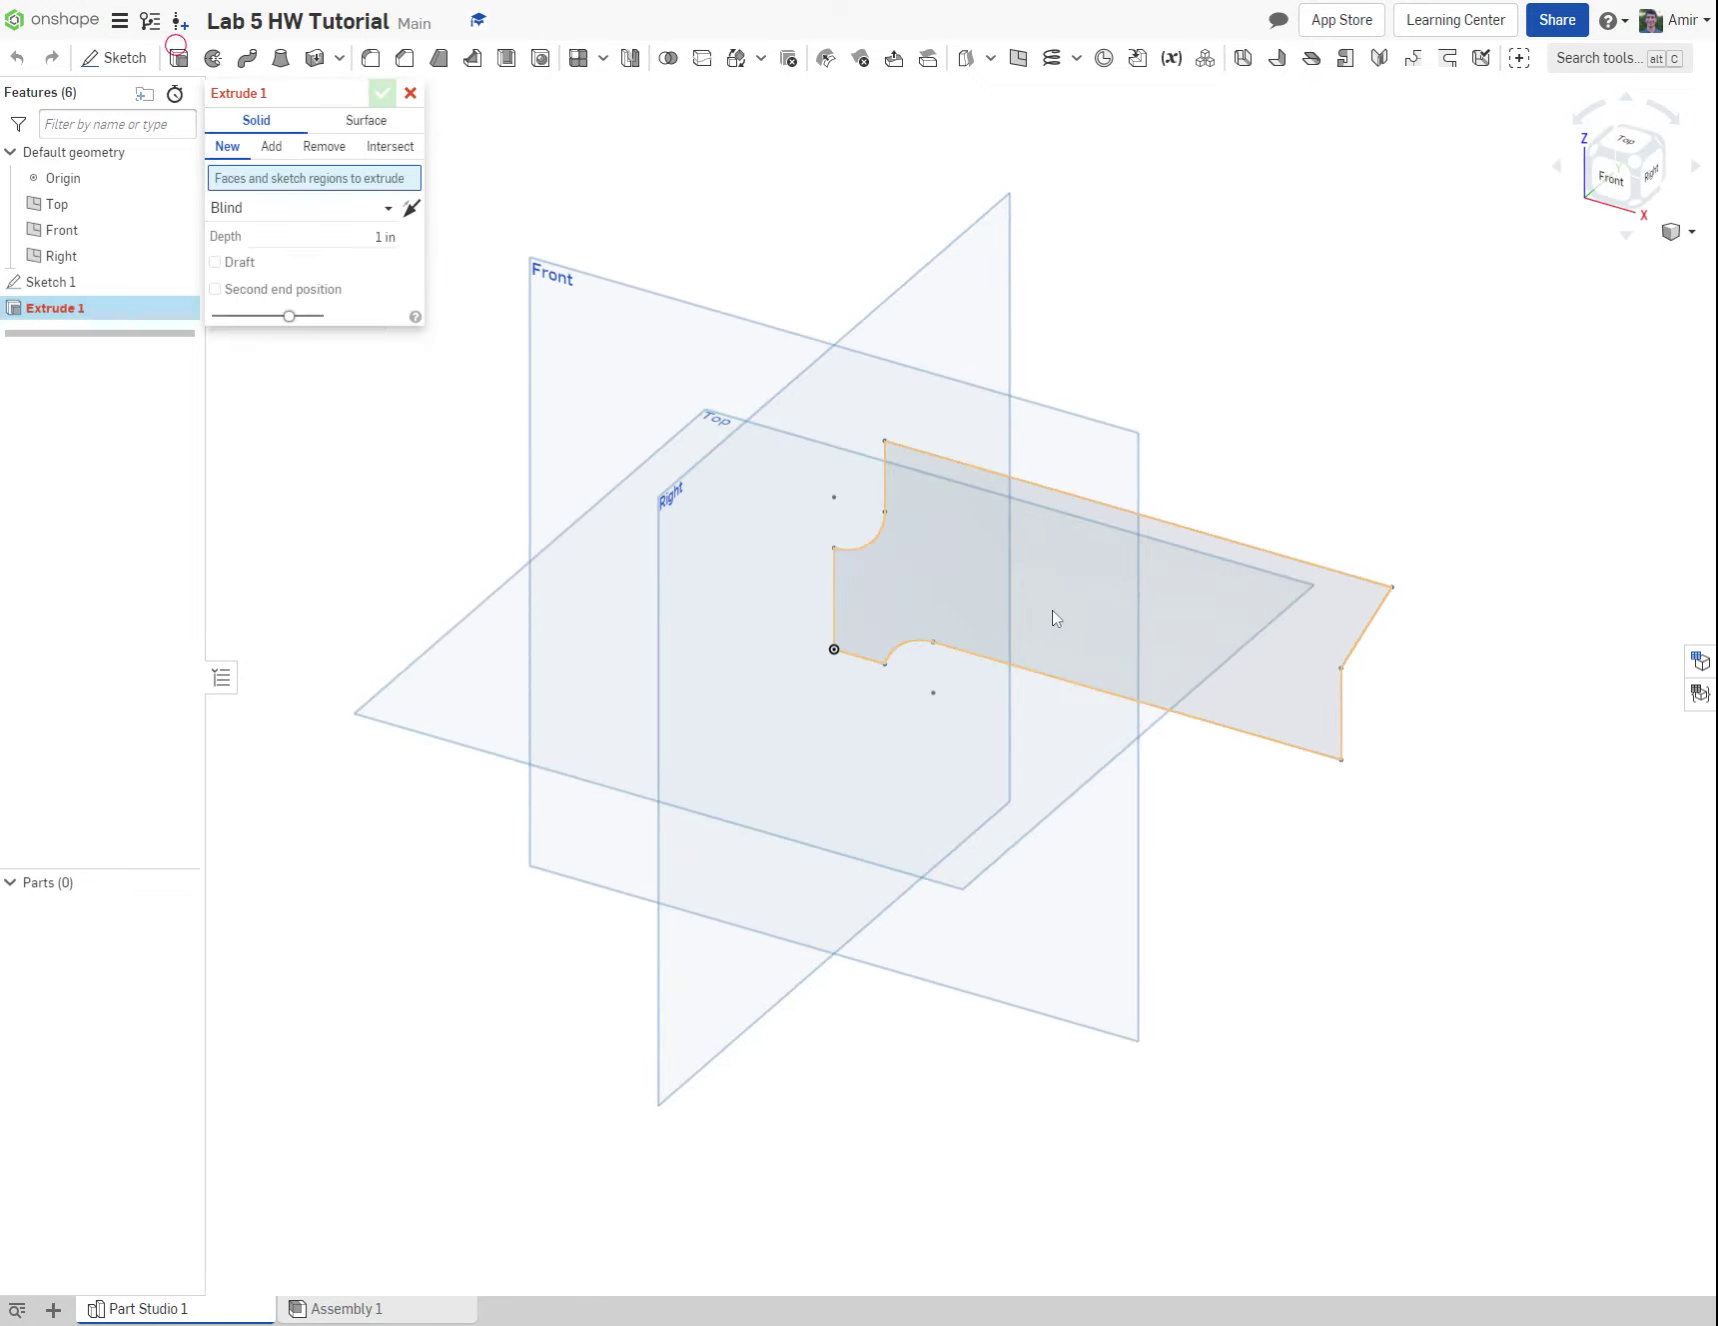
left_click(385, 254)
type("25")
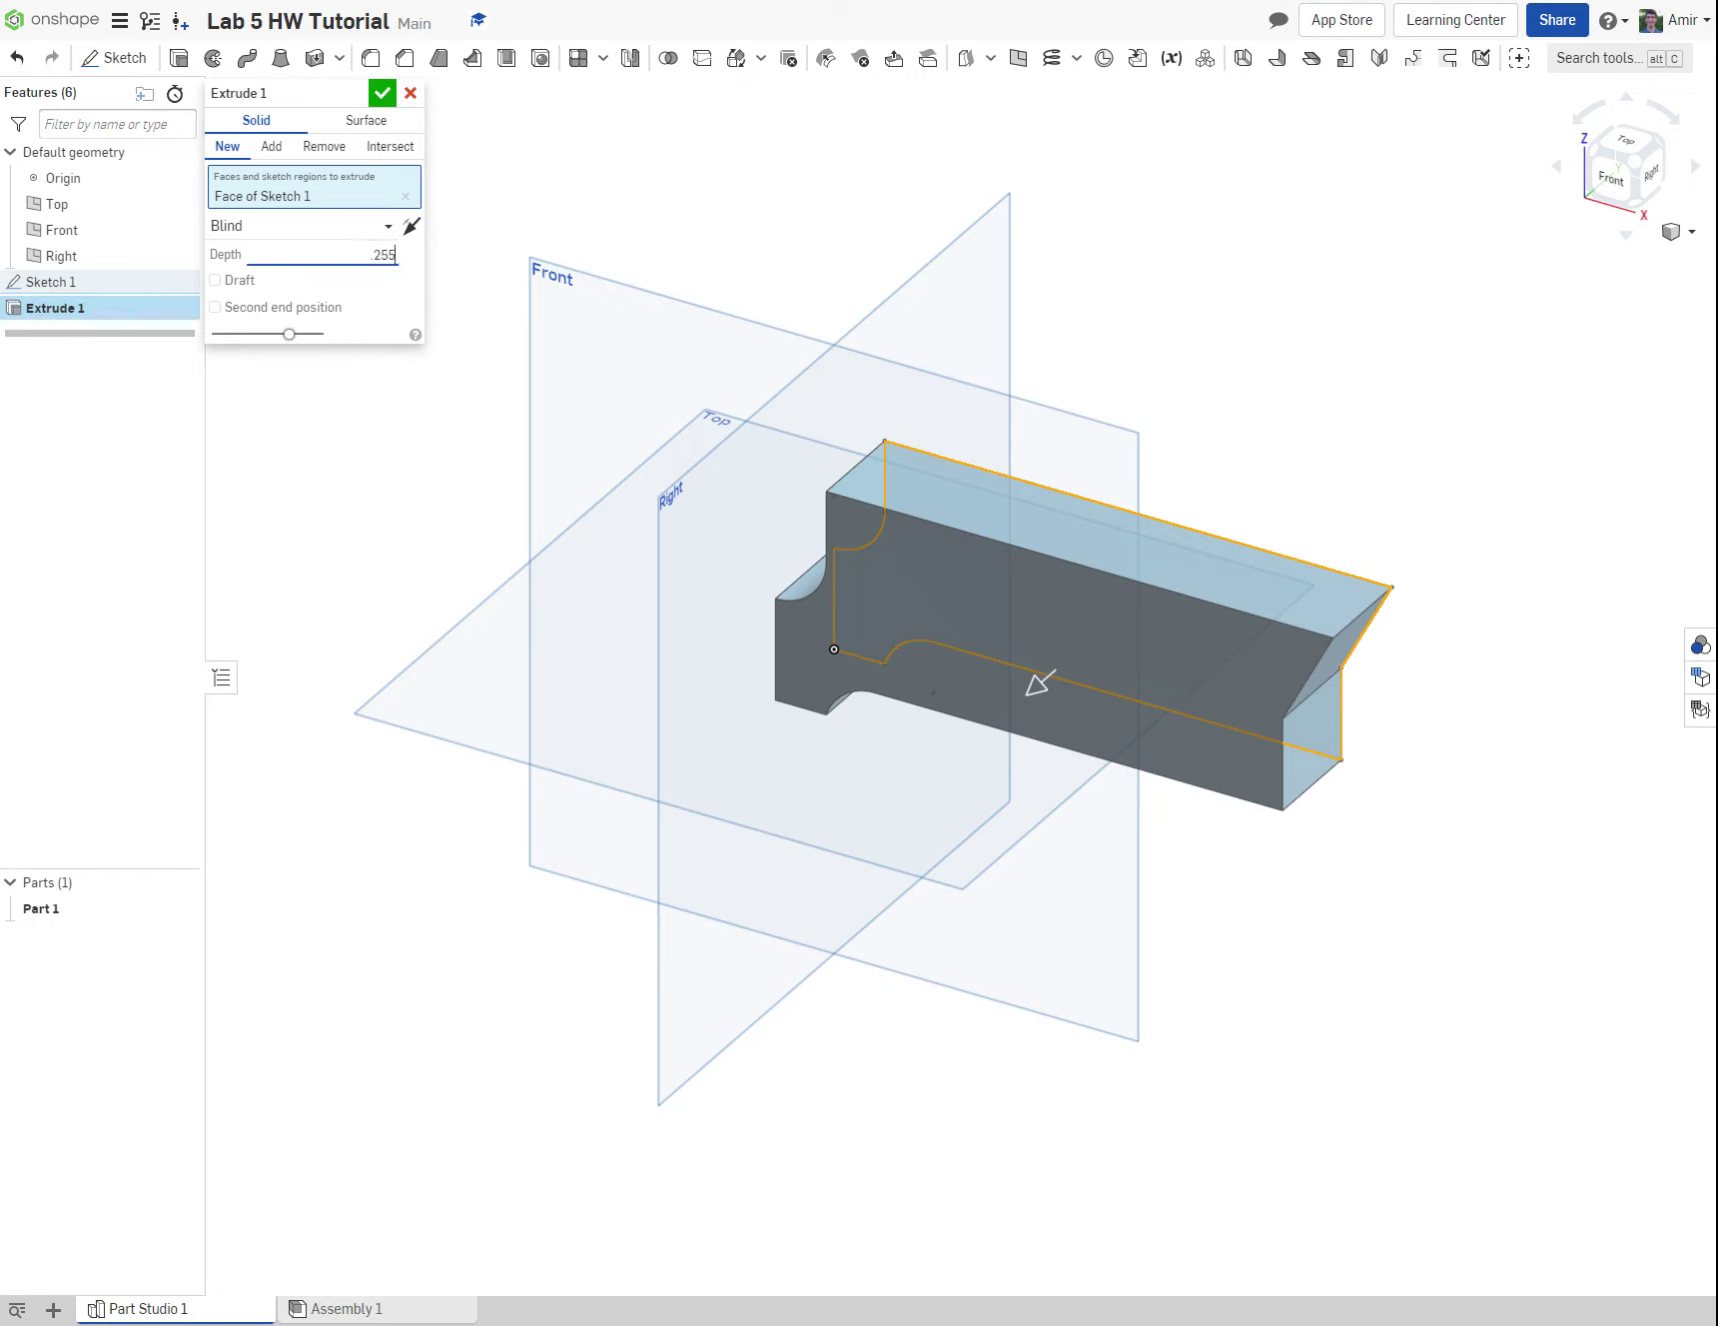
key("Return")
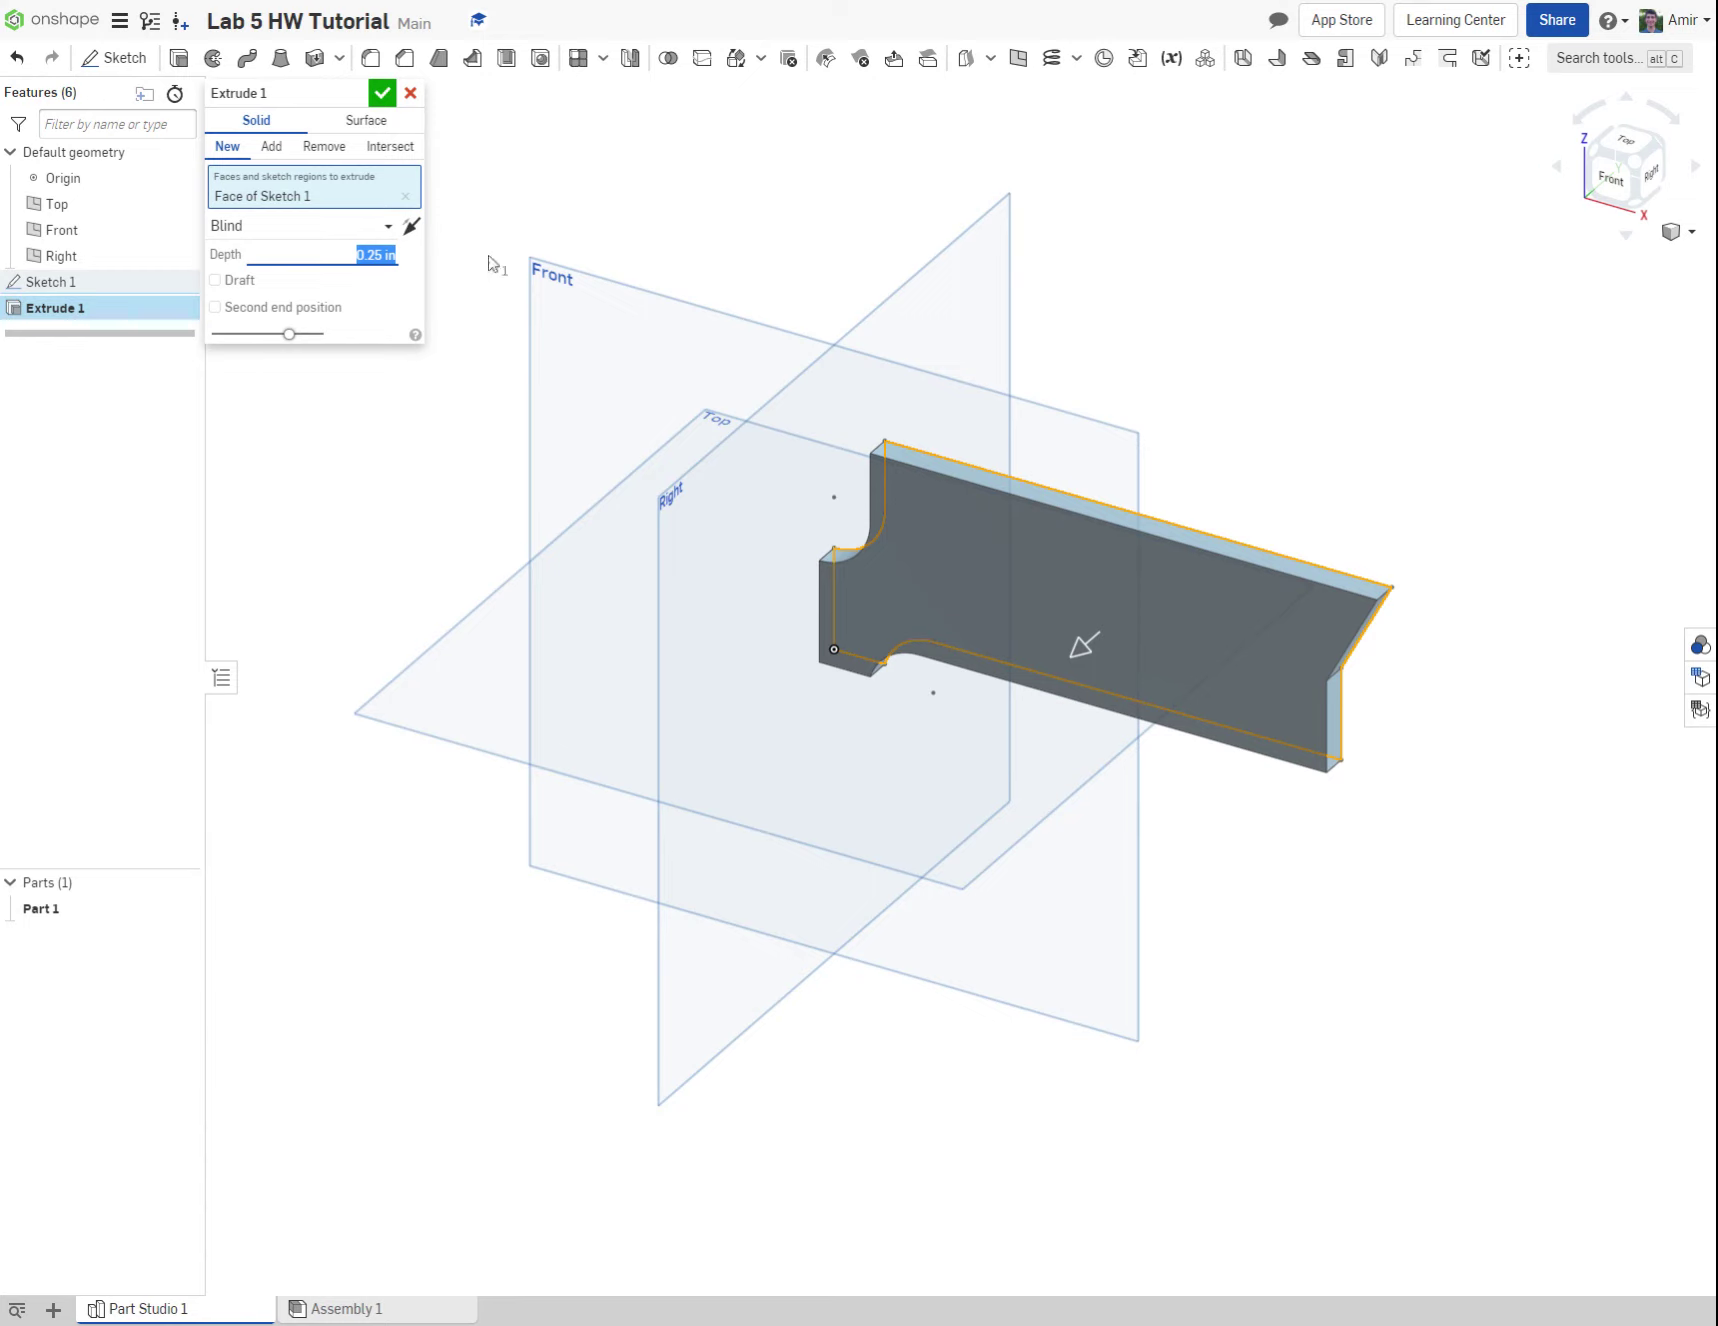
left_click(381, 93)
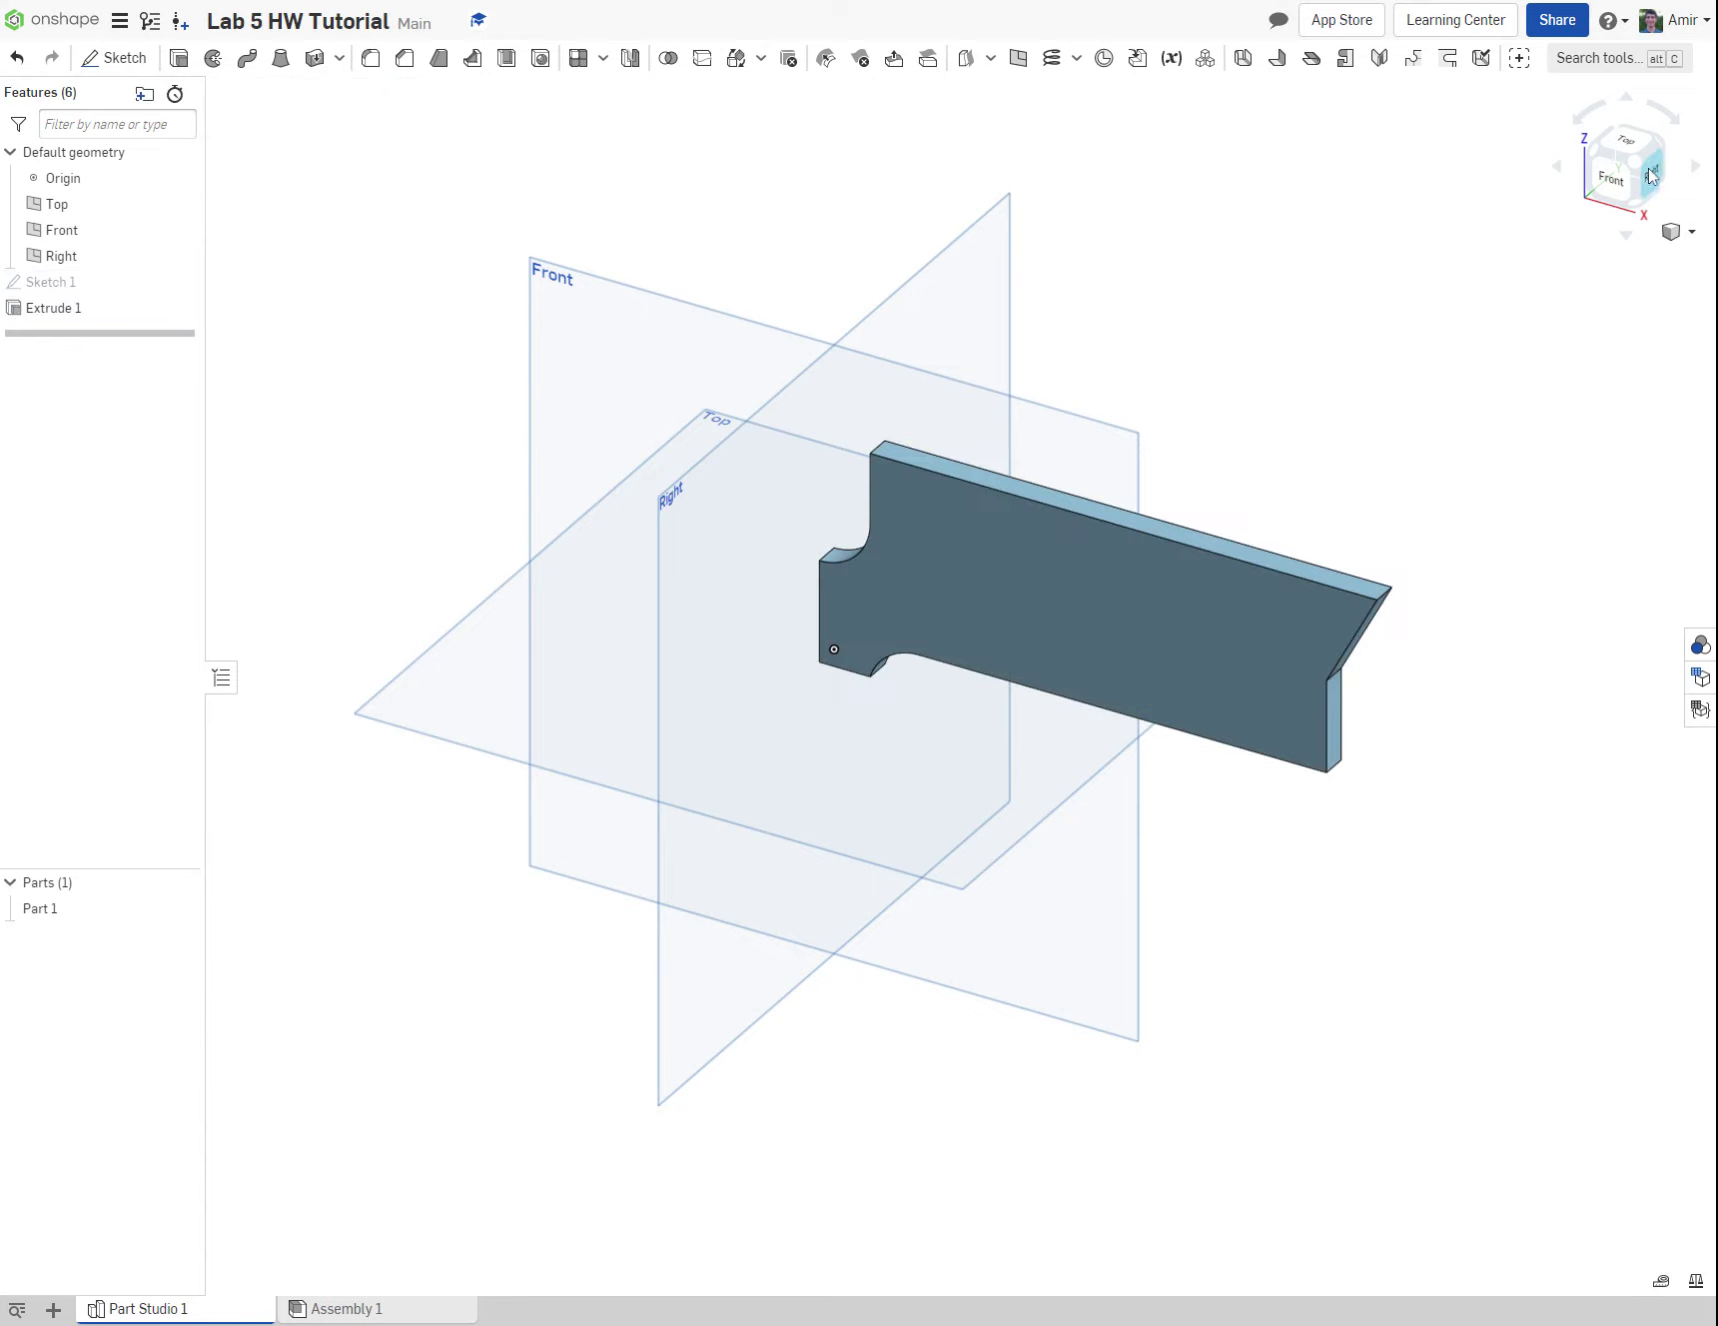
Step: Hide the Top, Front and Right planes and pan the part into view
left_click(177, 205)
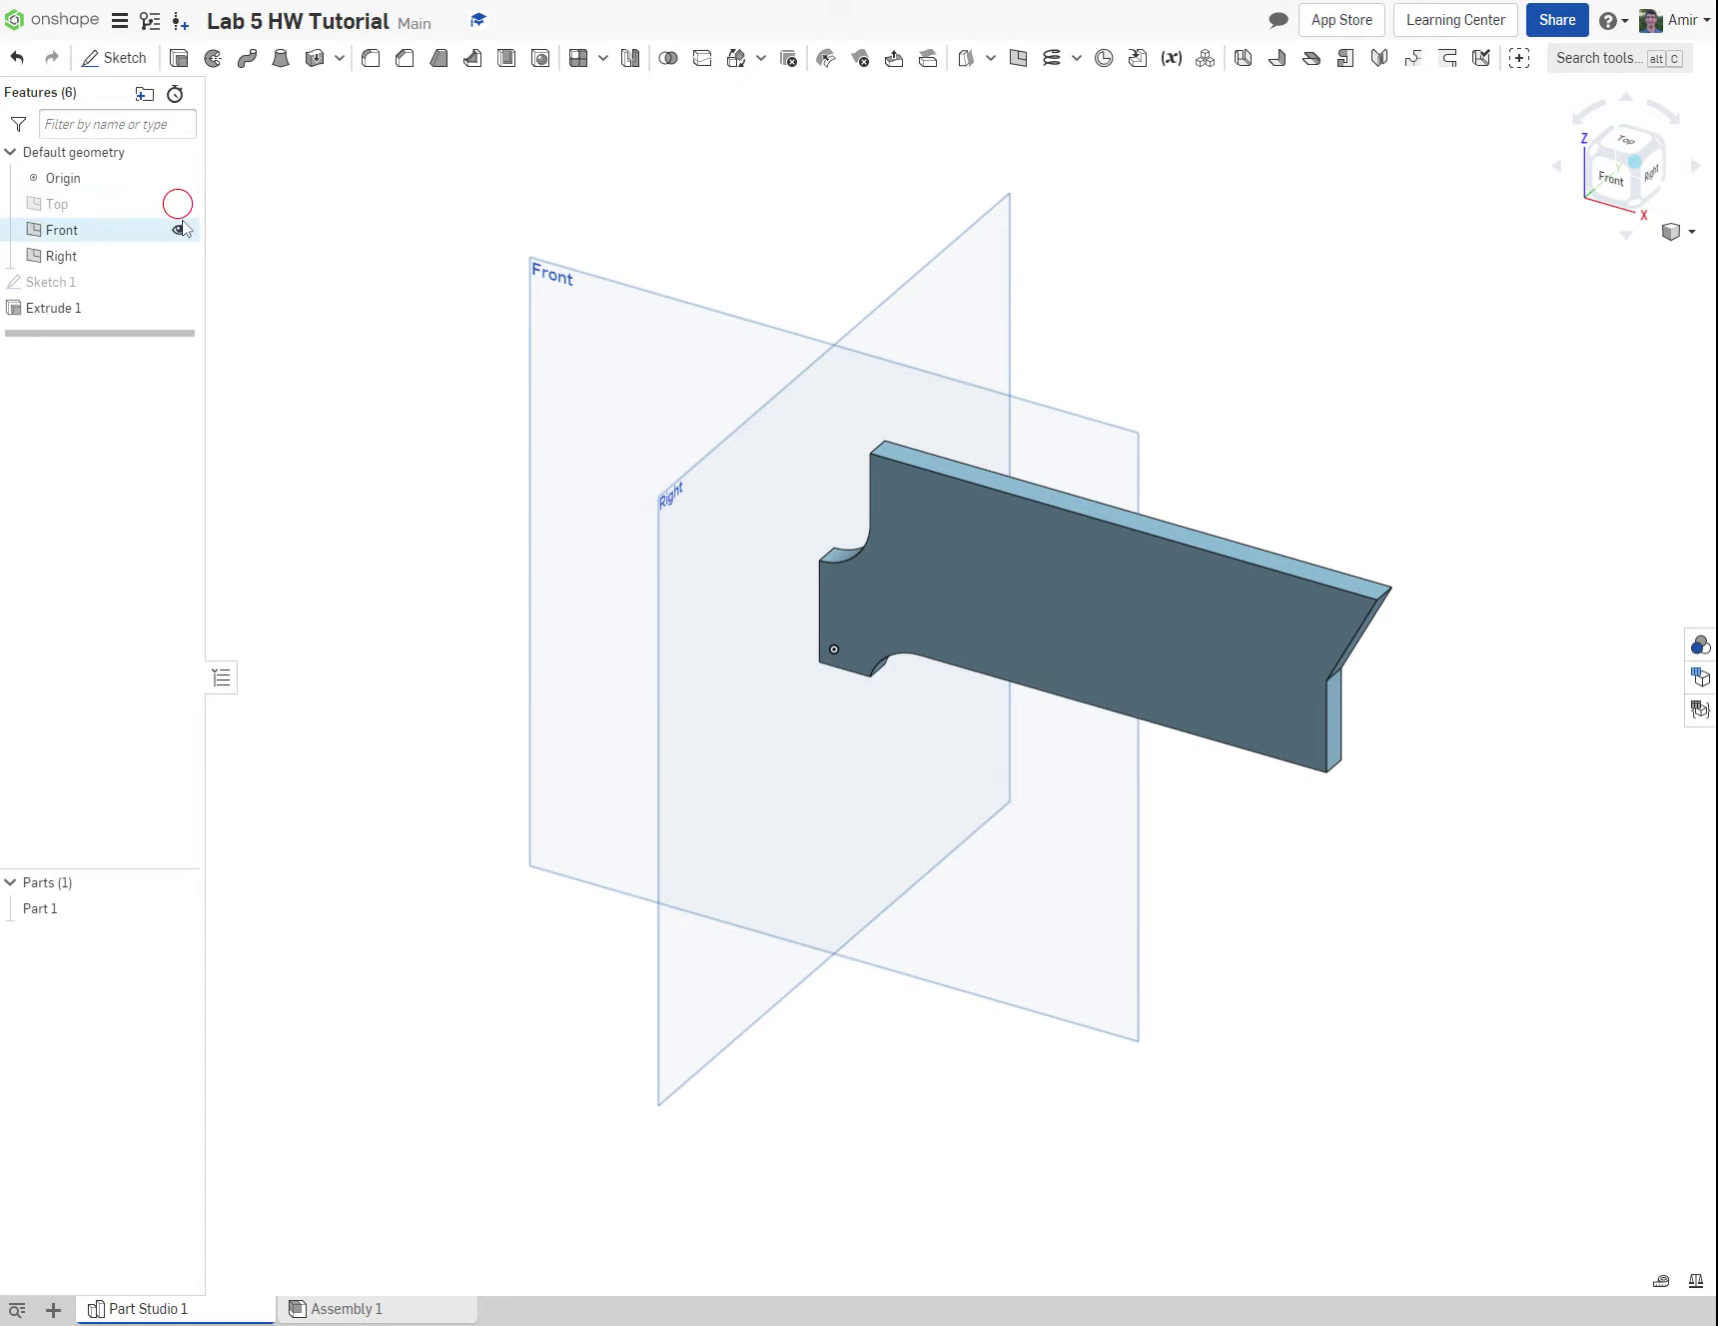
left_click(178, 257)
left_click(11, 152)
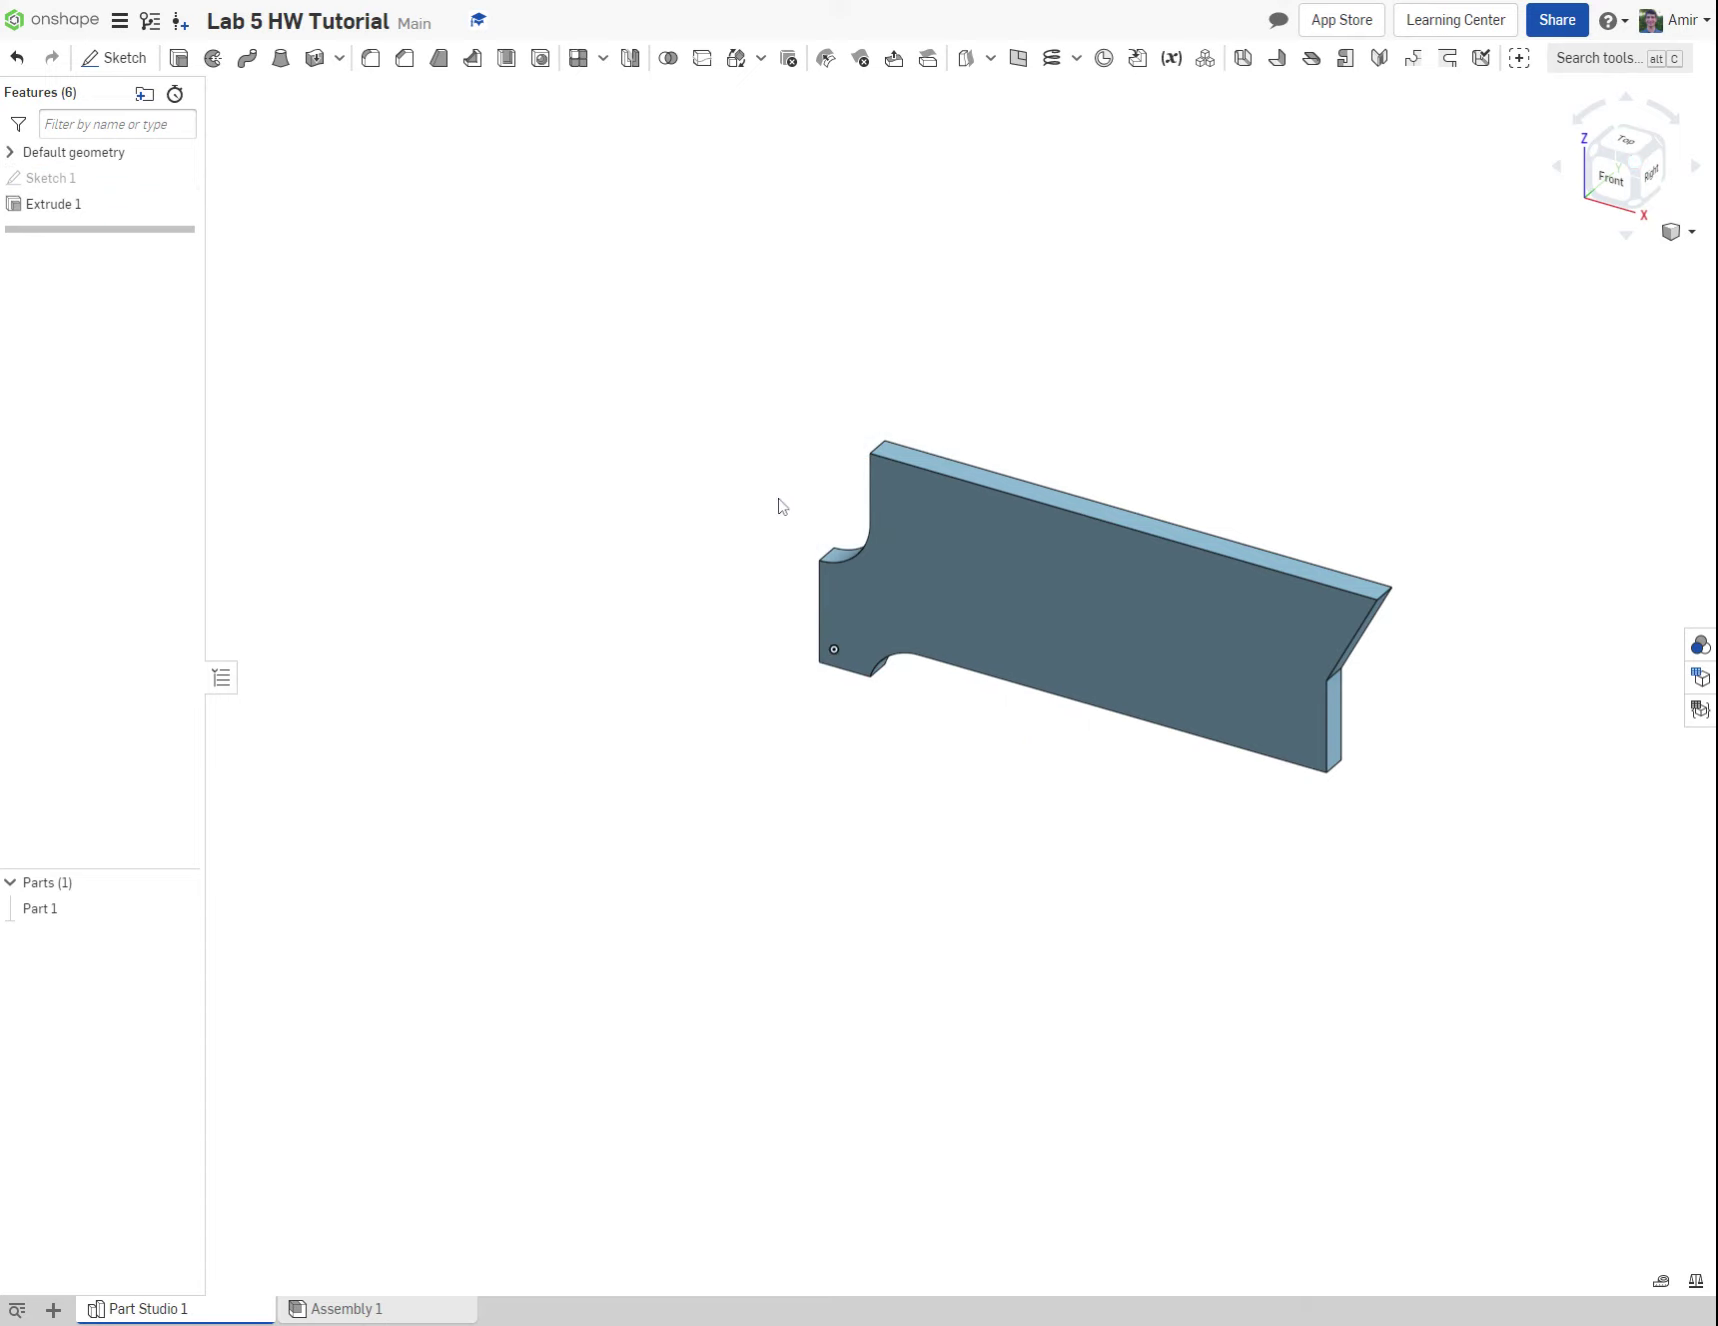
scroll(1008, 625, "up", 1)
scroll(1016, 625, "up", 1)
middle_click_drag(1200, 806, 988, 805)
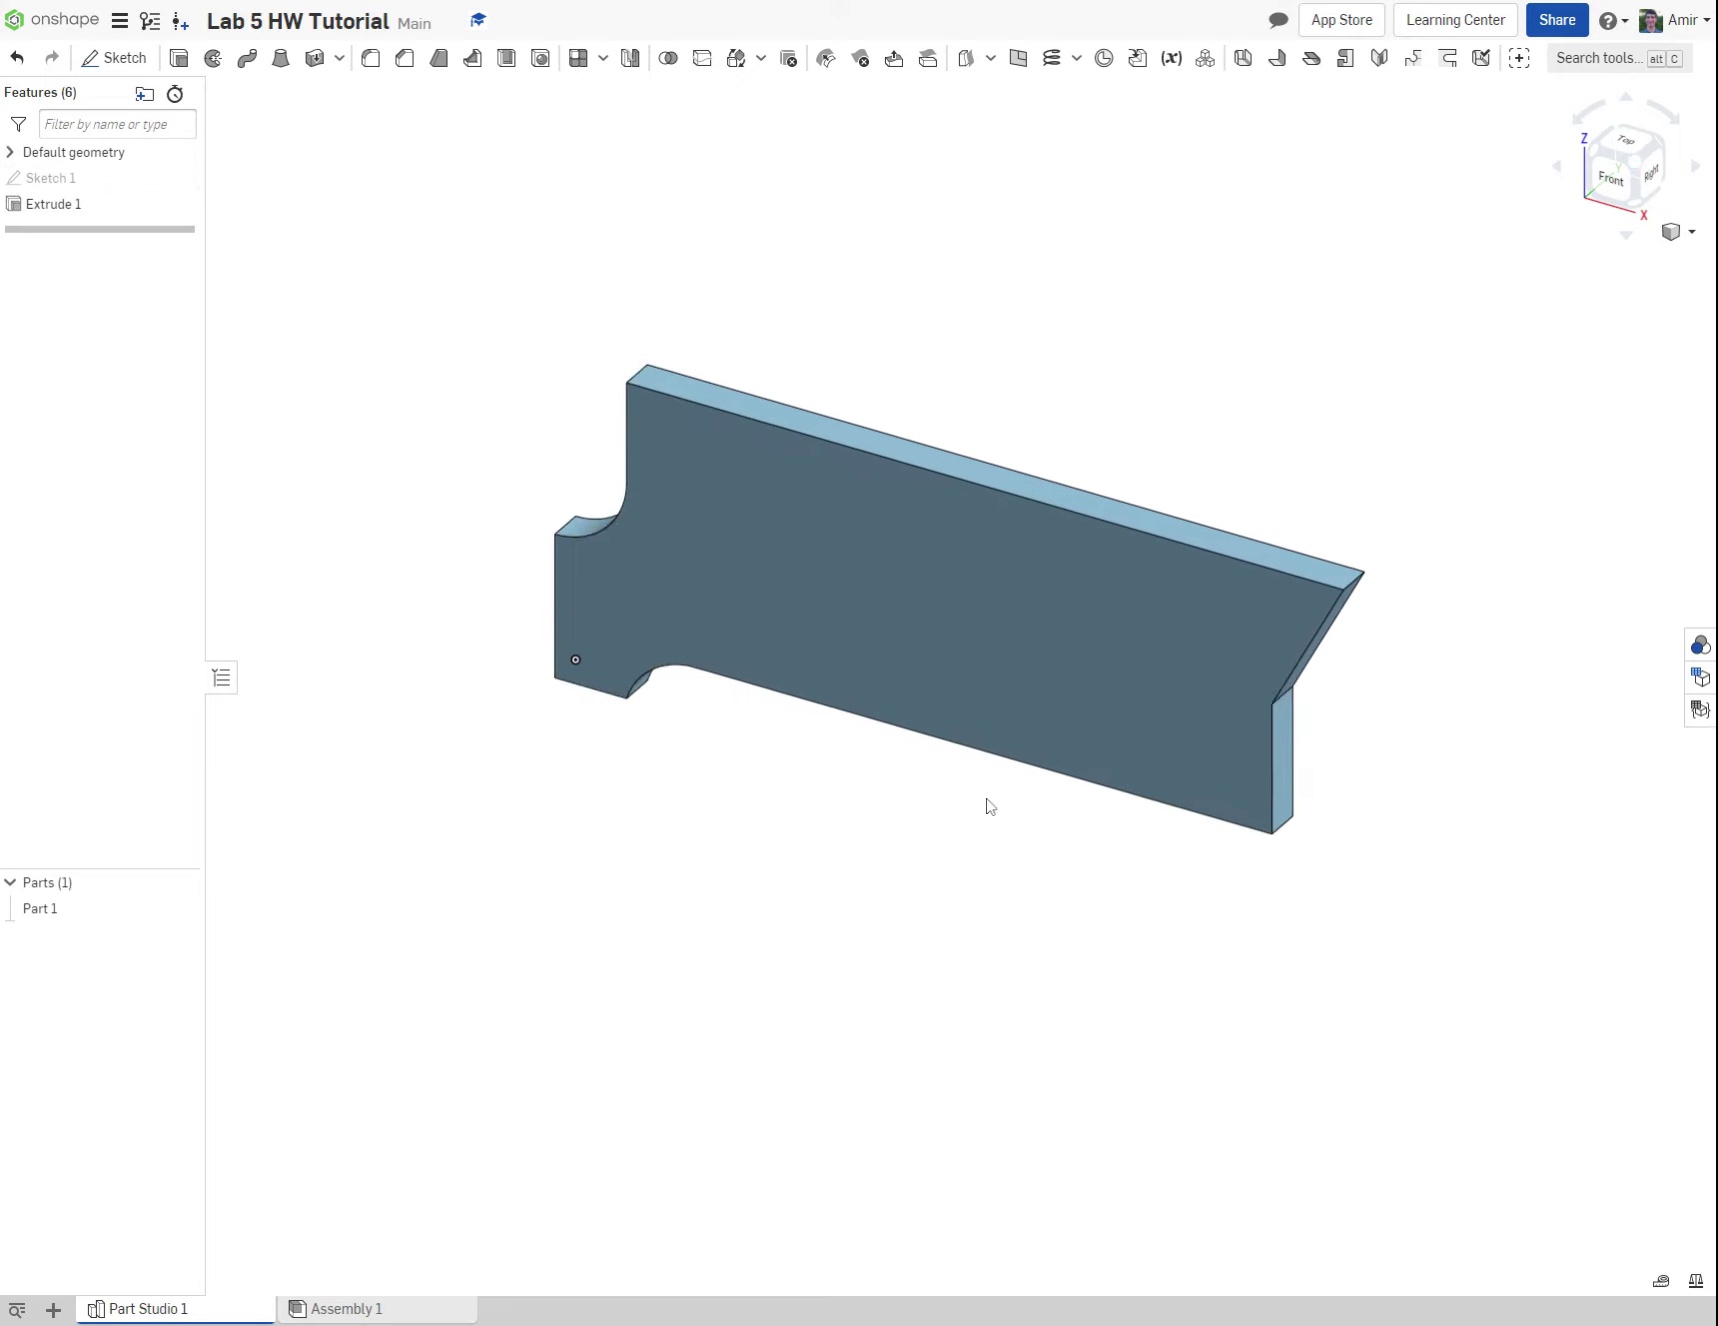
scroll(987, 805, "up", 1)
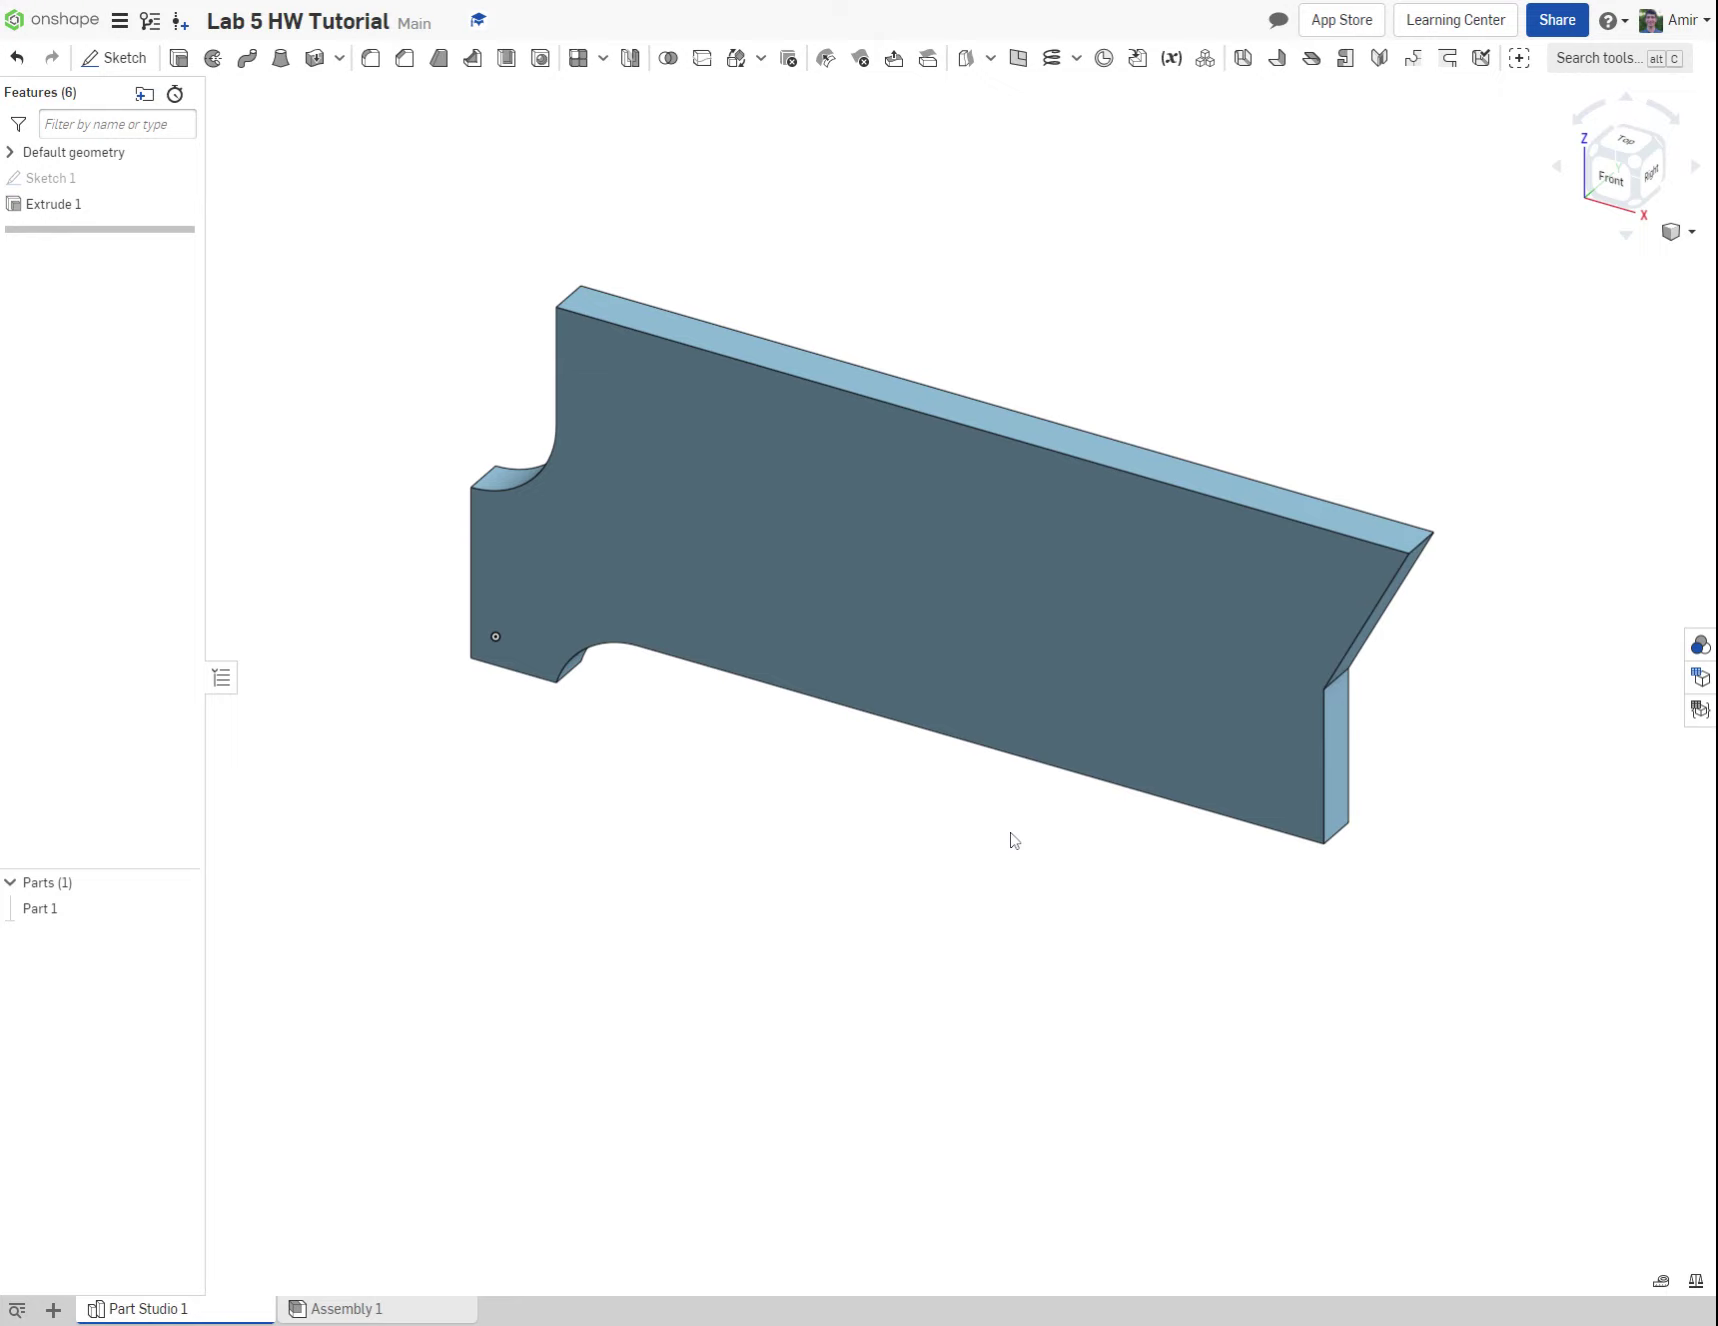